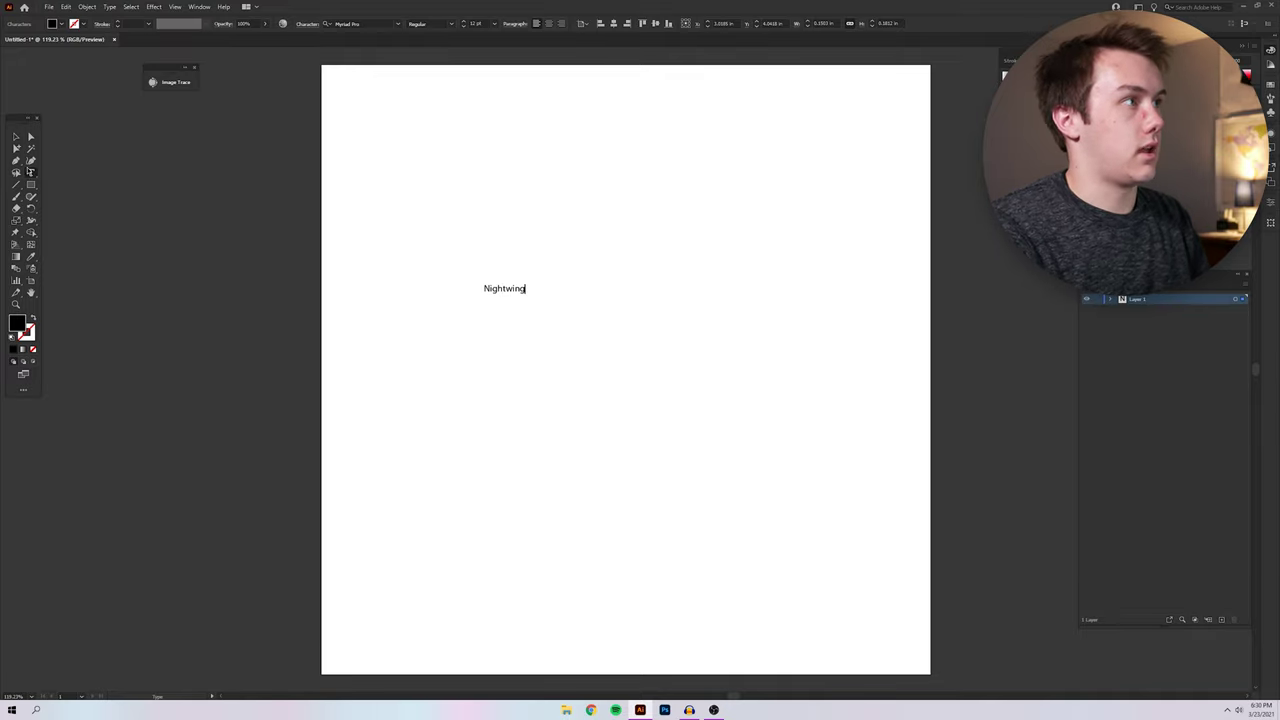
Finish the Nightwing text and scale it into a large headline centred across the artboard
key(Escape)
drag(530, 294, 654, 374)
drag(596, 291, 733, 340)
drag(793, 298, 863, 277)
drag(686, 280, 674, 288)
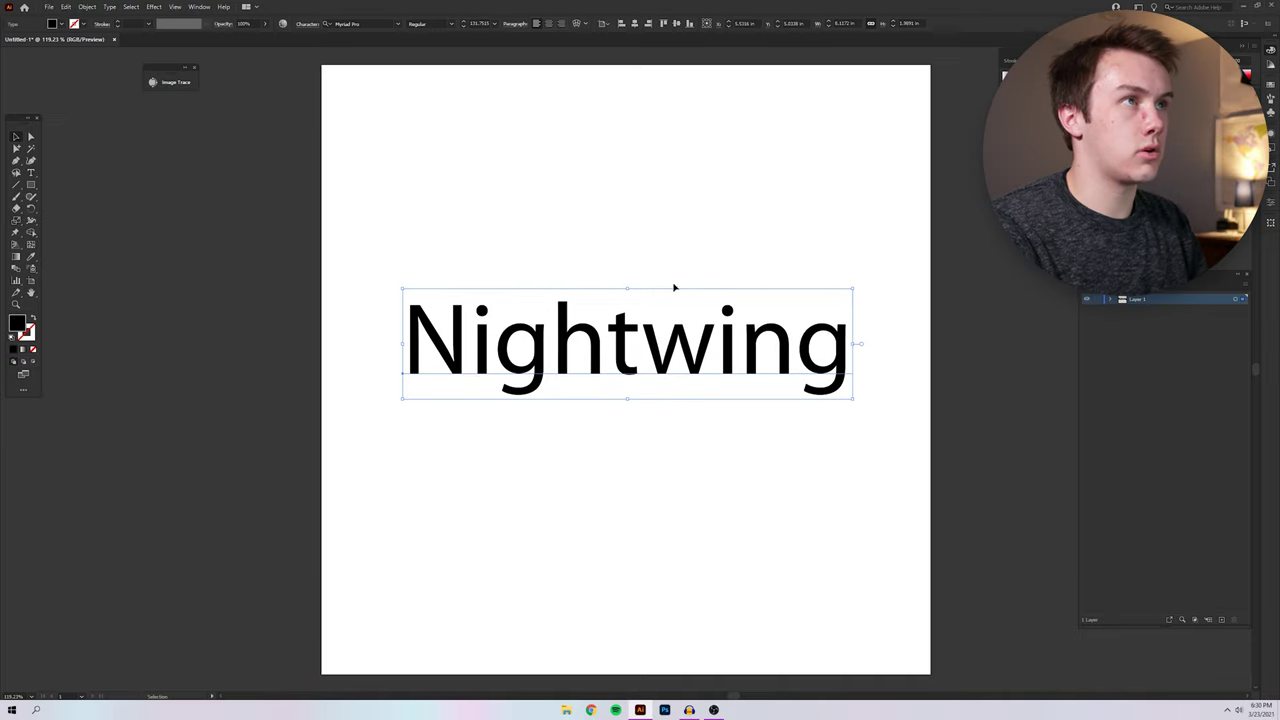
Set the Nightwing text in the Eternal Knight Bold font, then deselect it
click(398, 24)
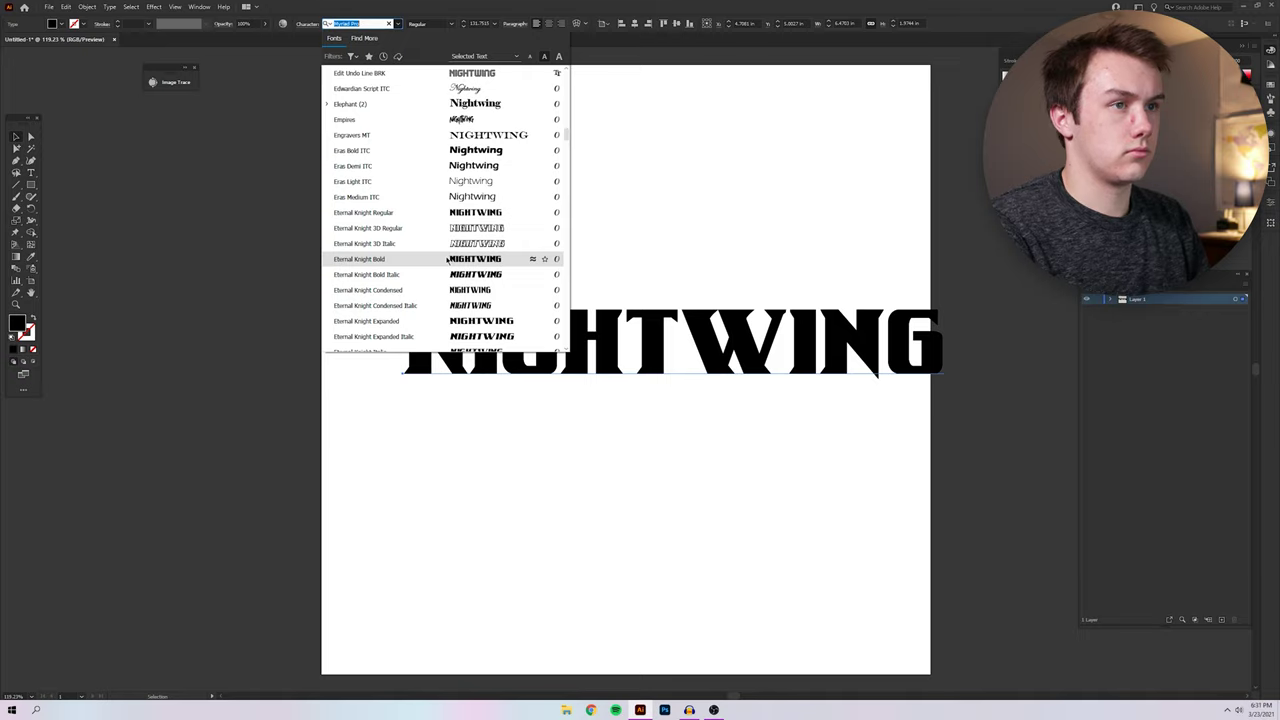
click(447, 259)
click(698, 233)
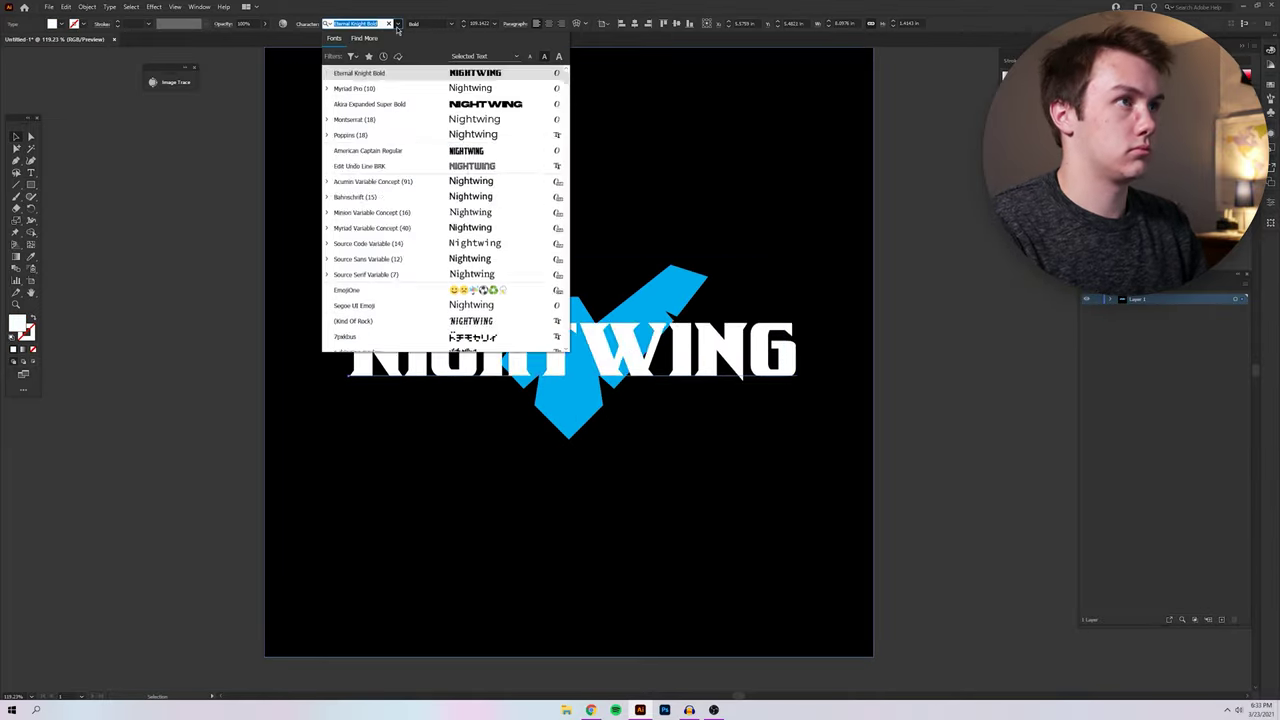
Scroll the view and fit the whole logo artboard in the window
scroll(445, 200, down, 15)
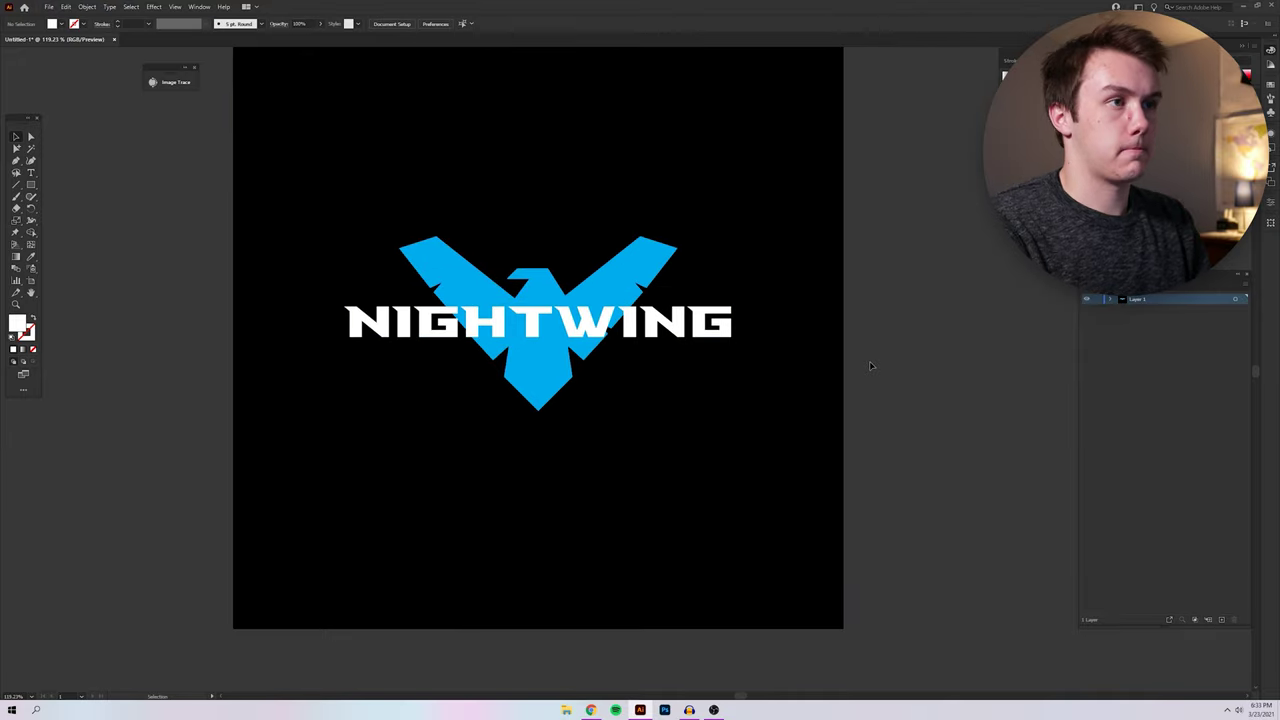
key(ctrl+0)
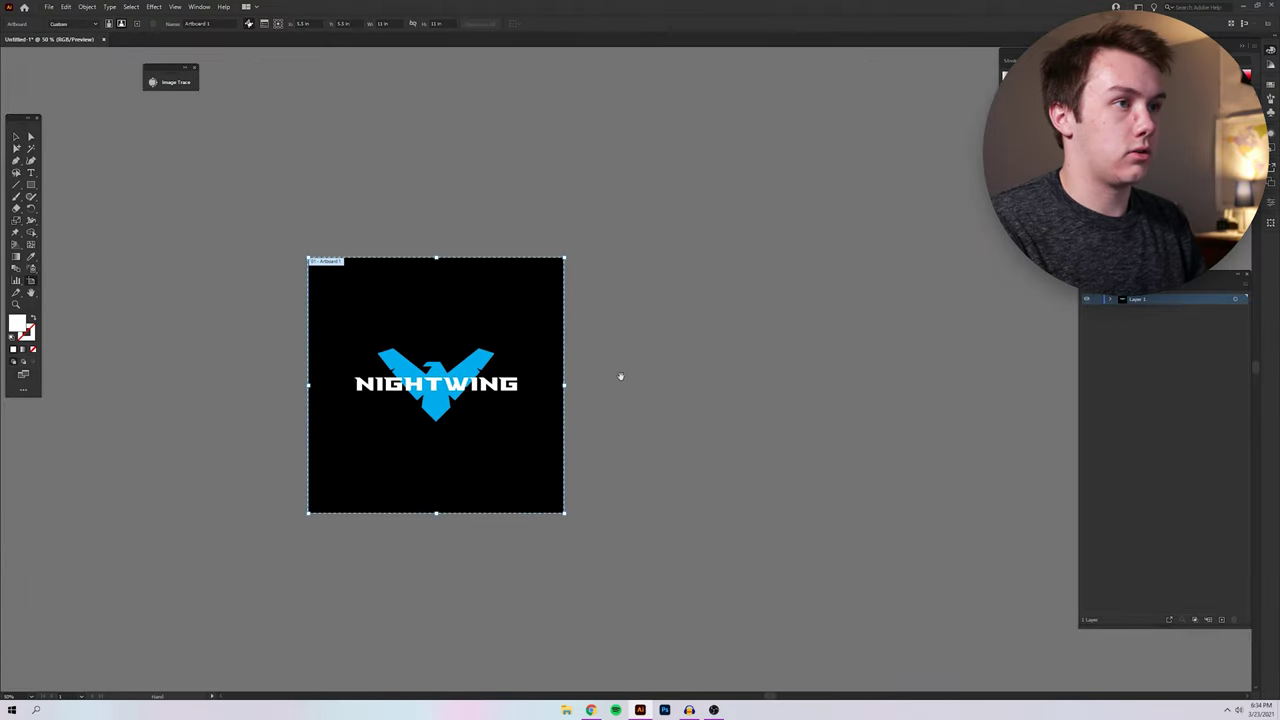
Duplicate the logo artboard beside the original and zoom in on the copy
drag(515, 343, 778, 343)
key(Escape)
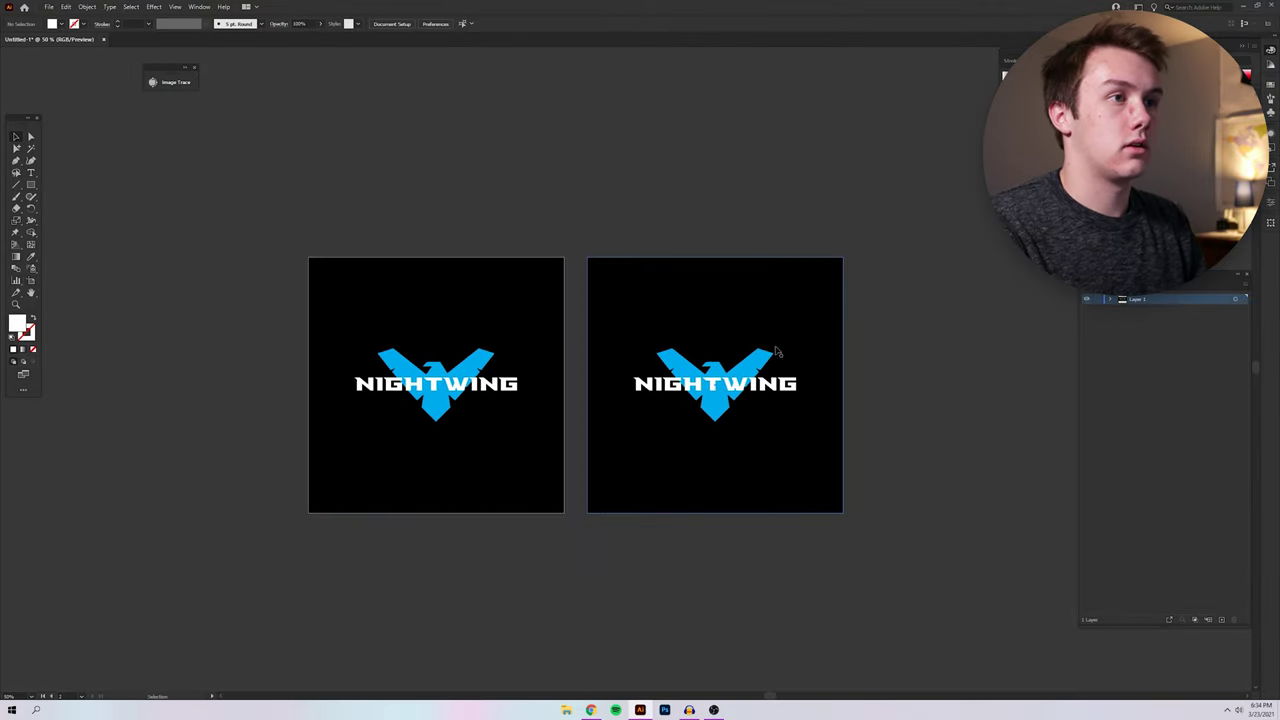
scroll(805, 378, up, 2)
scroll(883, 425, right, 1)
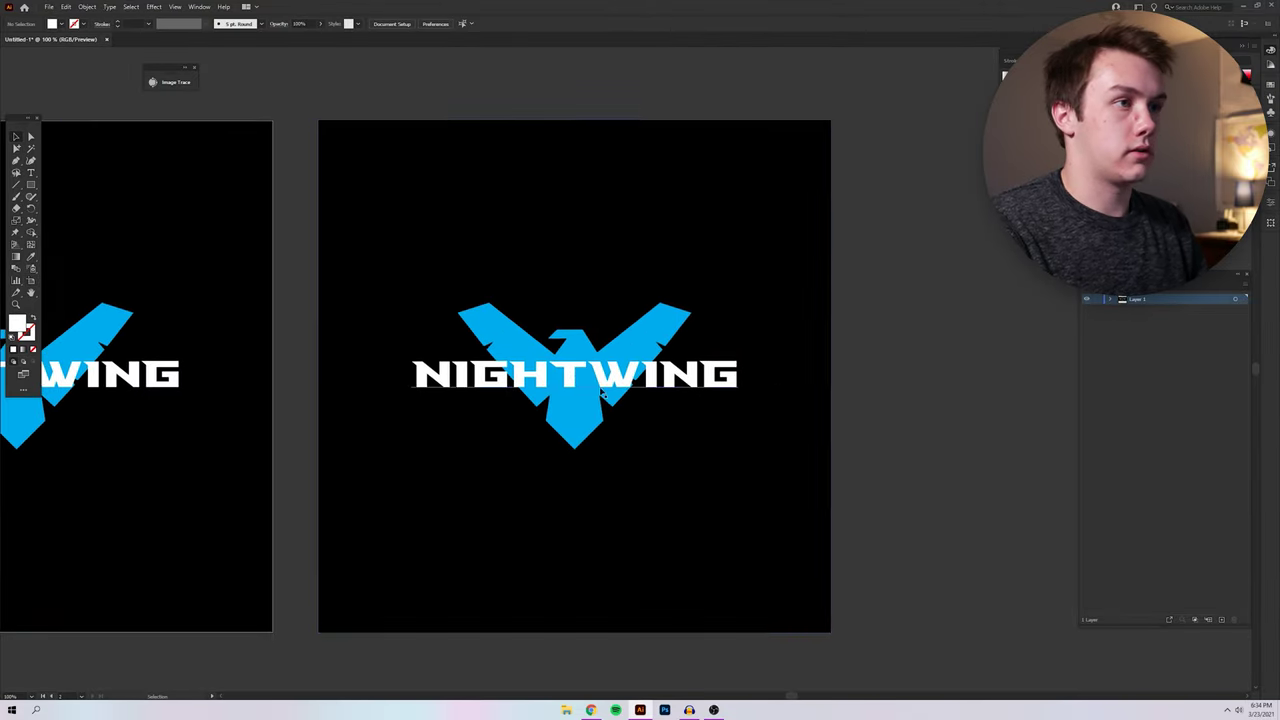
Convert the copy's NIGHTWING text to outlines with Create Outlines
right_click(684, 378)
click(753, 461)
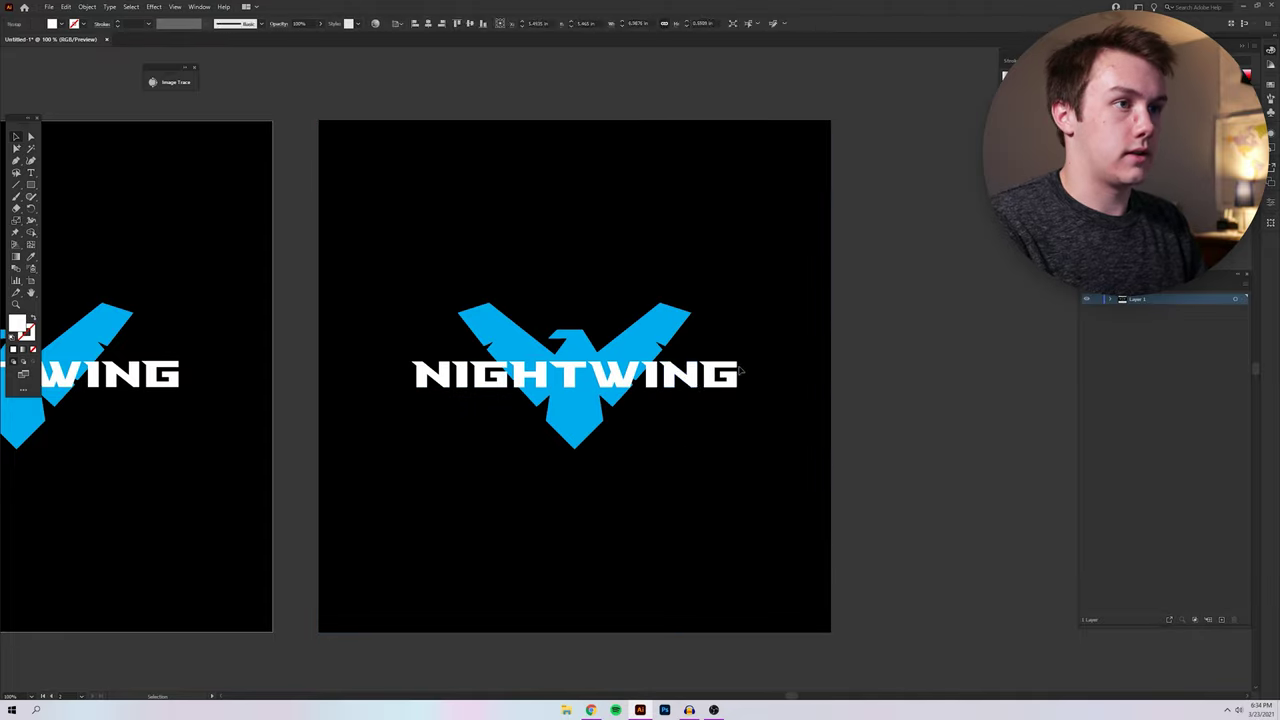
scroll(538, 346, up, 1)
scroll(538, 346, right, 1)
scroll(530, 370, right, 4)
scroll(530, 370, down, 1)
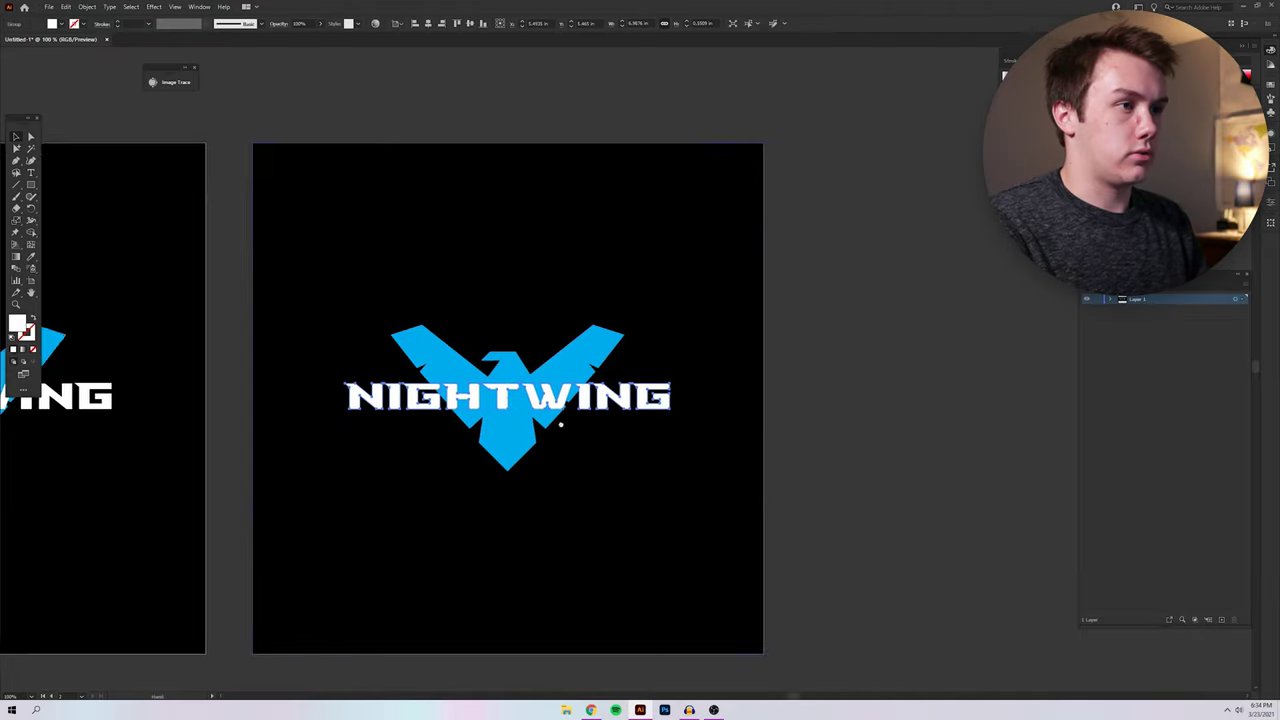
Reposition the duplicated artboard further to the right with the Artboard tool
click(521, 394)
key(shift+o)
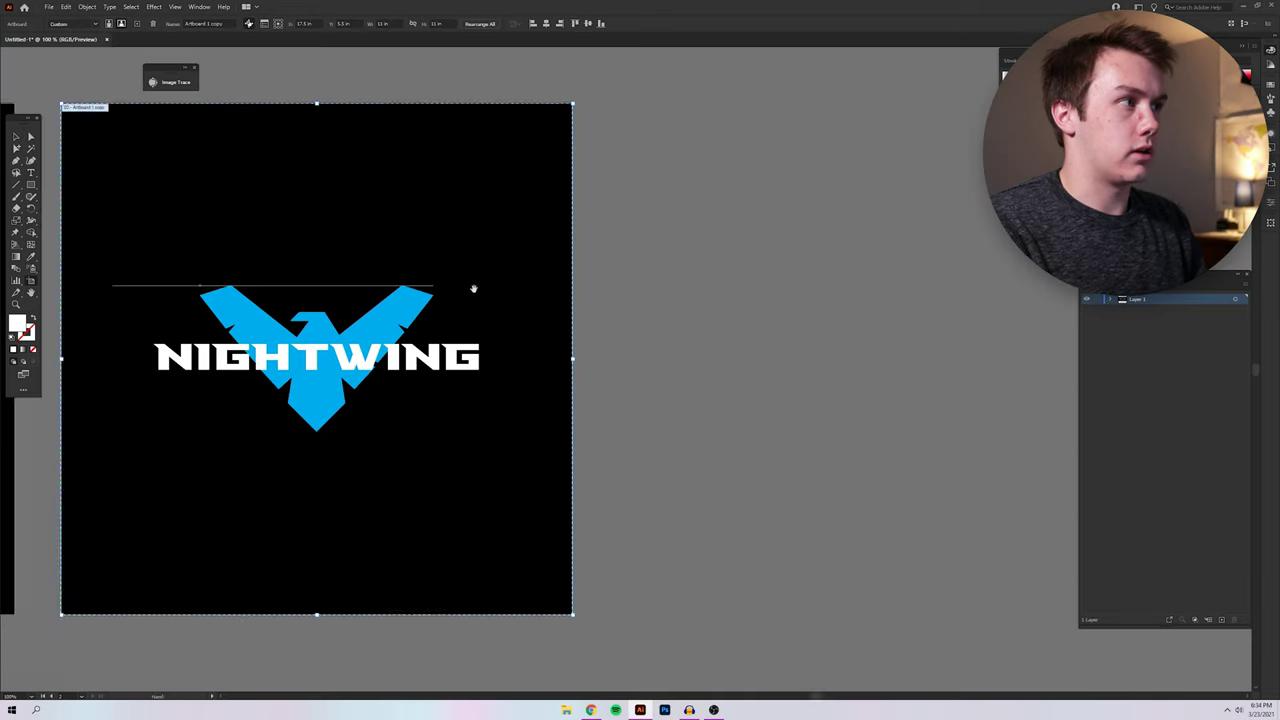
scroll(191, 243, right, 3)
drag(191, 243, 785, 245)
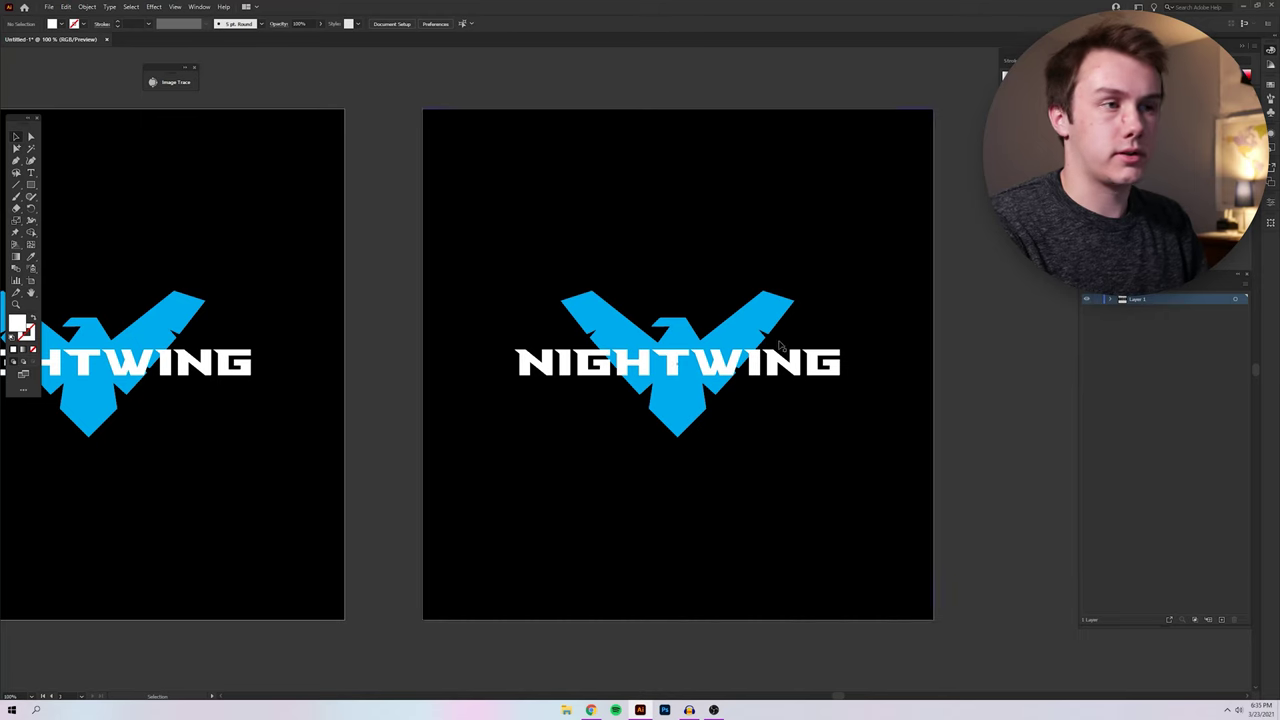
Apply Effect > 3D > Extrude & Bevel to the outlined NIGHTWING lettering
click(673, 366)
click(153, 7)
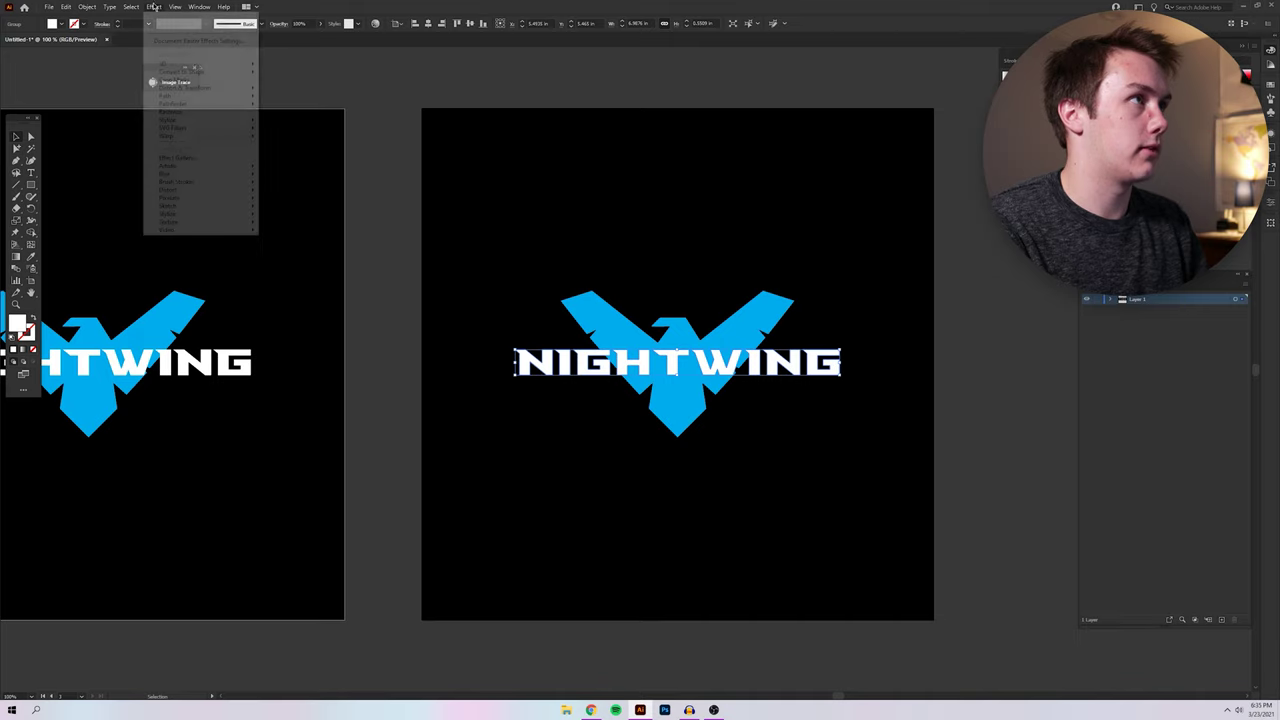
mouse_move(225, 64)
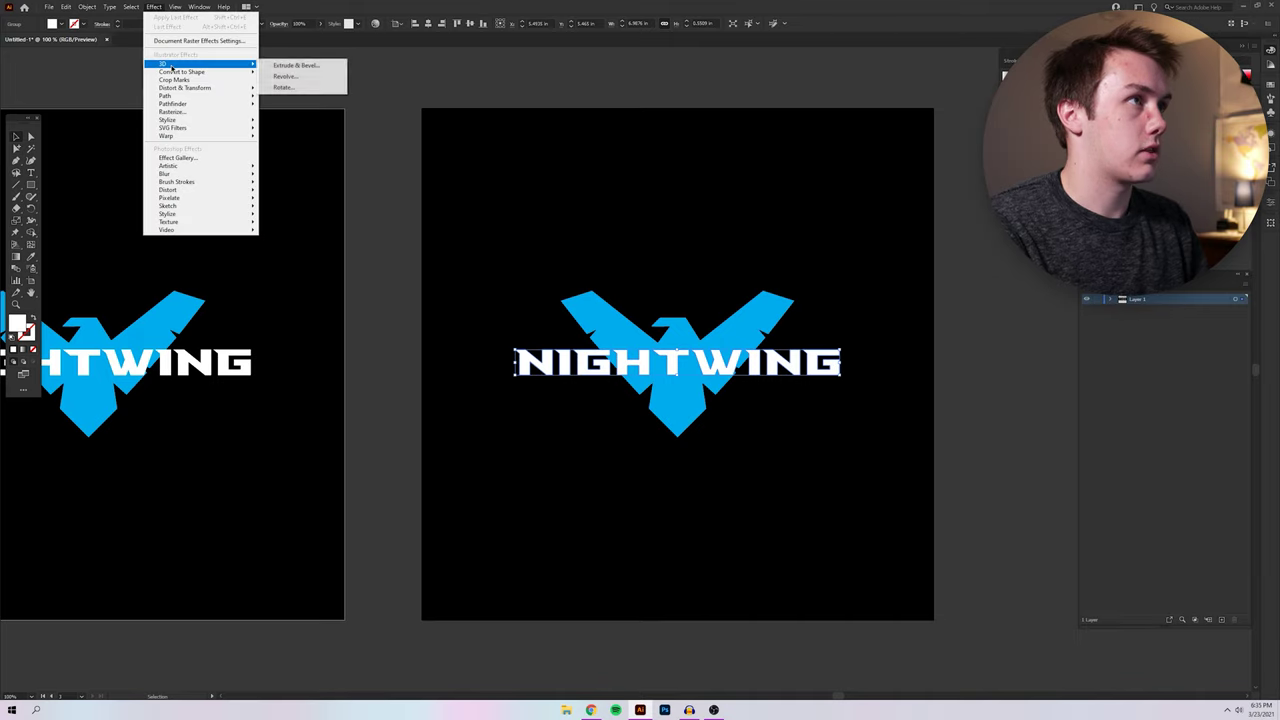
click(311, 66)
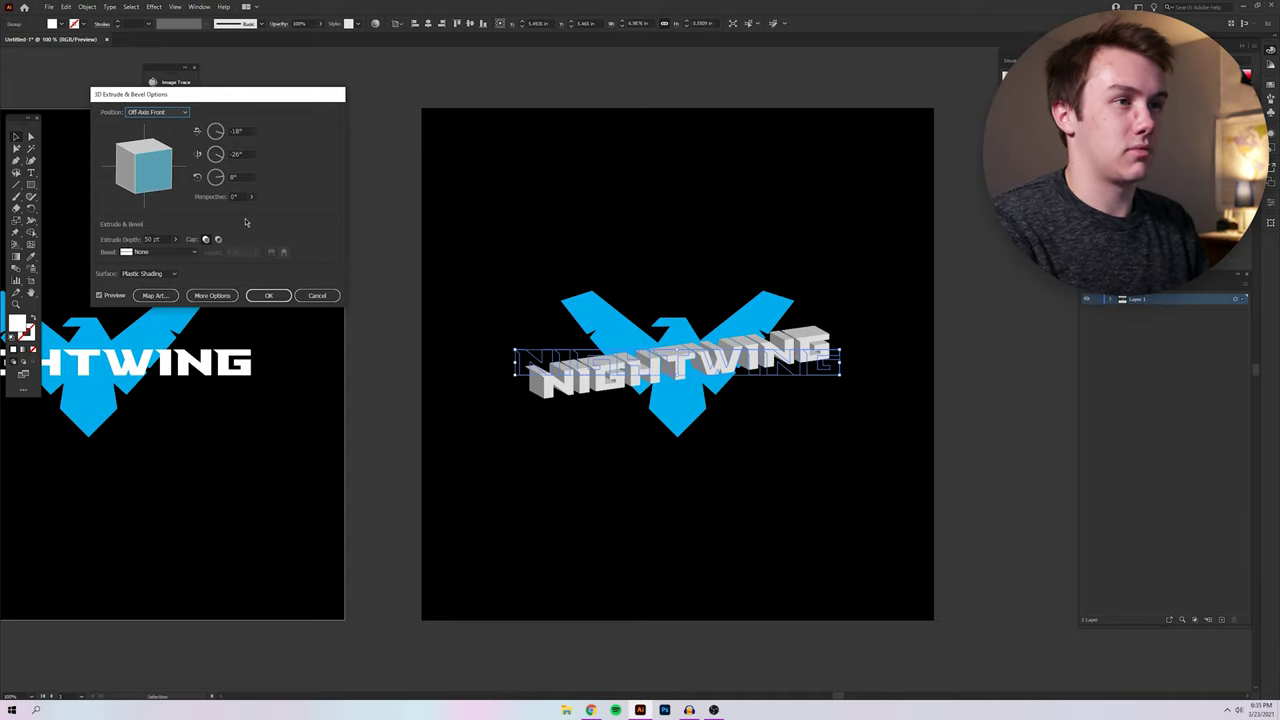
Set the X, Y and Z rotation angles all to 0° after briefly trying 10°
click(240, 154)
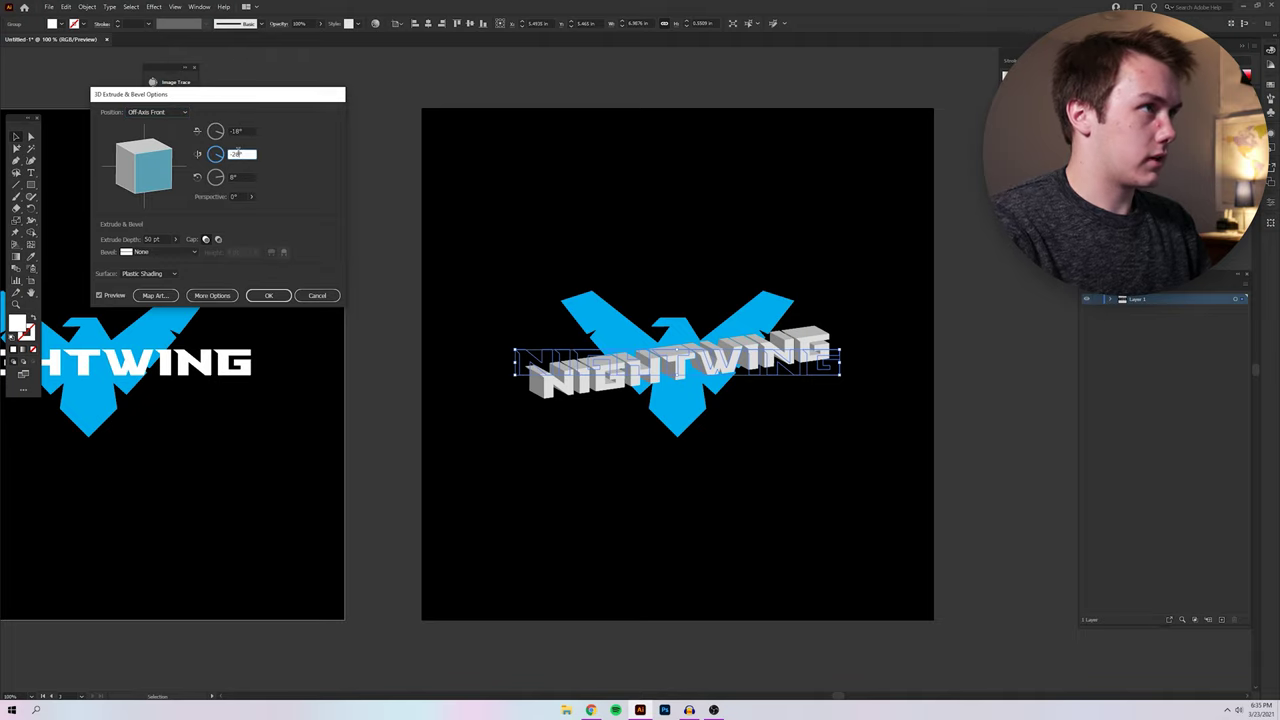
text(0)
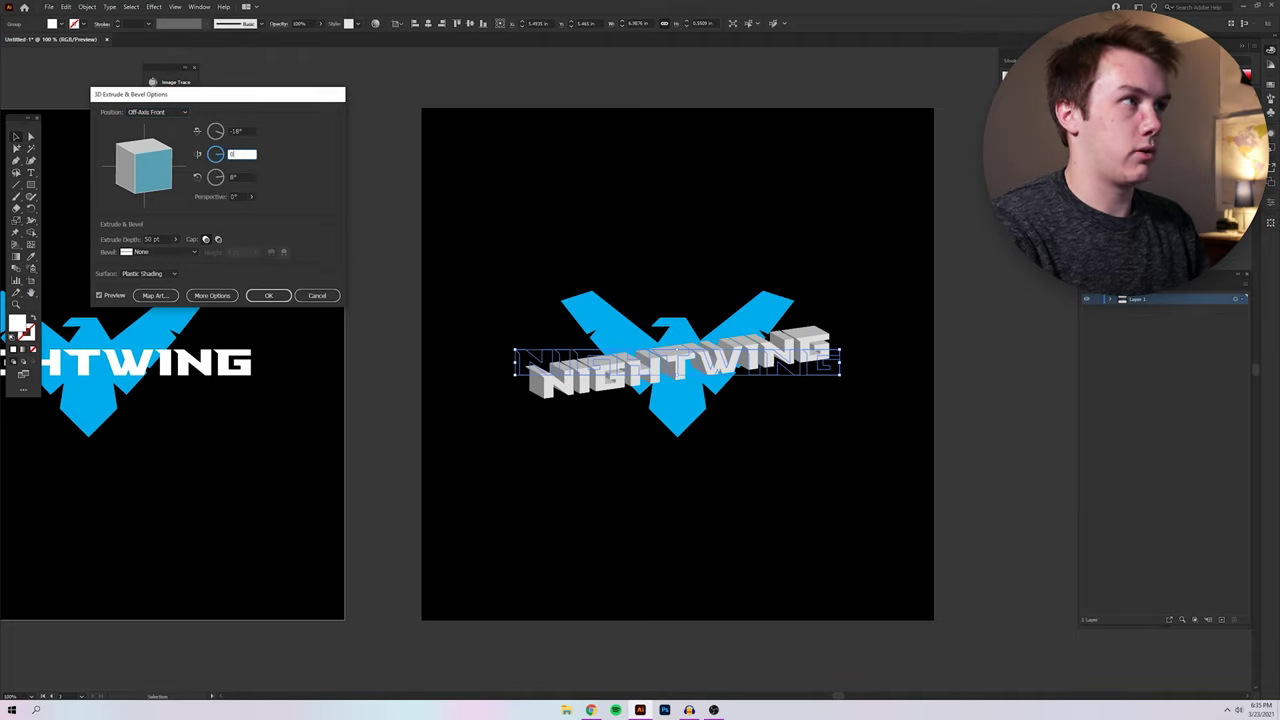
key(Tab)
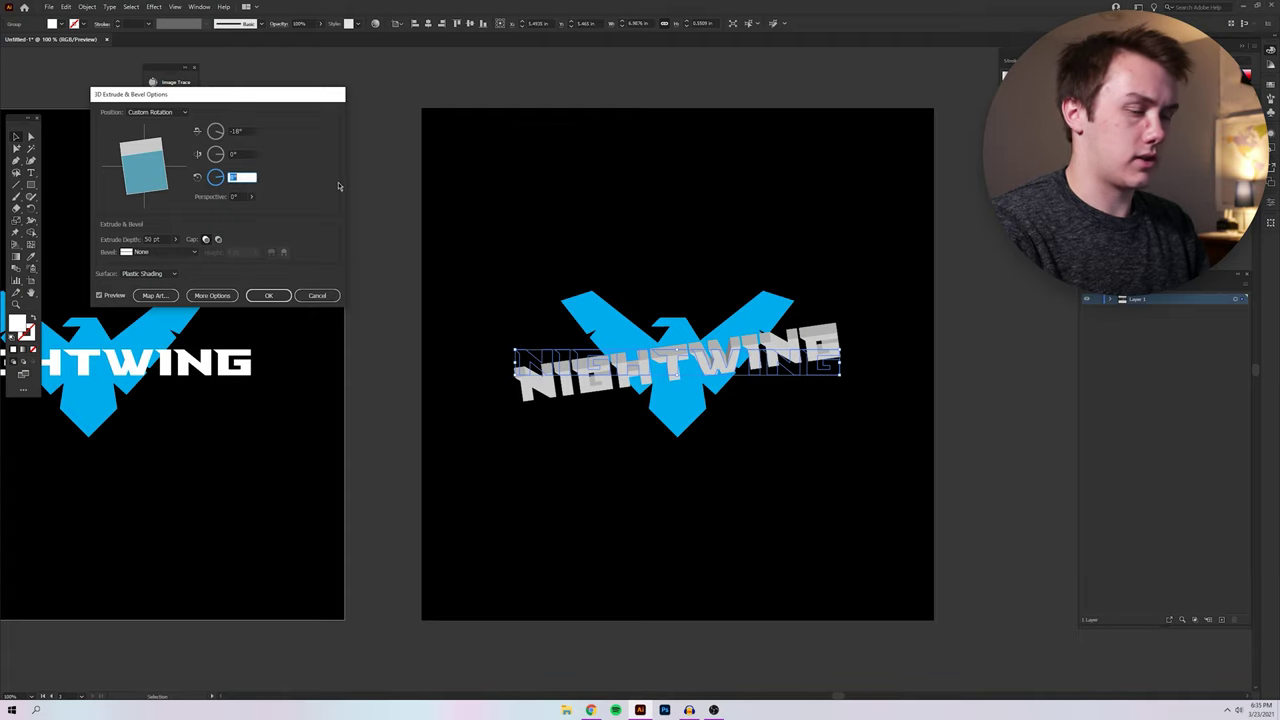
key(Tab)
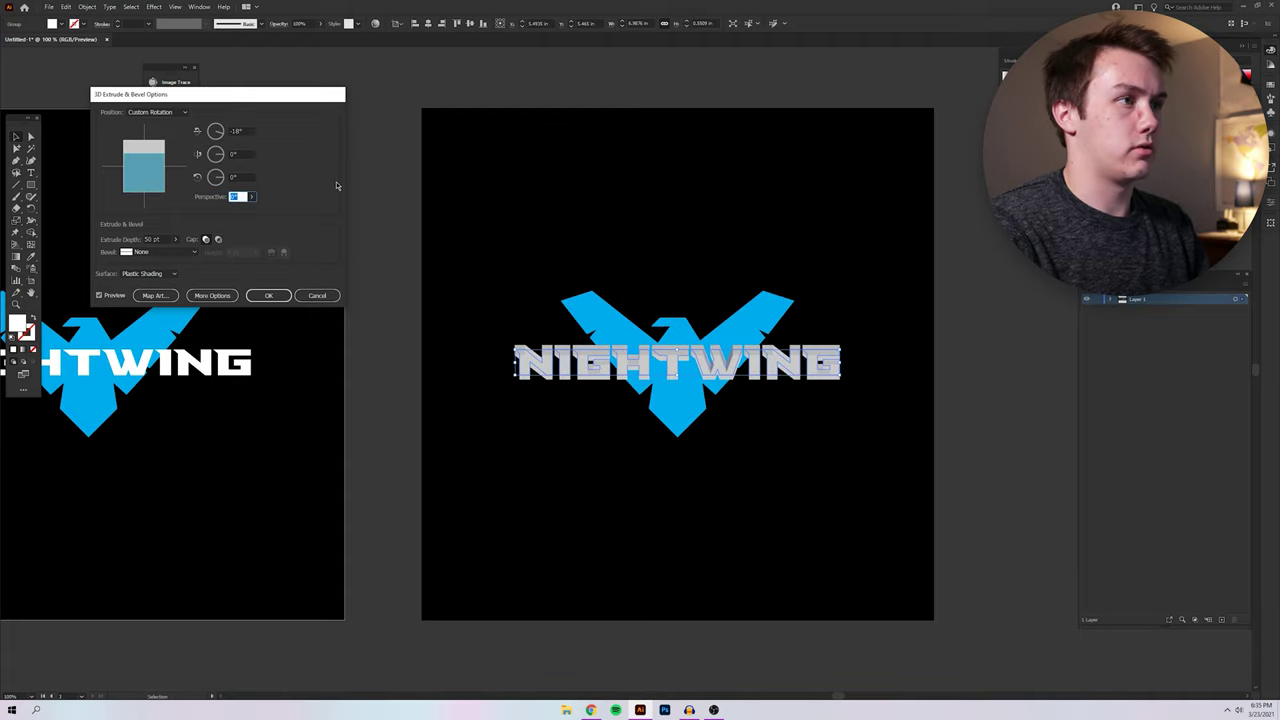
click(244, 129)
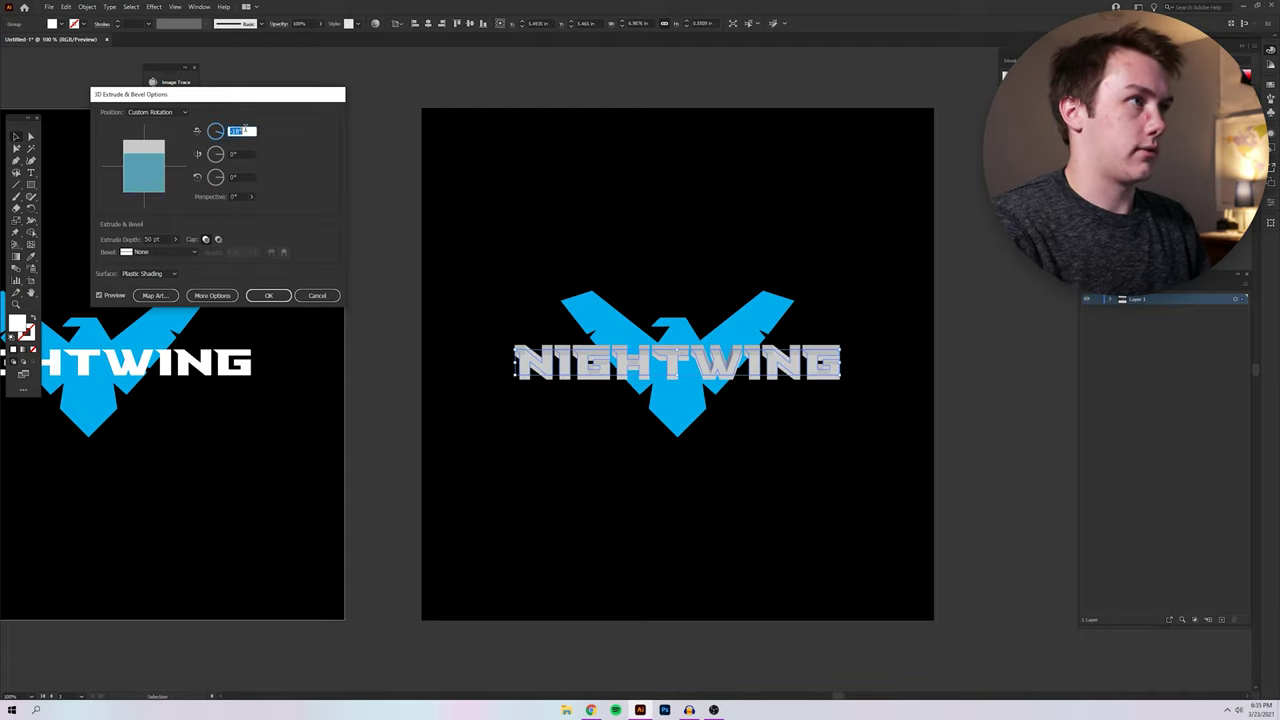
text(10)
key(Tab)
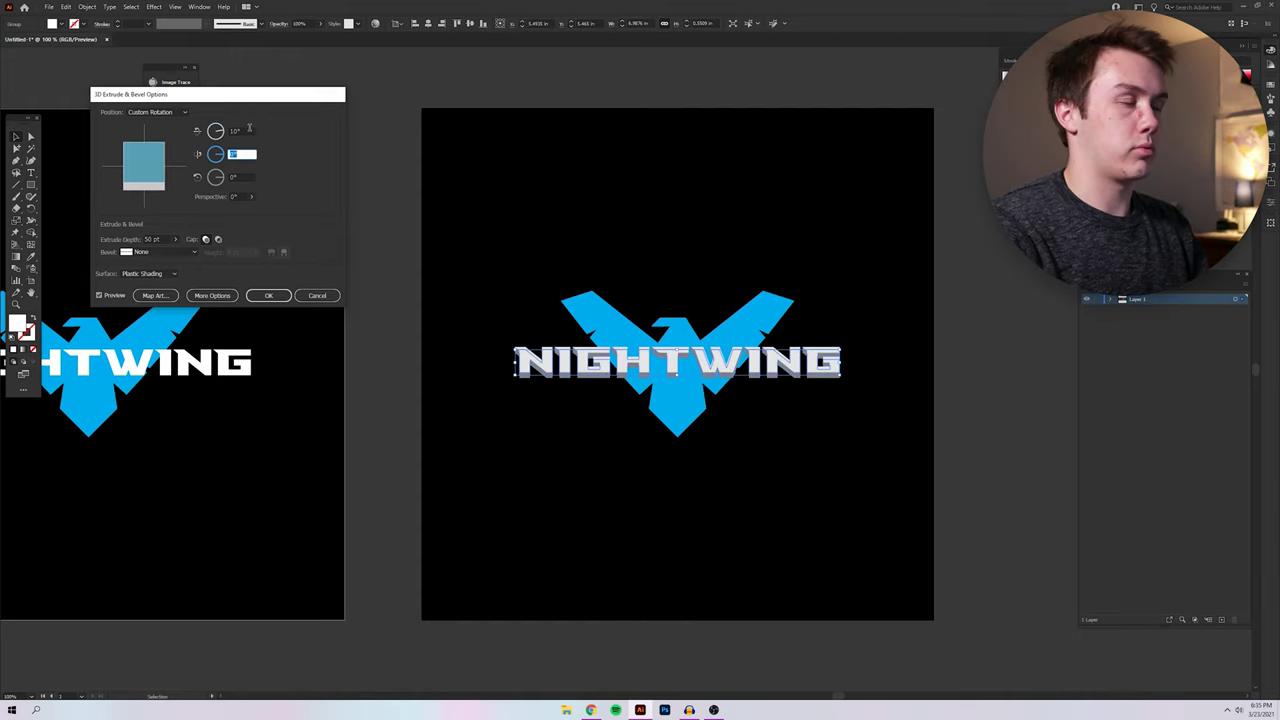
click(248, 130)
text(0)
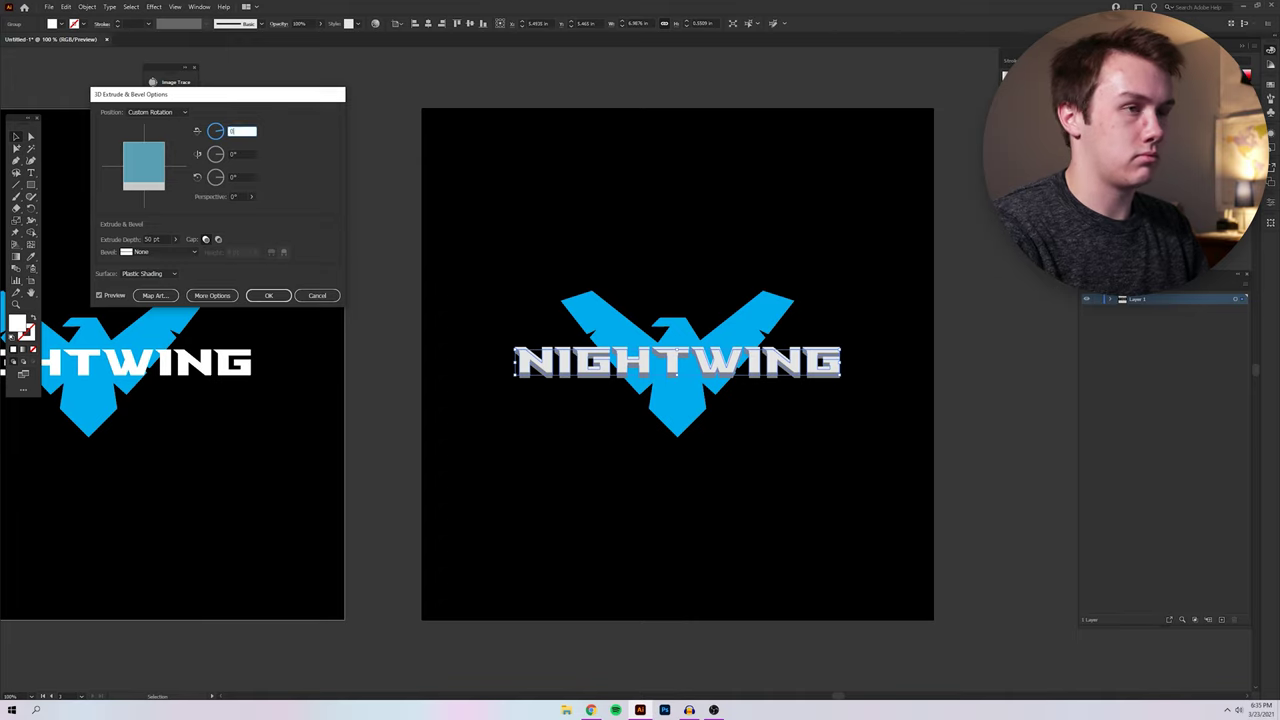
key(Tab)
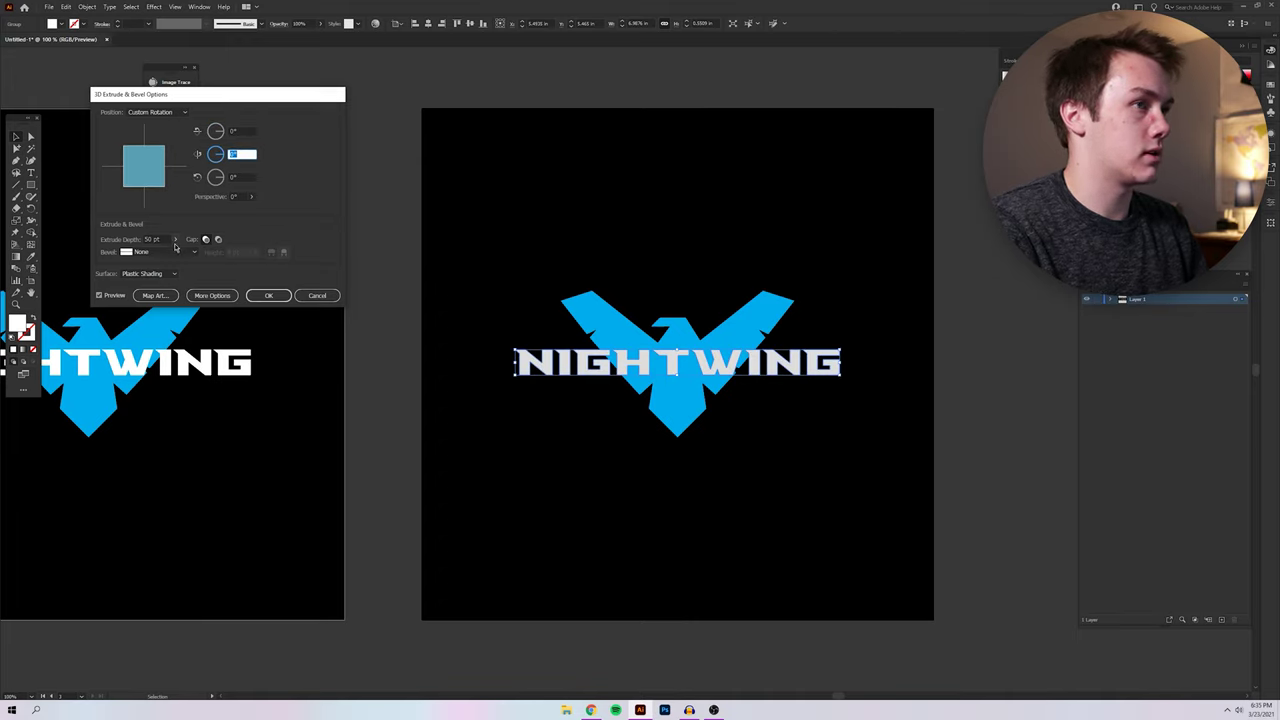
Increase the perspective and set the extrusion depth to 100 pt
click(251, 197)
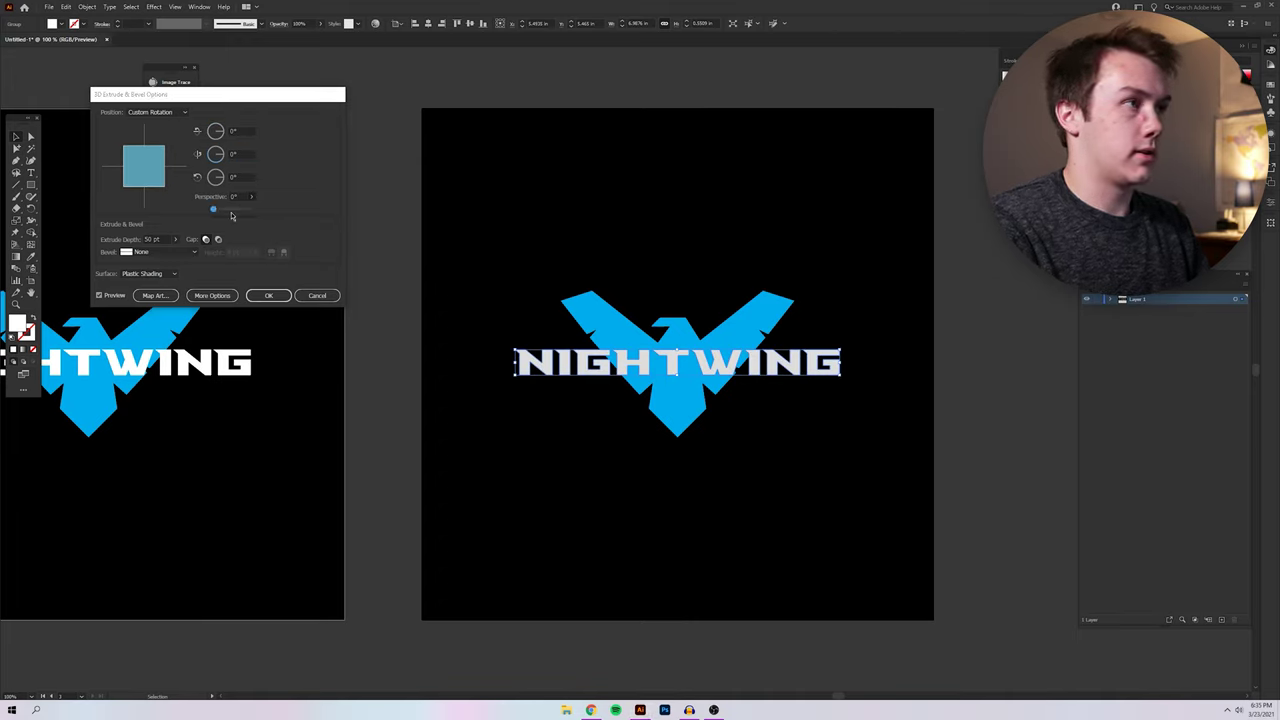
drag(222, 211, 234, 210)
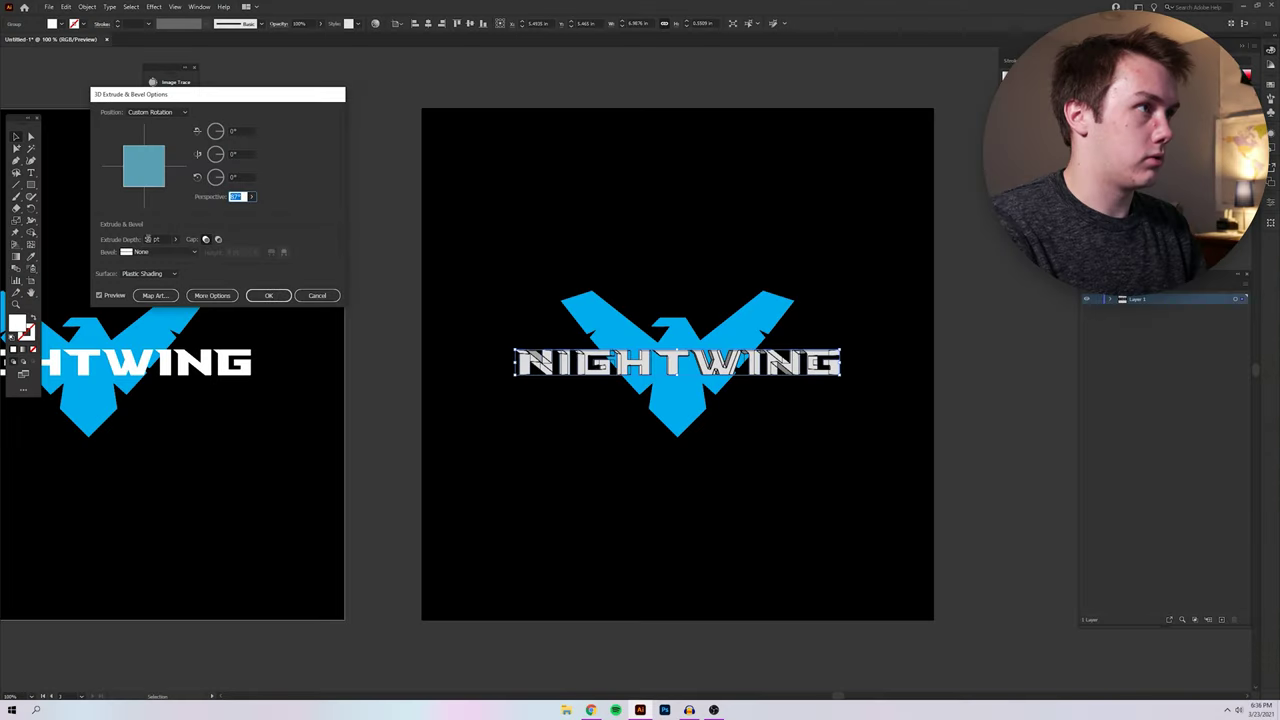
double_click(150, 239)
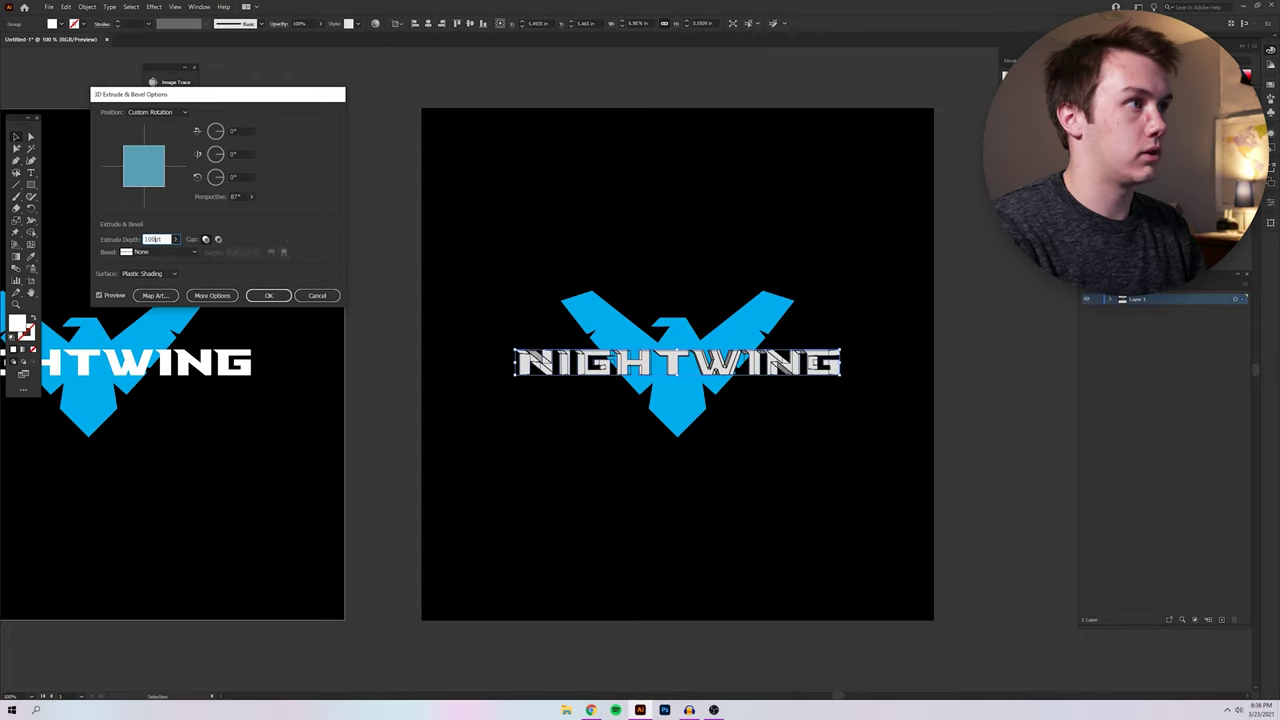
click(289, 239)
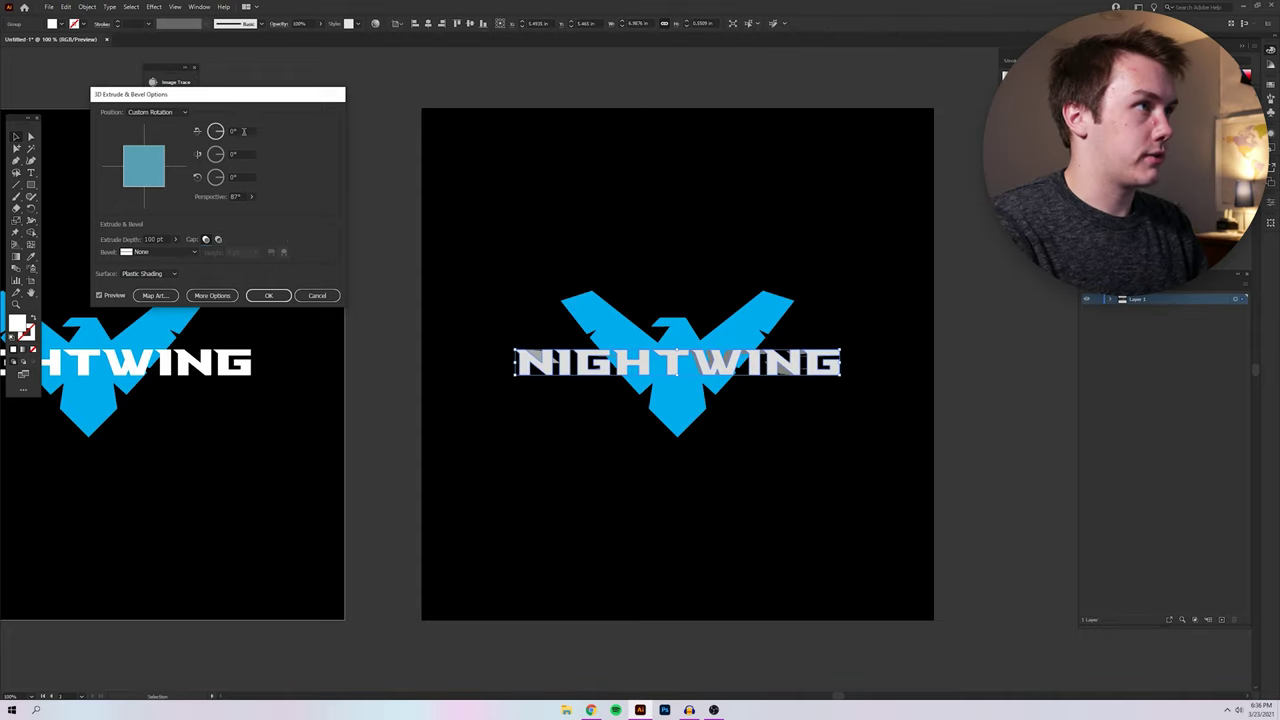
Set the rotation to X 5°, Y 1°, Z 0° and review the Surface shading choice
double_click(240, 131)
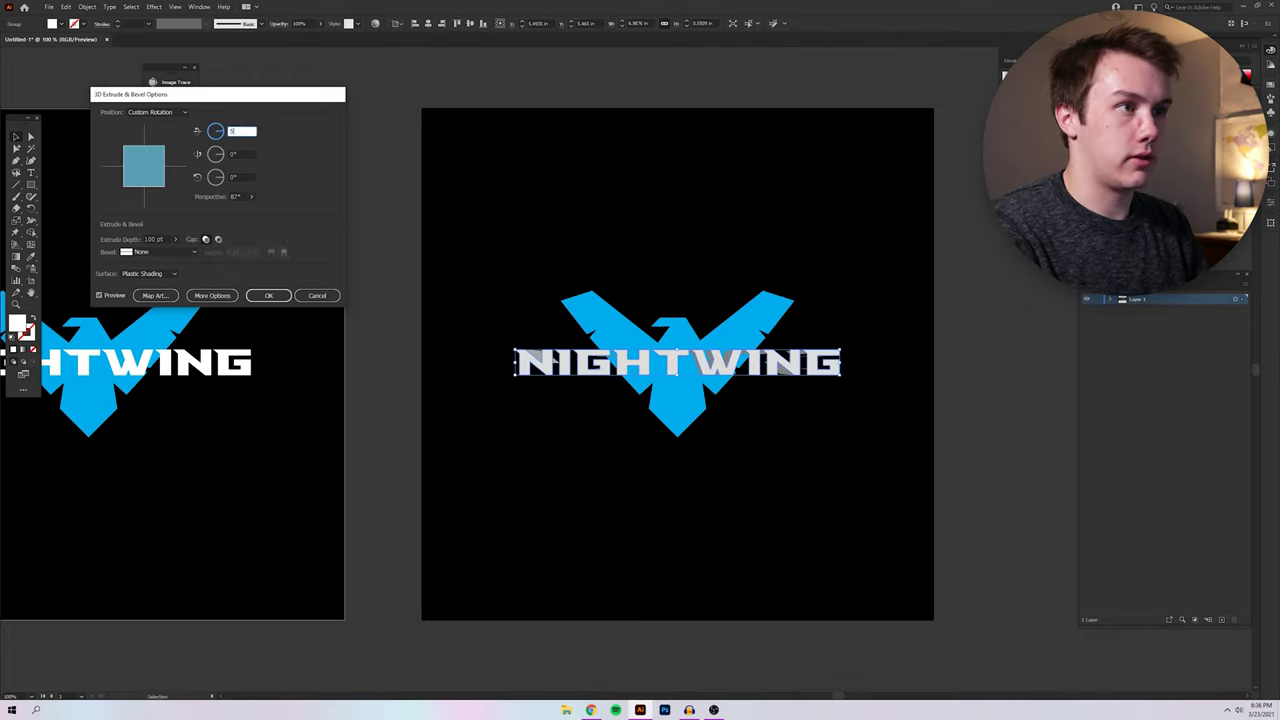
text(5)
key(Tab)
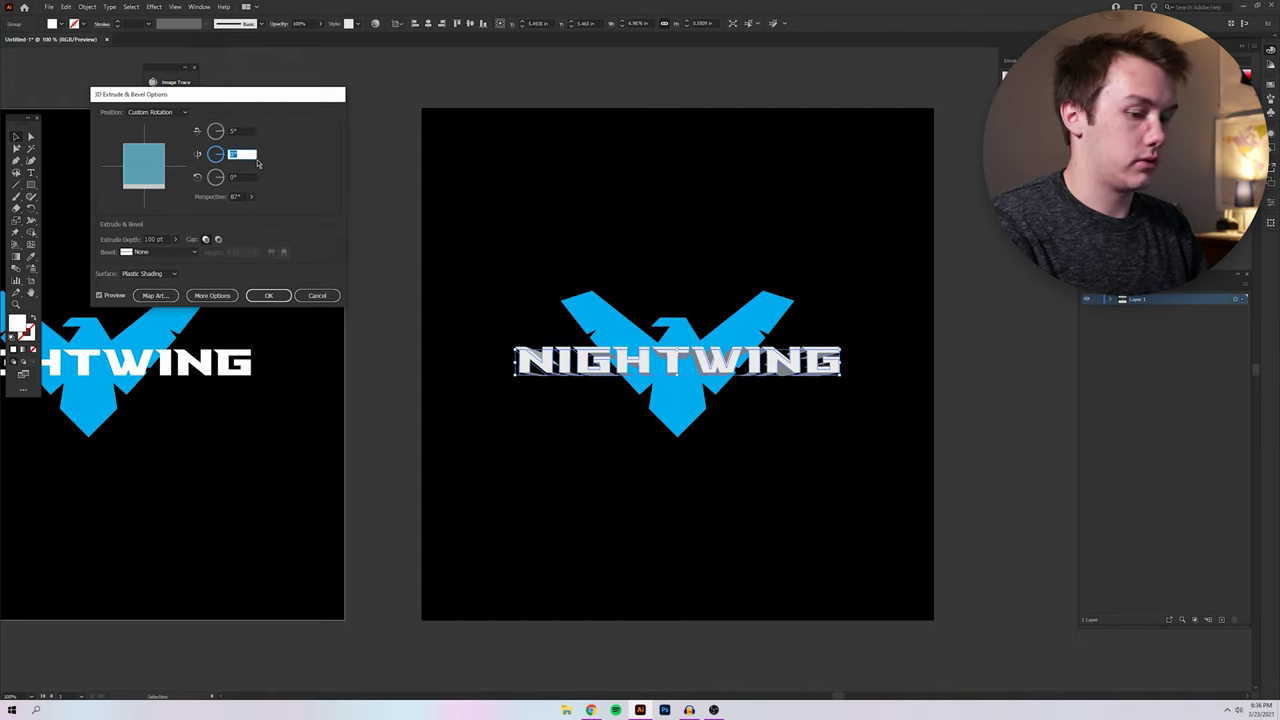
text(0)
key(Tab)
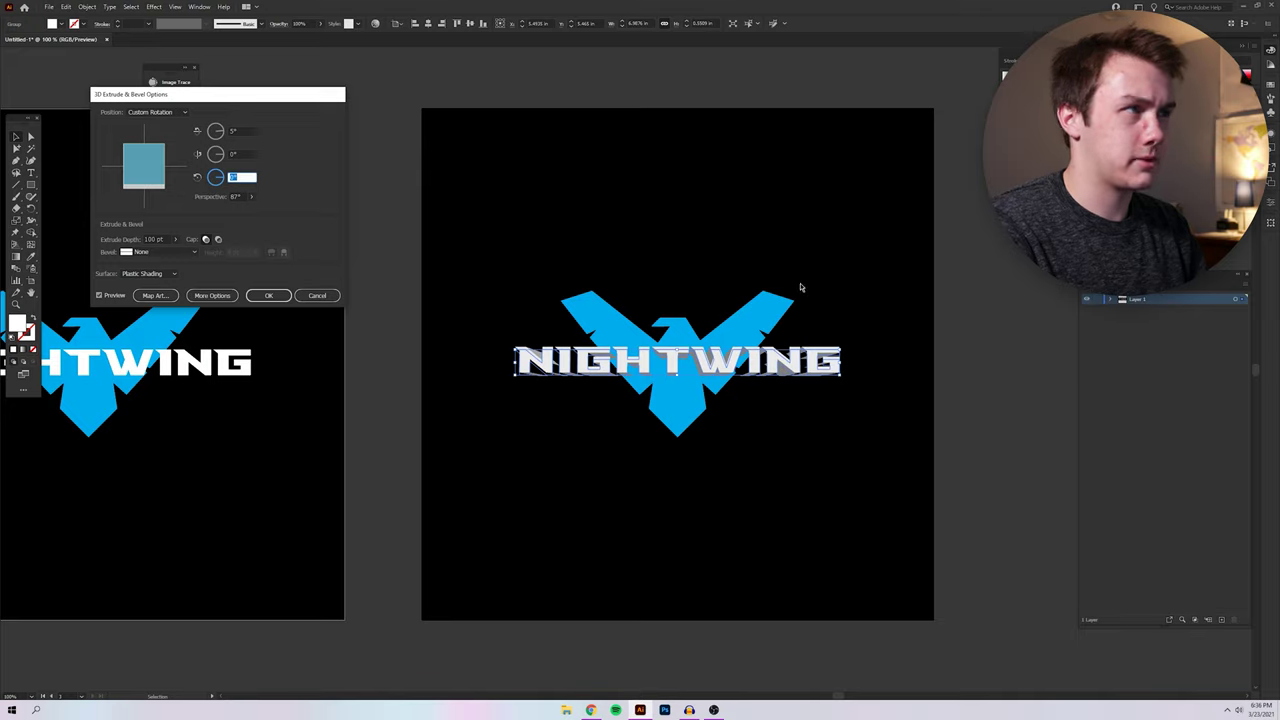
click(243, 153)
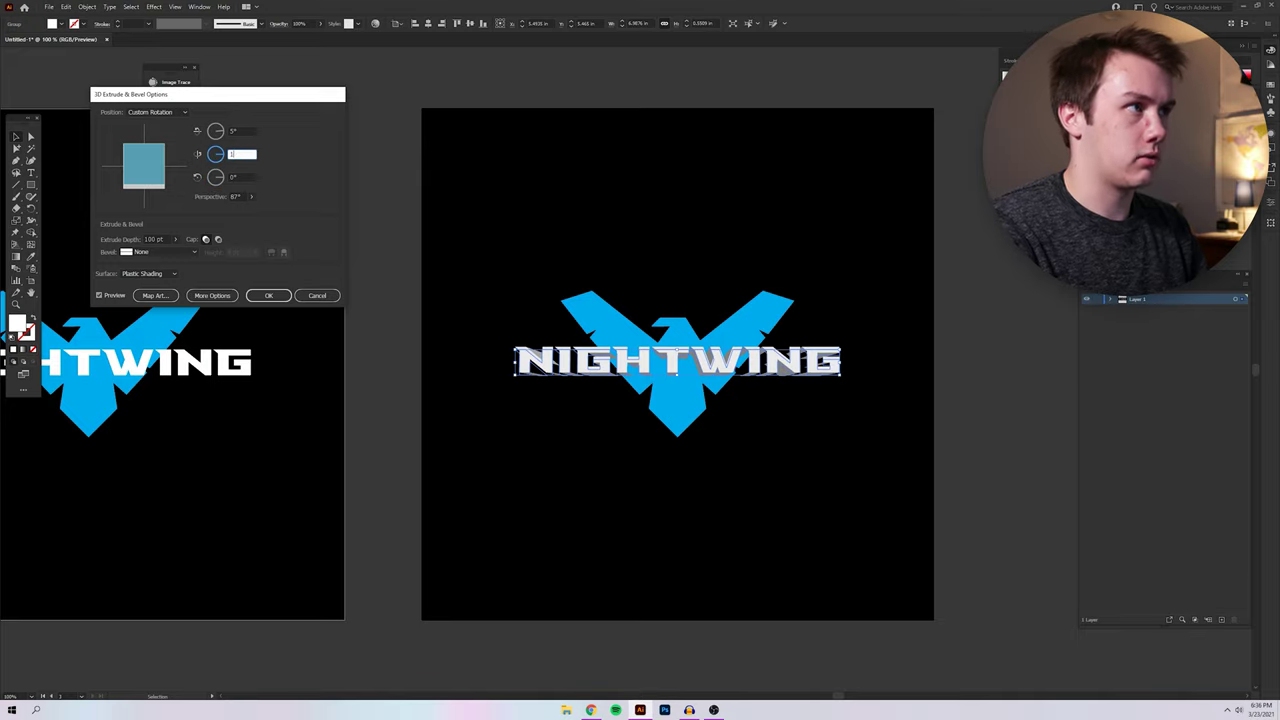
text(1)
key(Tab)
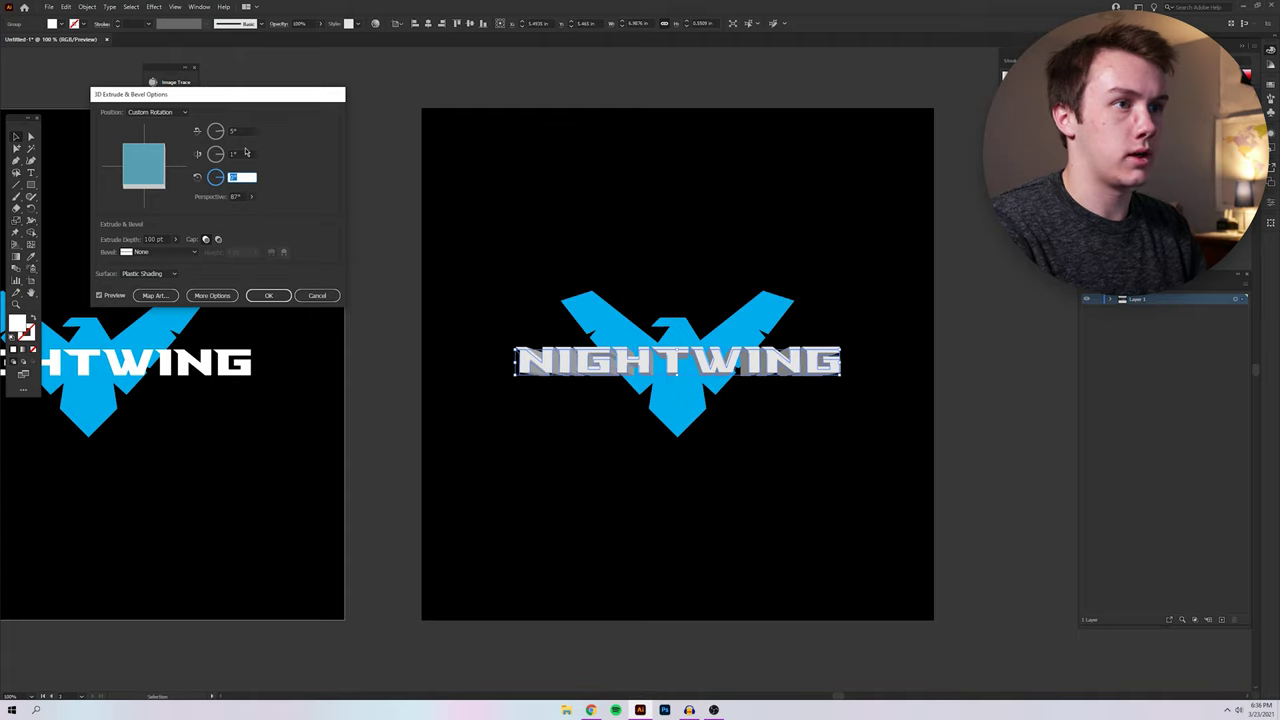
click(150, 273)
click(157, 297)
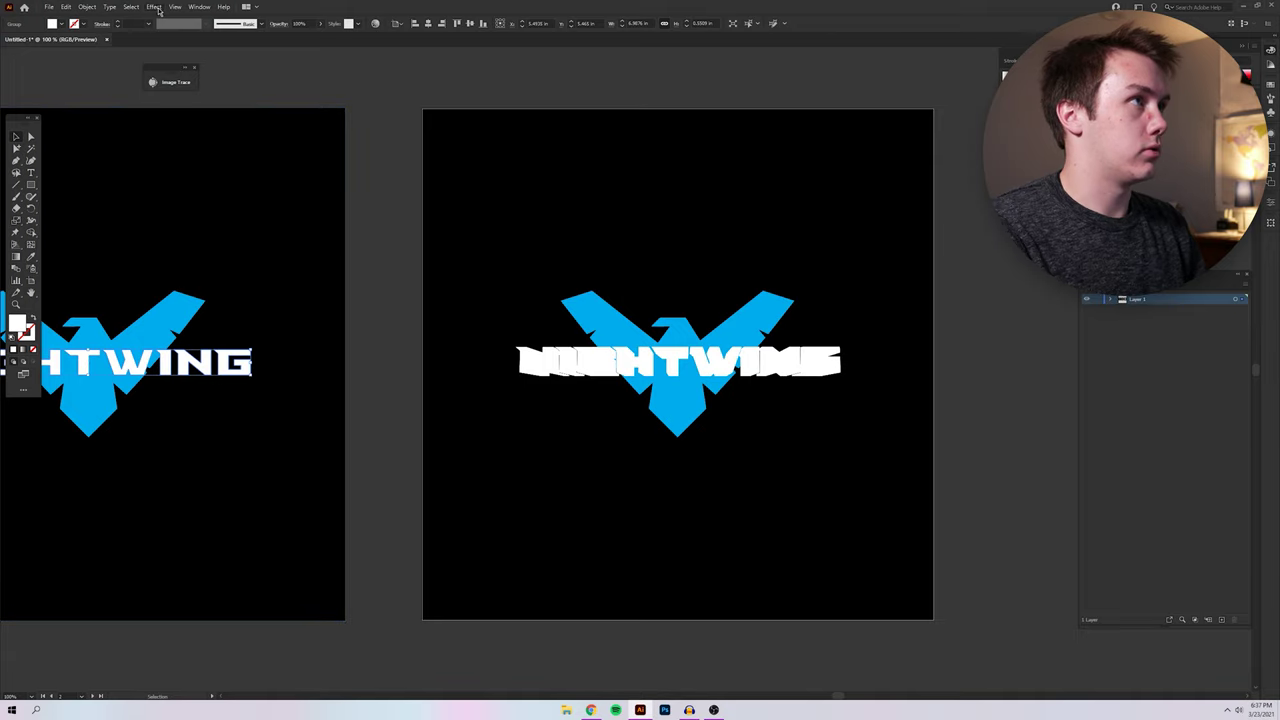
Open the Effect menu to start the 3D treatment of the left NIGHTWING
click(155, 7)
Open 3D Extrude & Bevel and set rotation 10°, 1°, 0°, perspective 87°, depth 0 pt
mouse_move(232, 67)
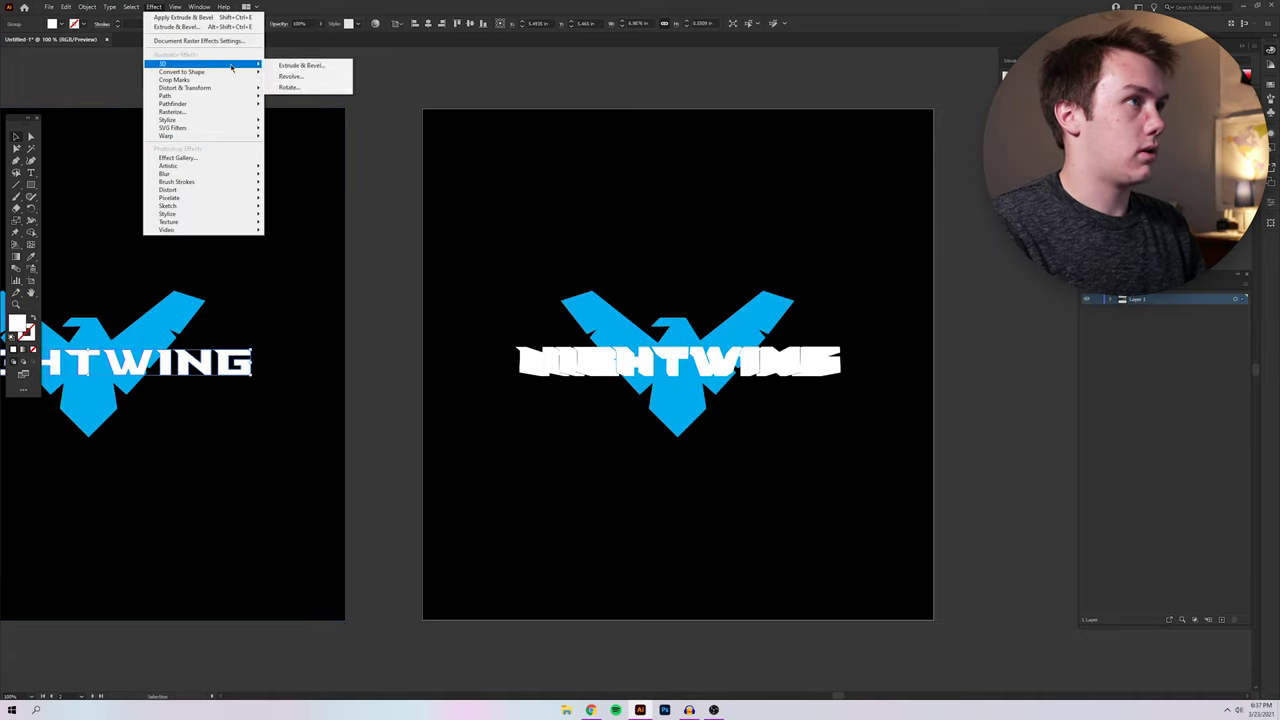
click(300, 65)
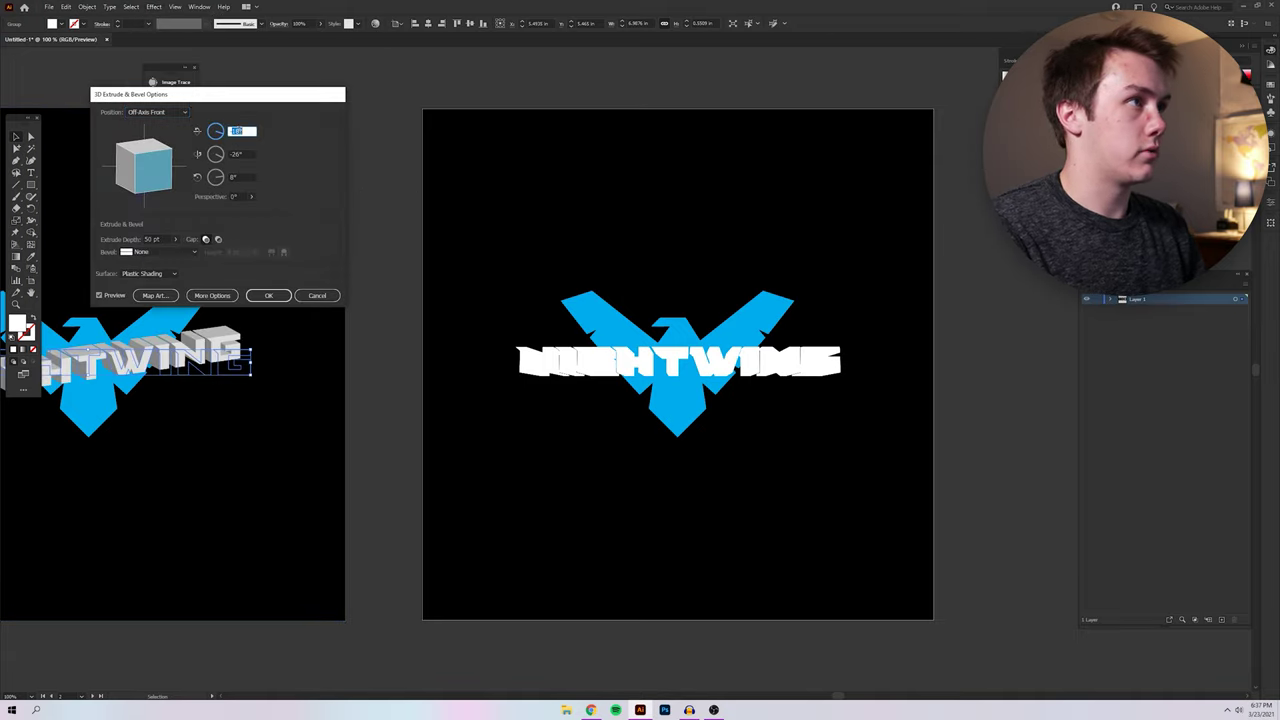
text(0)
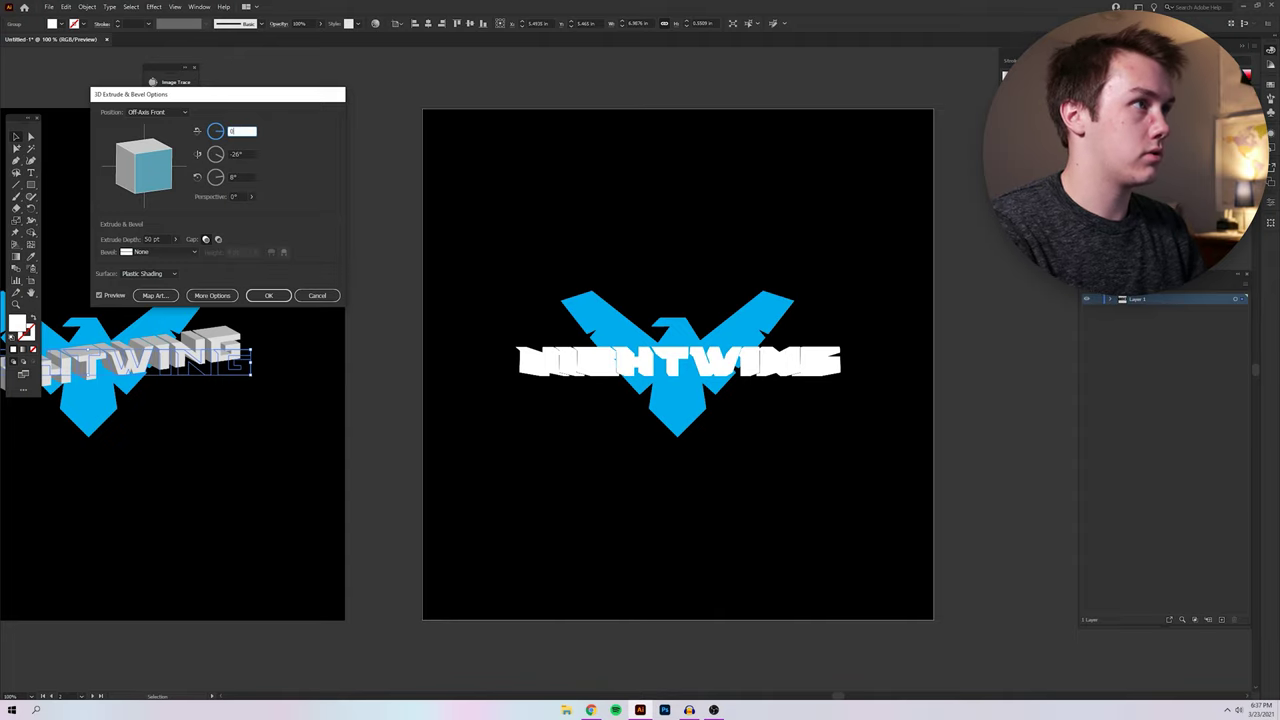
key(Tab)
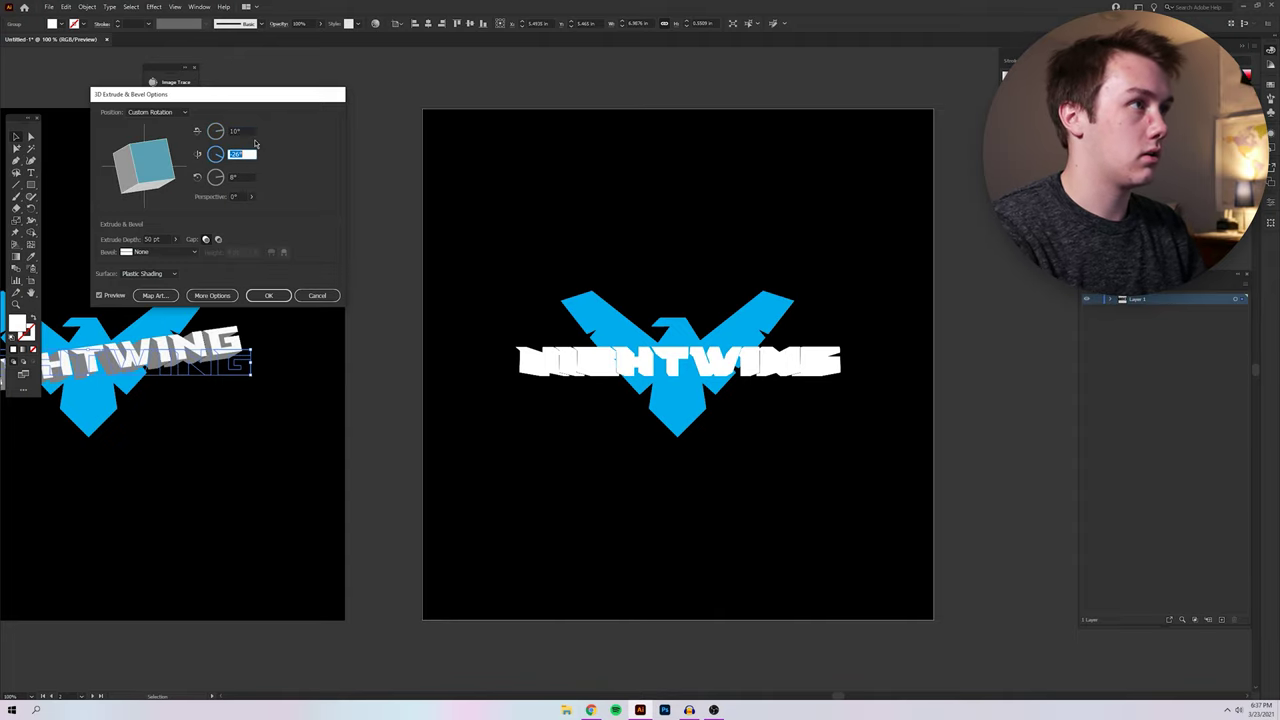
text(1)
key(Tab)
text(0)
key(Tab)
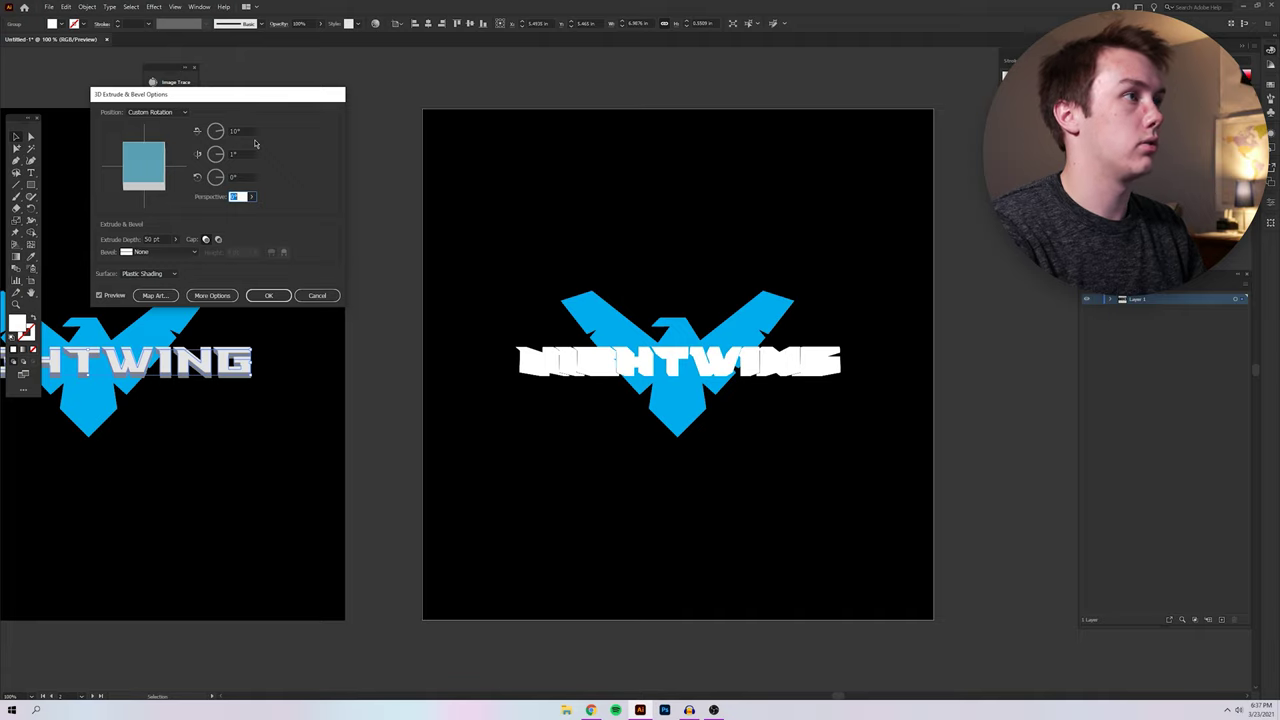
text(87)
key(Tab)
text(0)
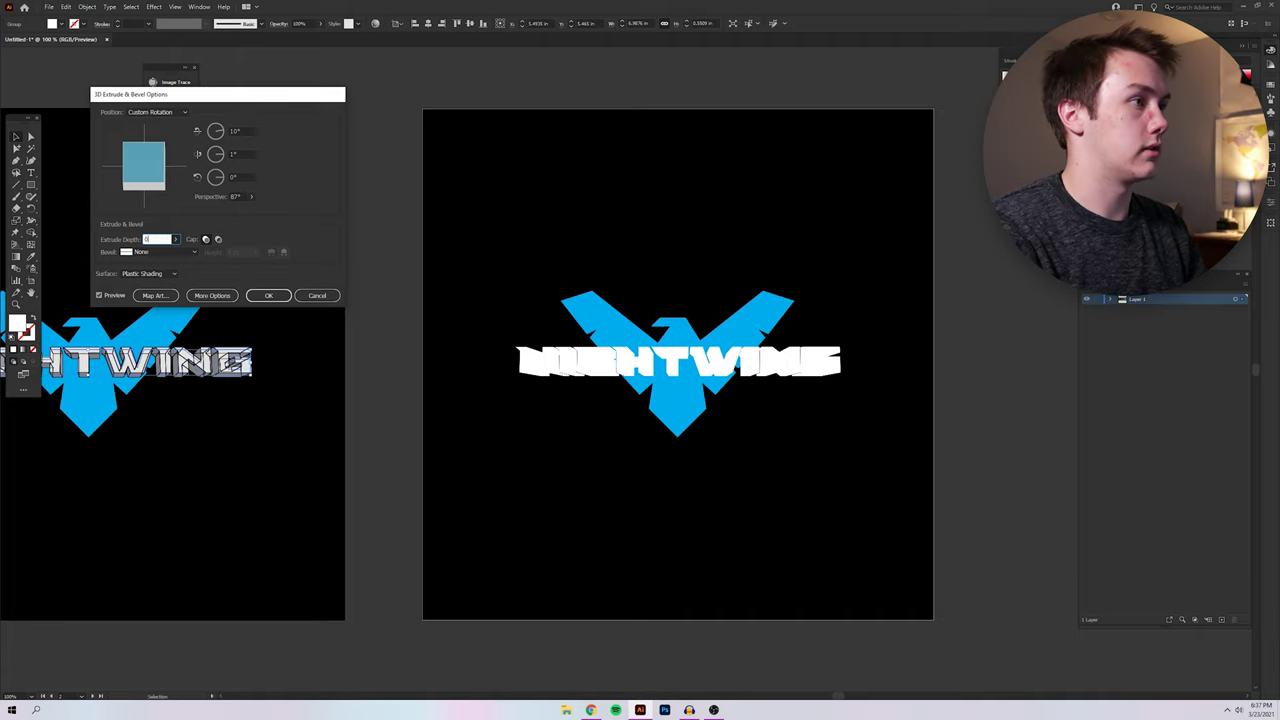
key(Tab)
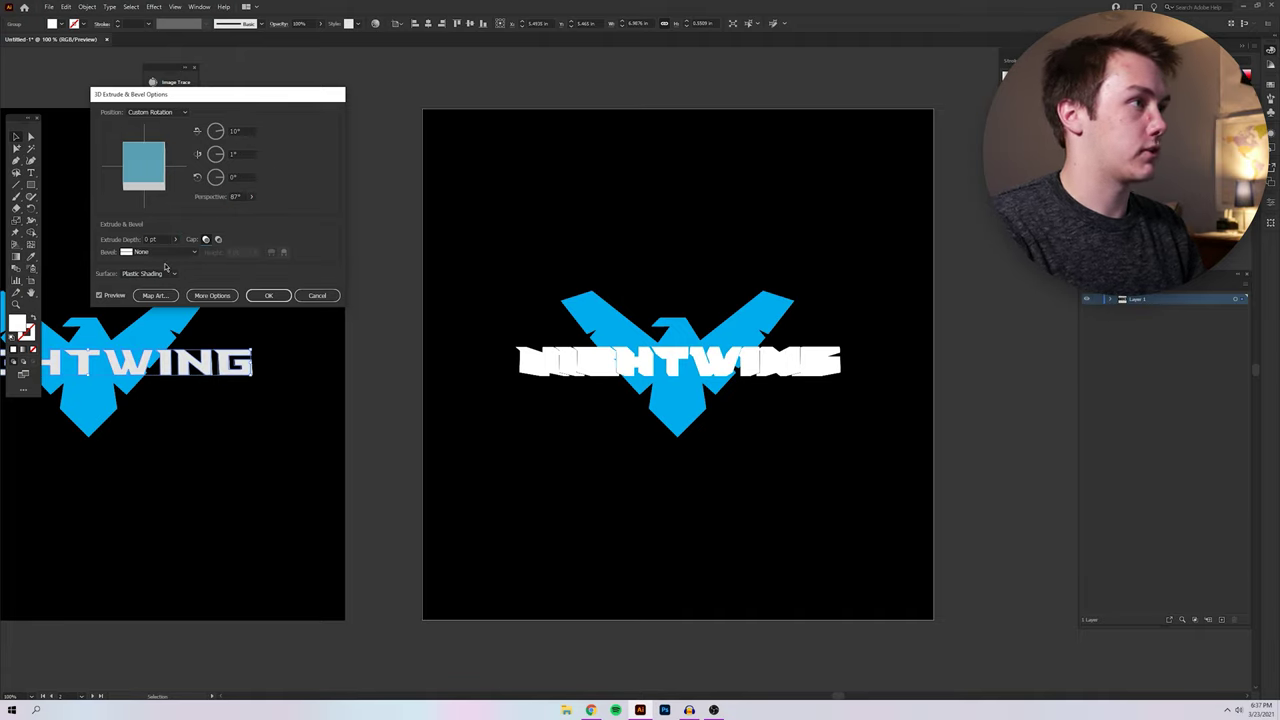
Set the surface to No Shading and apply the 3D effect
click(167, 272)
click(161, 299)
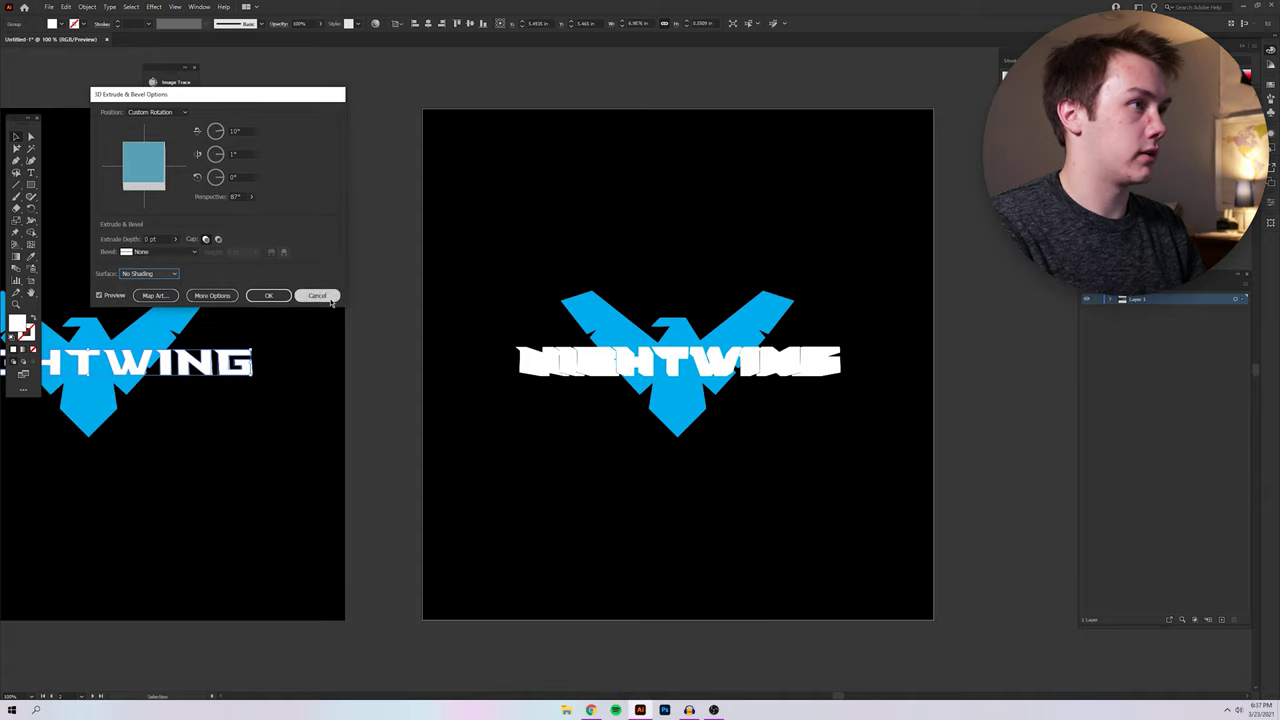
click(275, 296)
Expand the flat NIGHTWING's appearance and then expand it into plain outlines
click(86, 7)
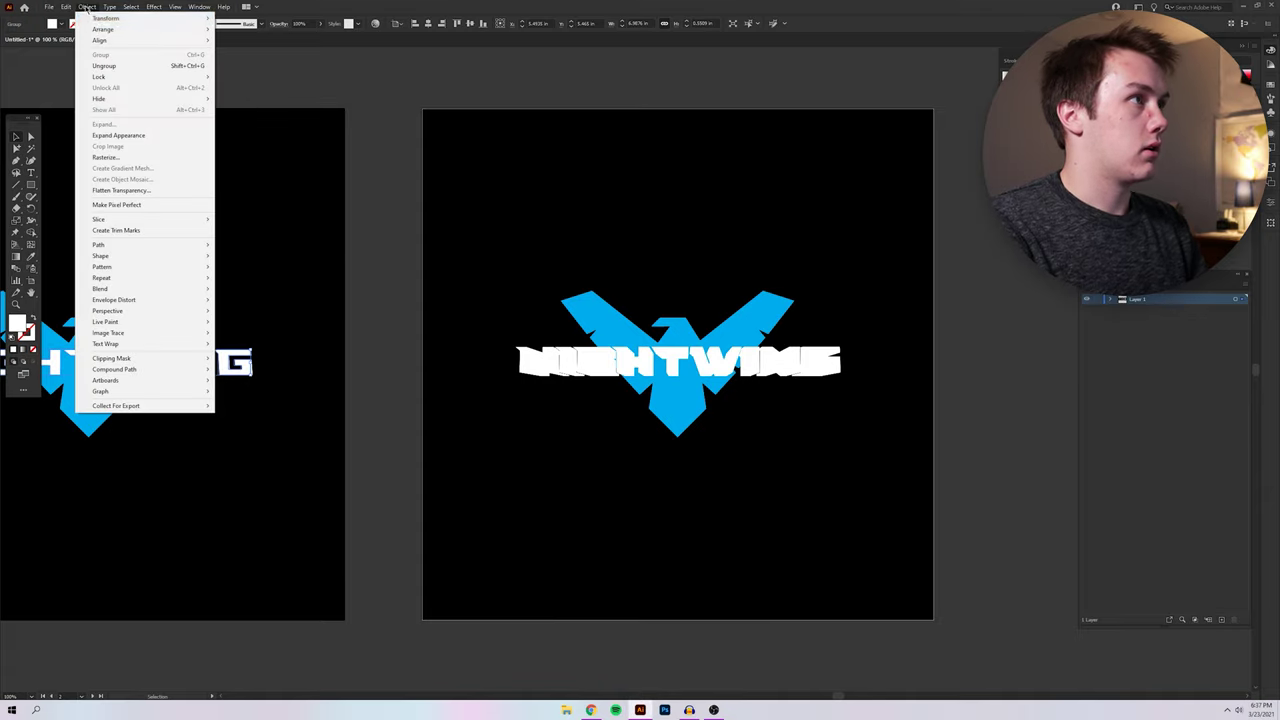
click(118, 135)
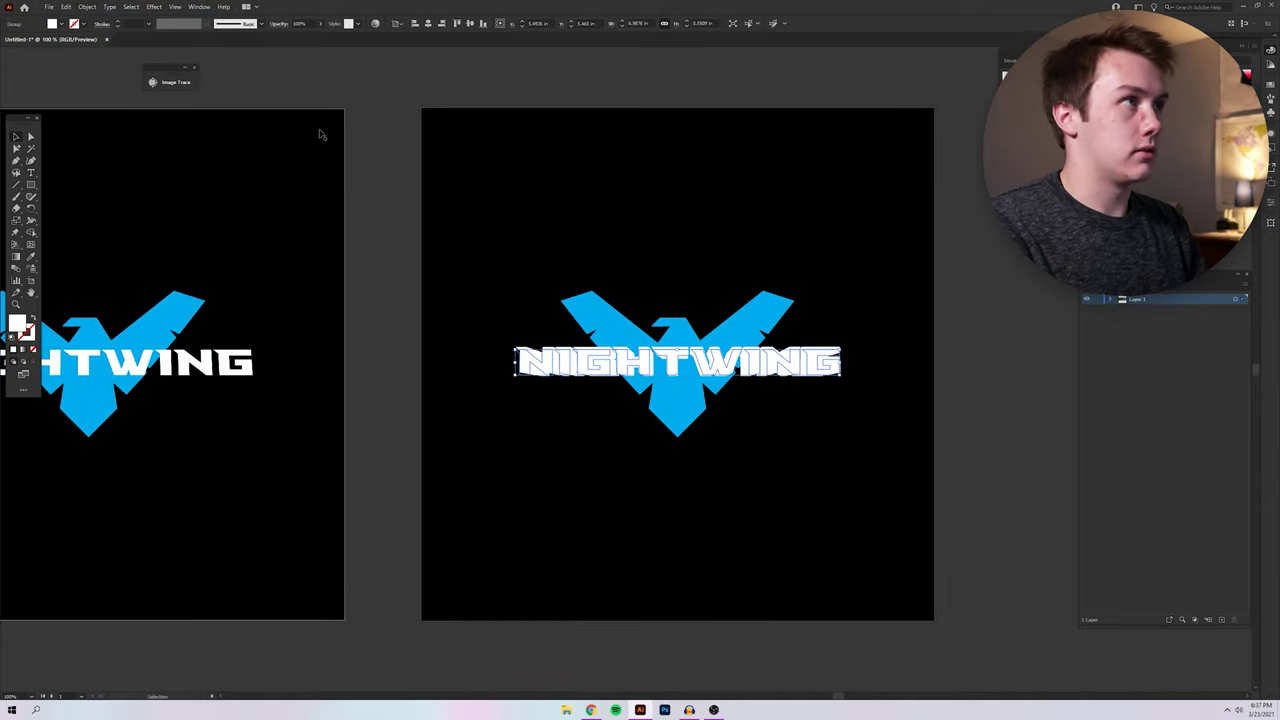
click(90, 7)
click(150, 138)
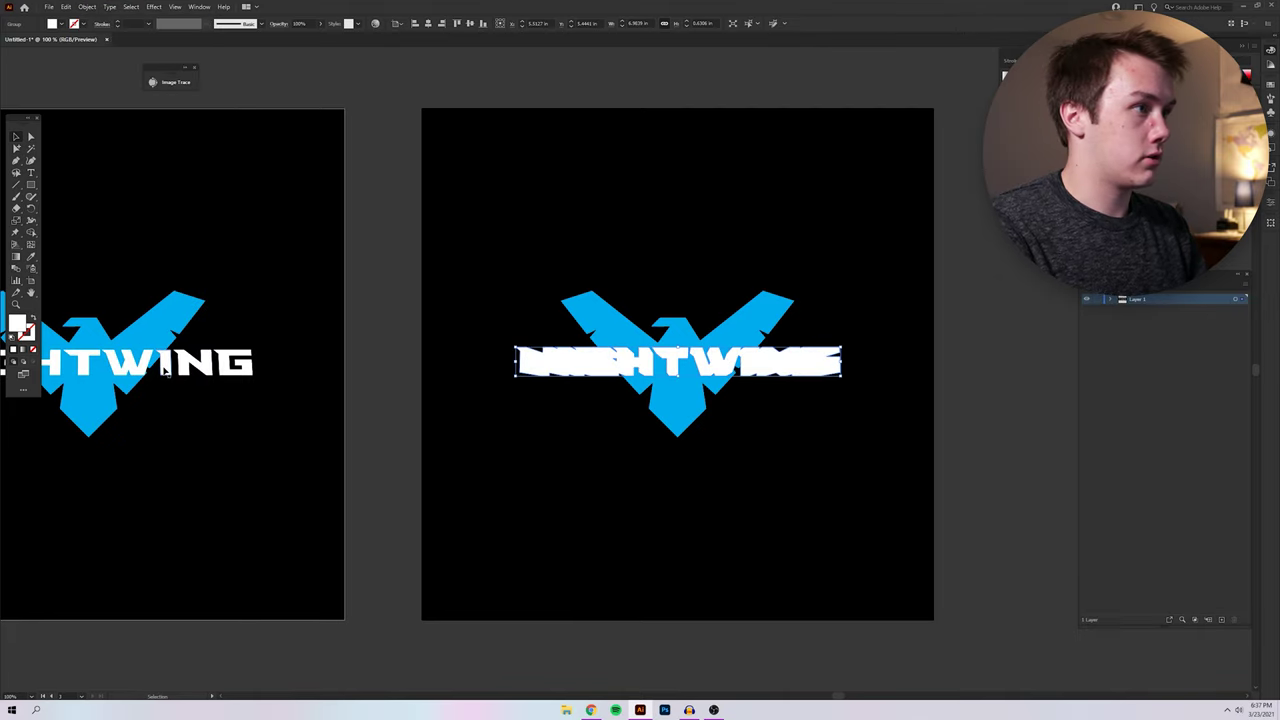
Stack the flat NIGHTWING over the right artboard's lettering and fill the shadow copy near-black
drag(181, 364, 798, 368)
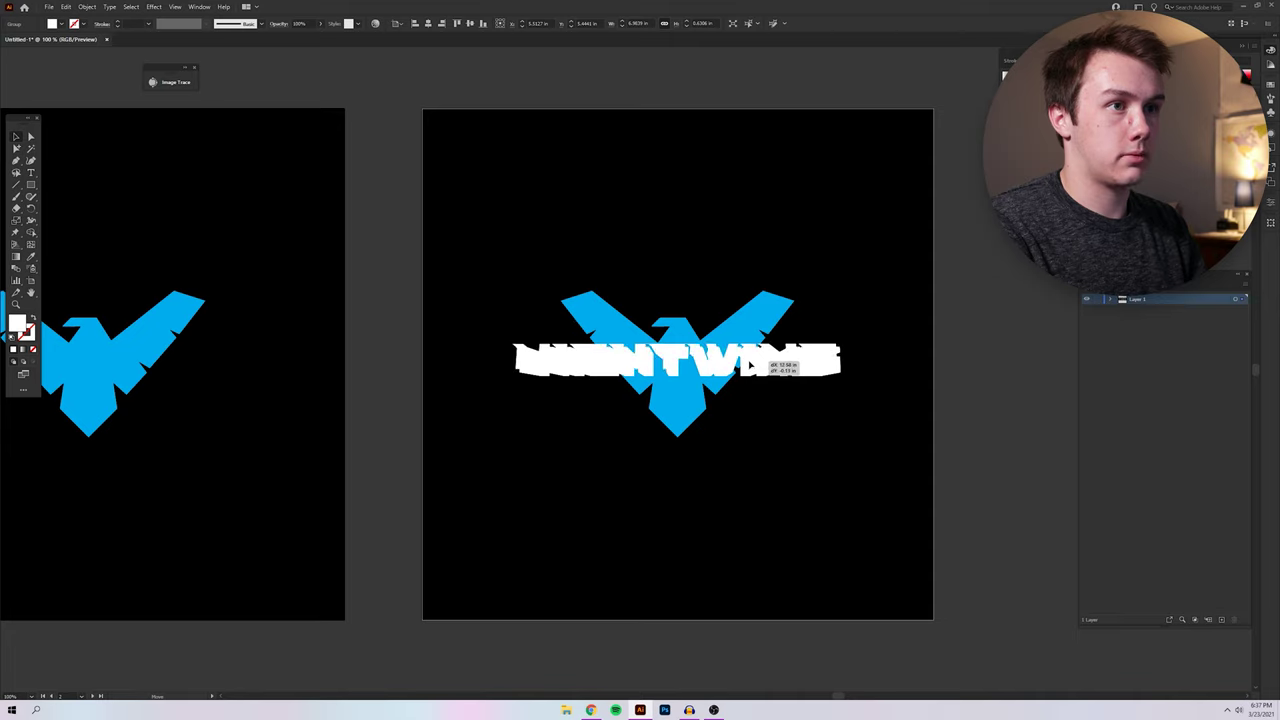
scroll(798, 368, up, 3)
click(795, 410)
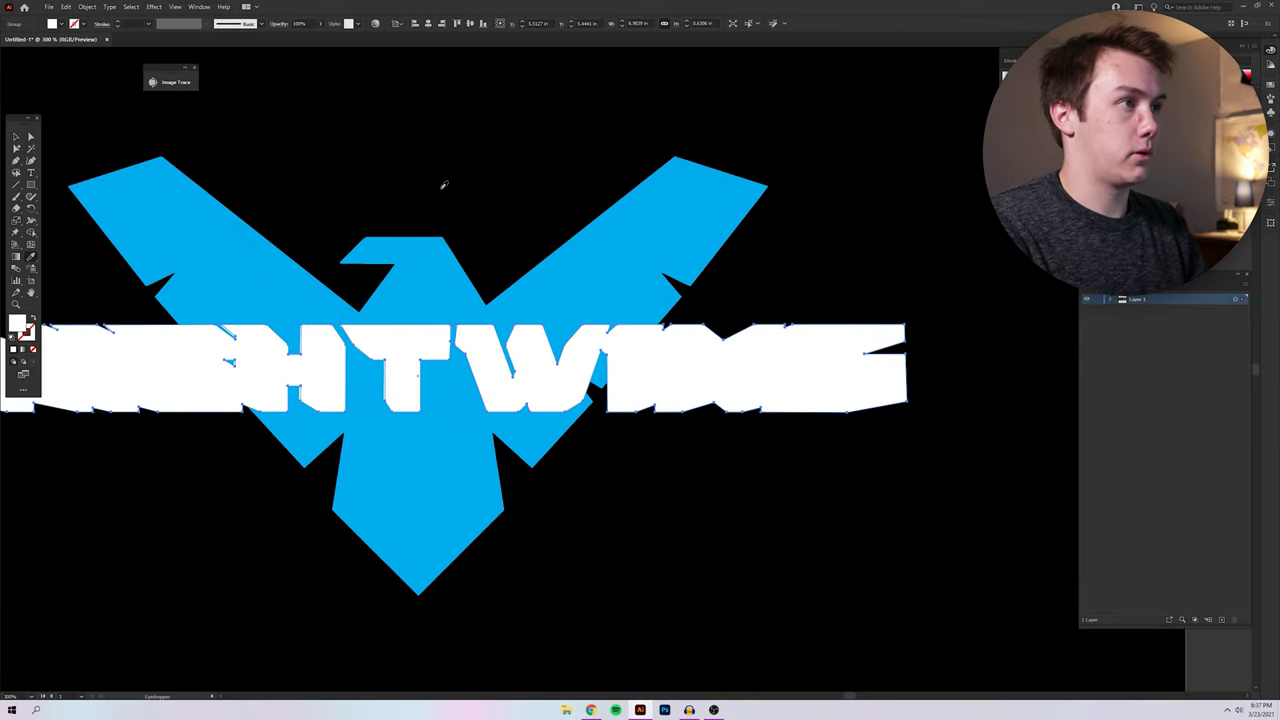
click(58, 23)
click(22, 69)
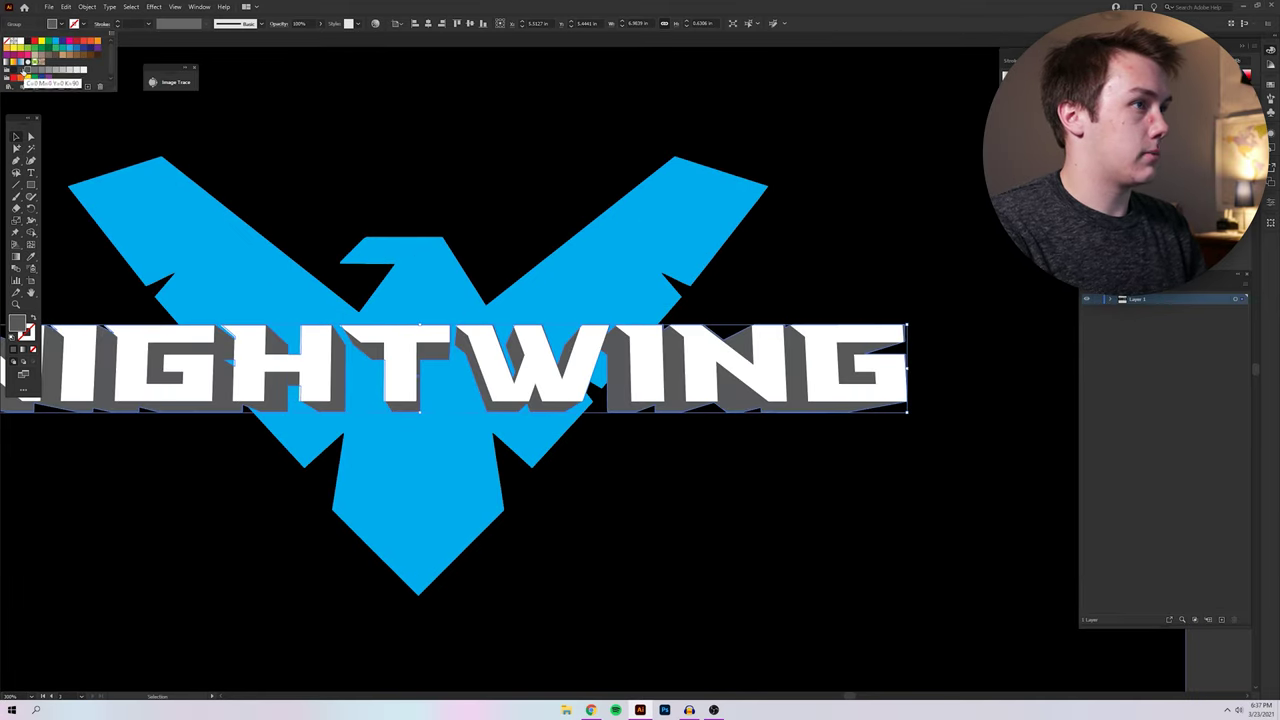
click(16, 70)
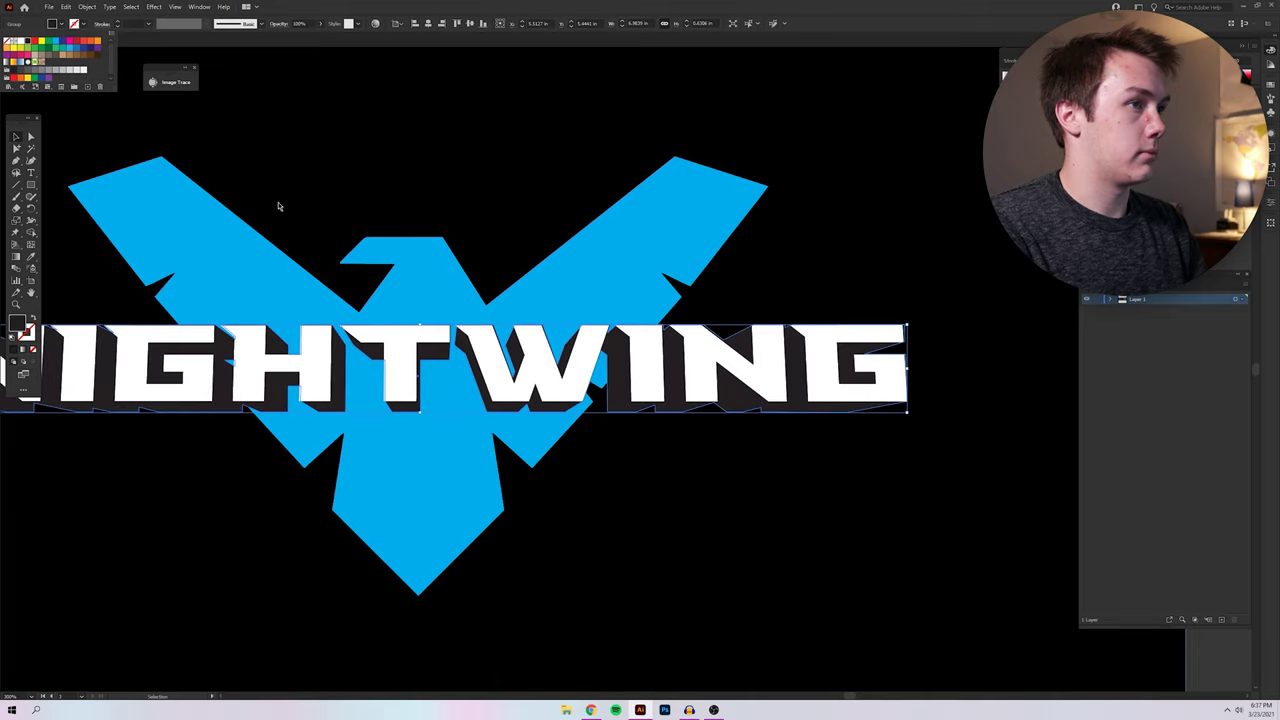
key(Escape)
key(ctrl+0)
click(946, 391)
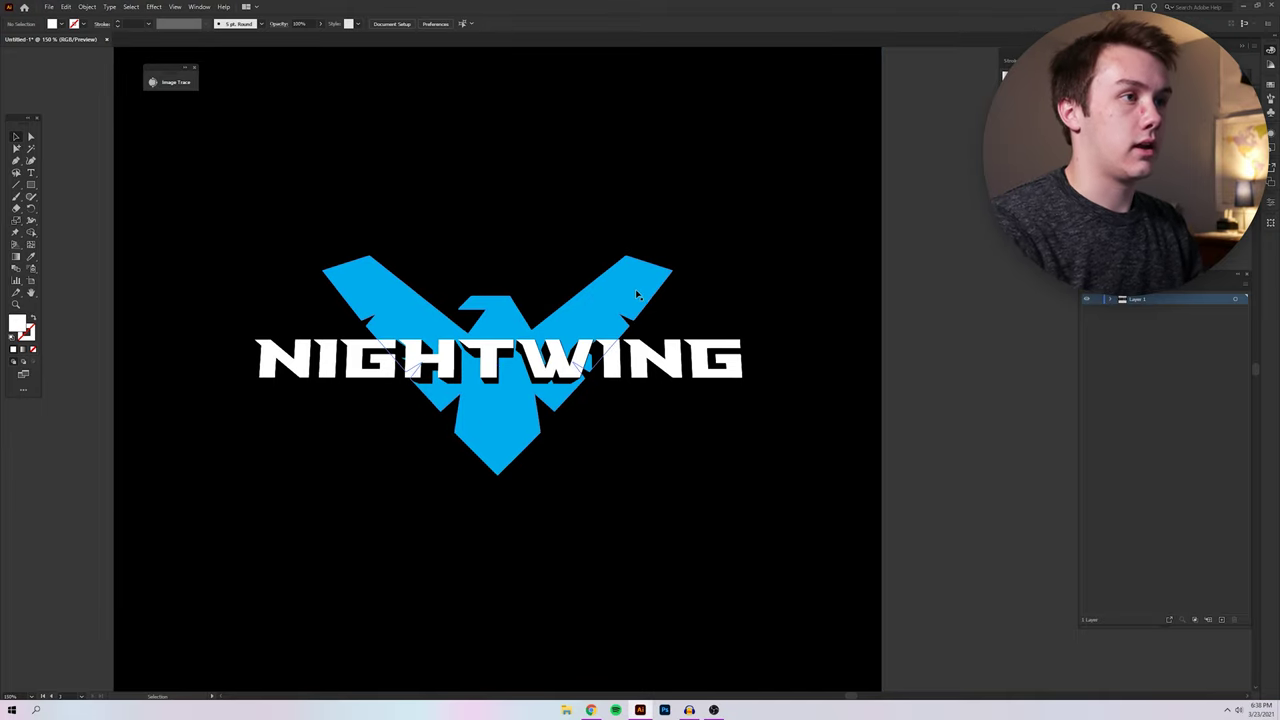
Select the blue bird emblem and open 3D Extrude & Bevel for it
click(594, 314)
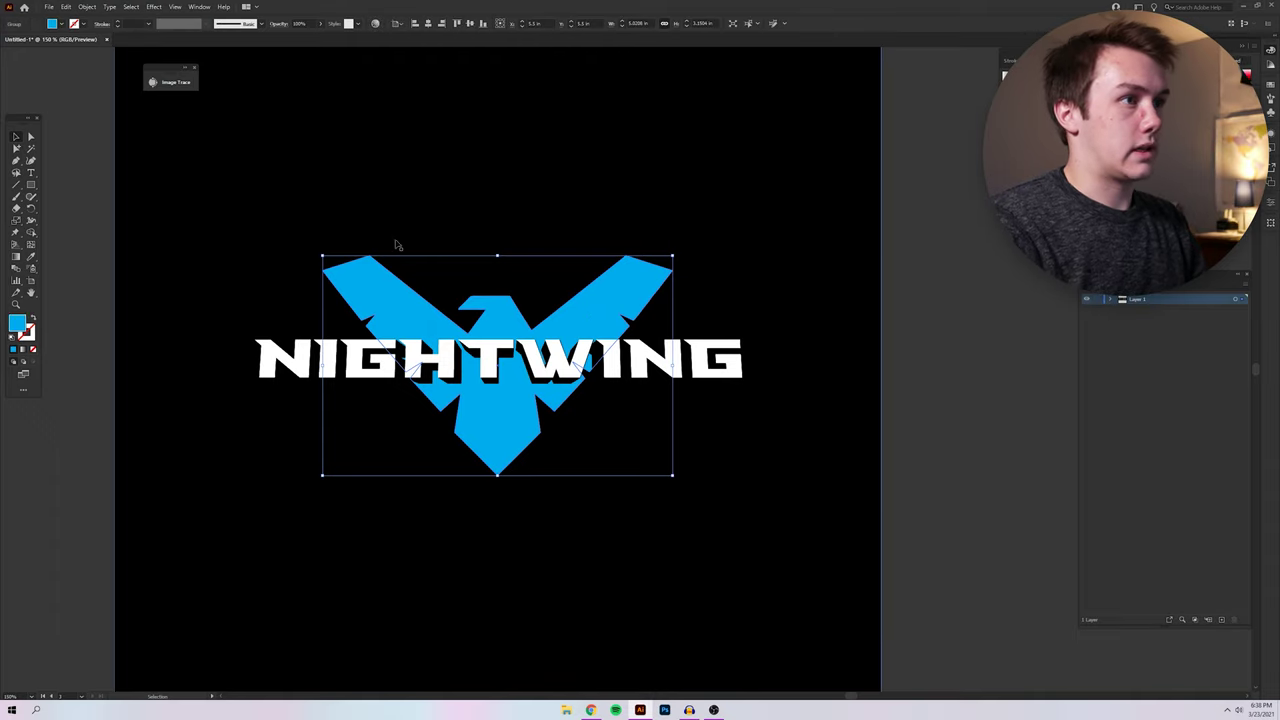
click(154, 8)
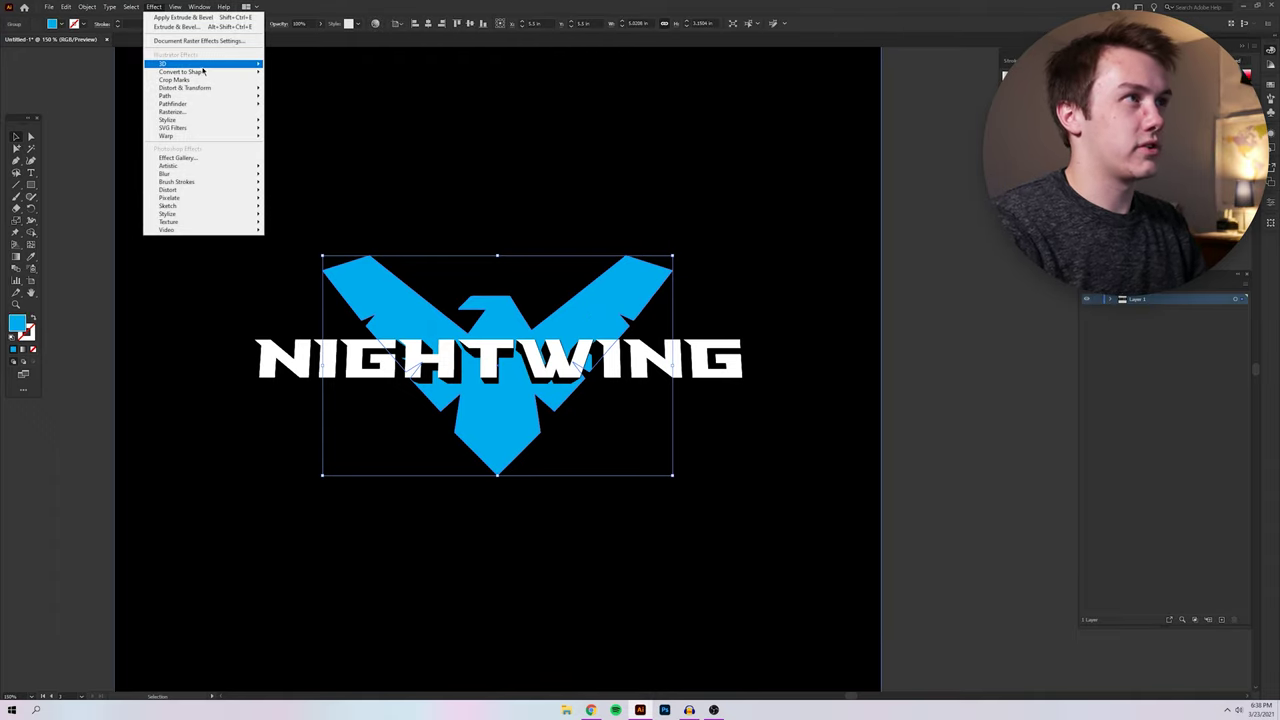
mouse_move(204, 66)
click(290, 66)
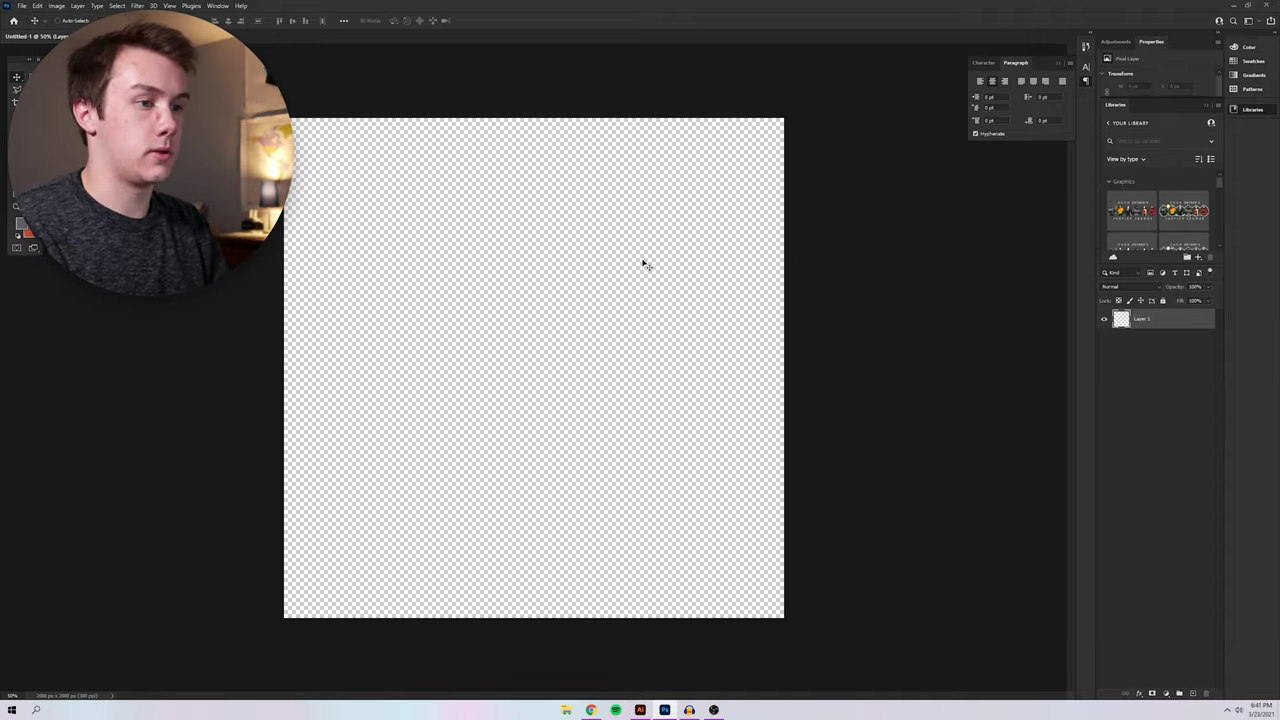
Select only the blue bird emblem in Illustrator and paste it into Photoshop as a smart object
click(641, 710)
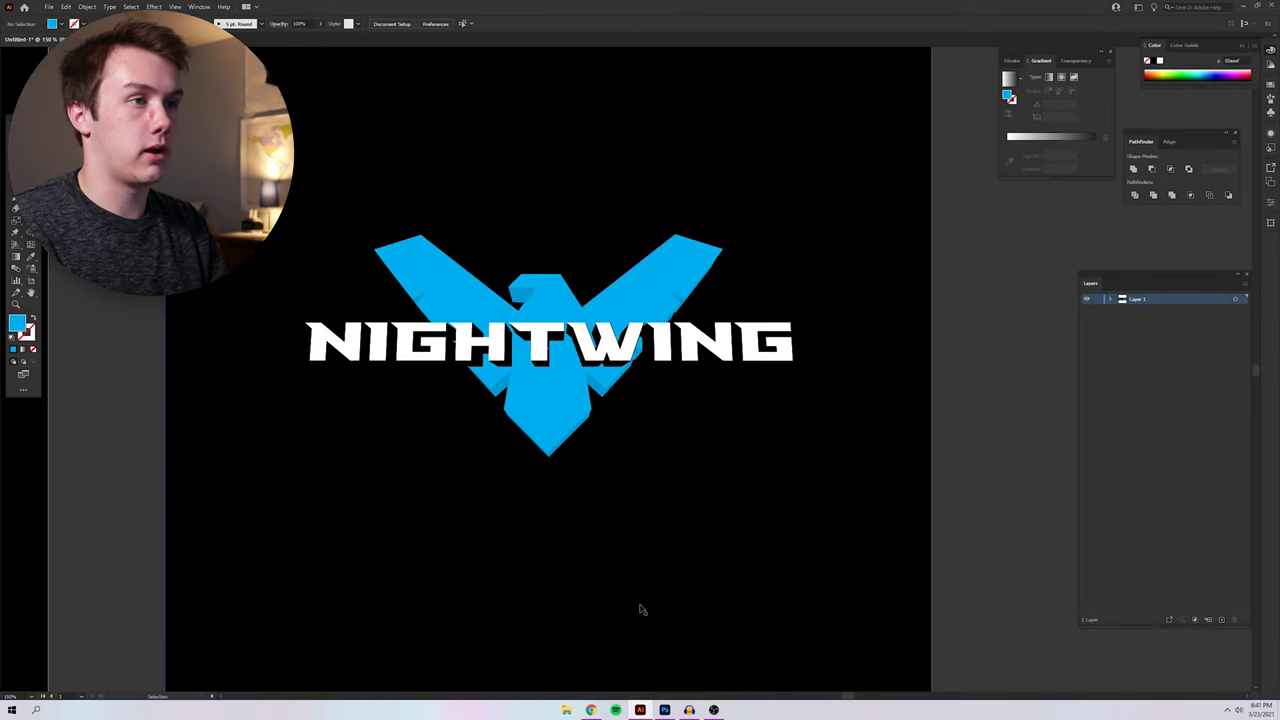
drag(909, 543, 349, 263)
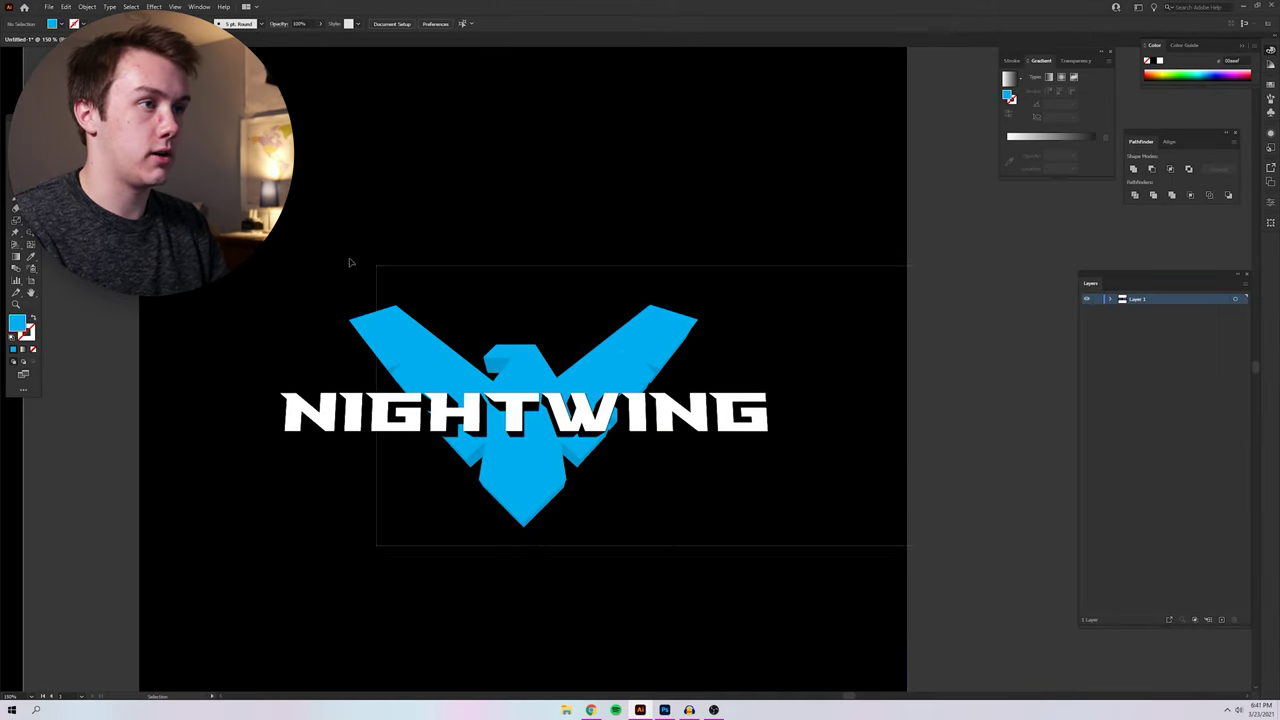
scroll(745, 457, up, 1)
scroll(734, 449, left, 1)
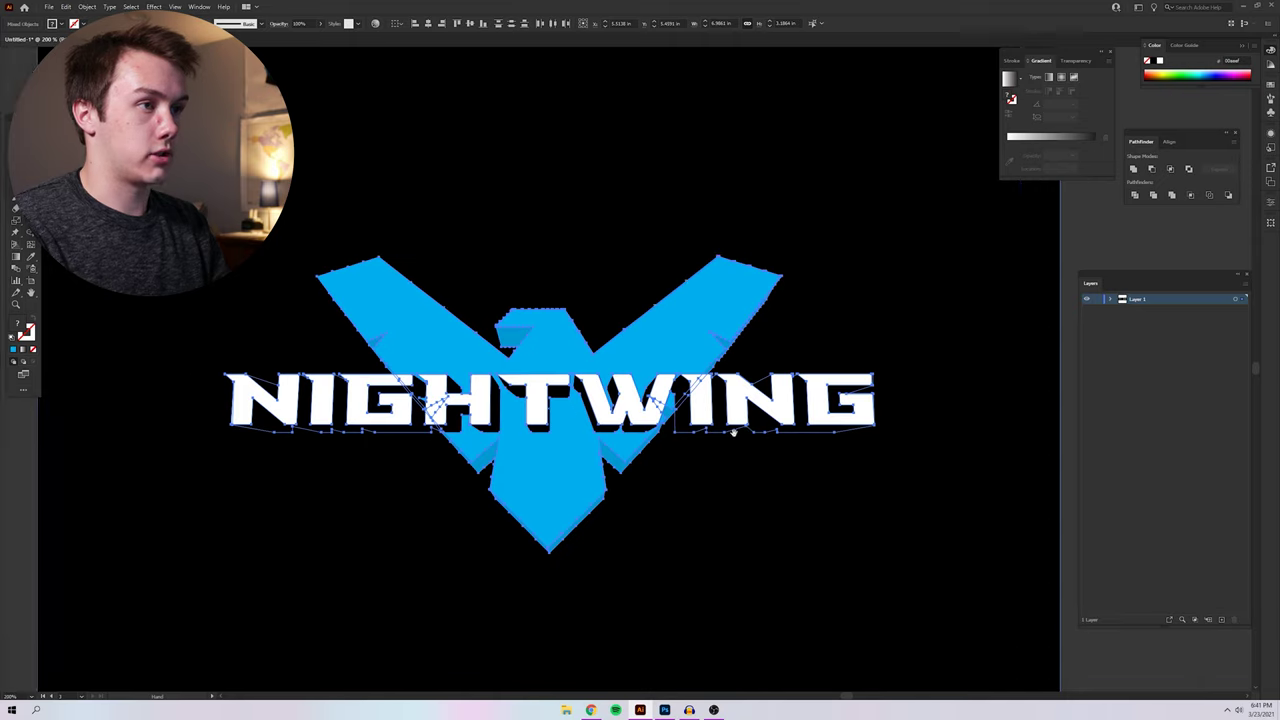
click(810, 440)
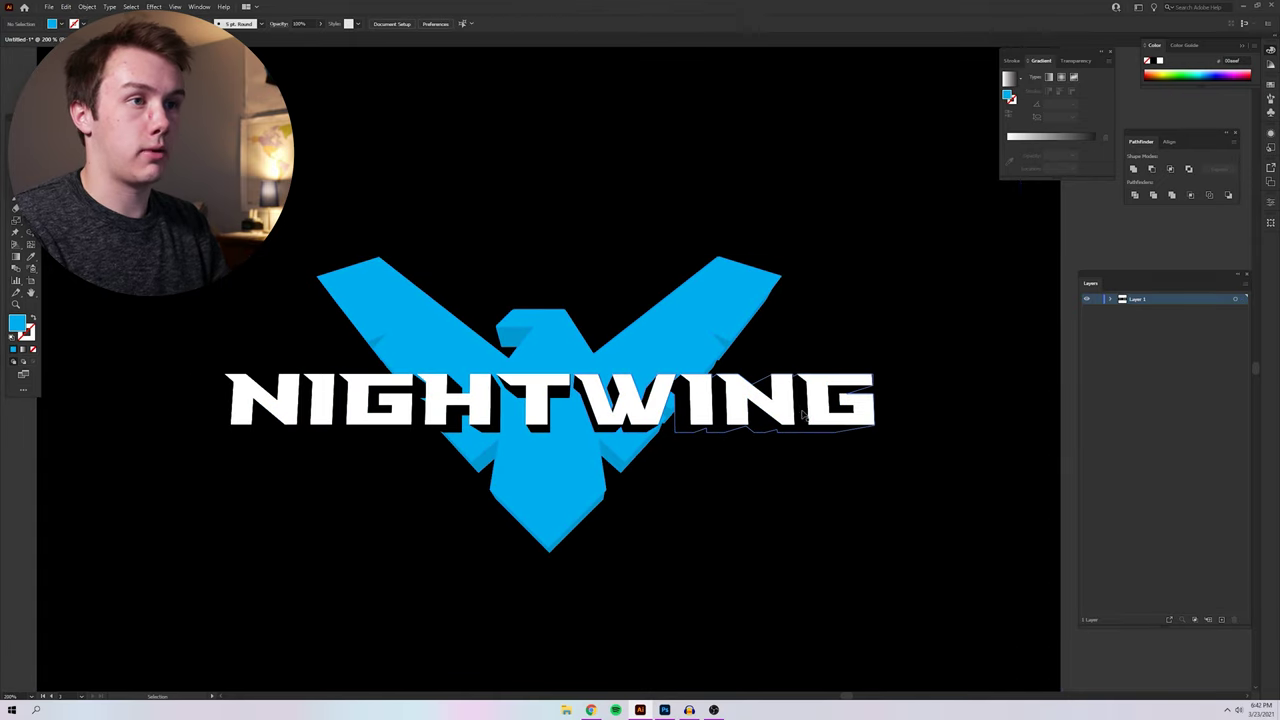
click(814, 400)
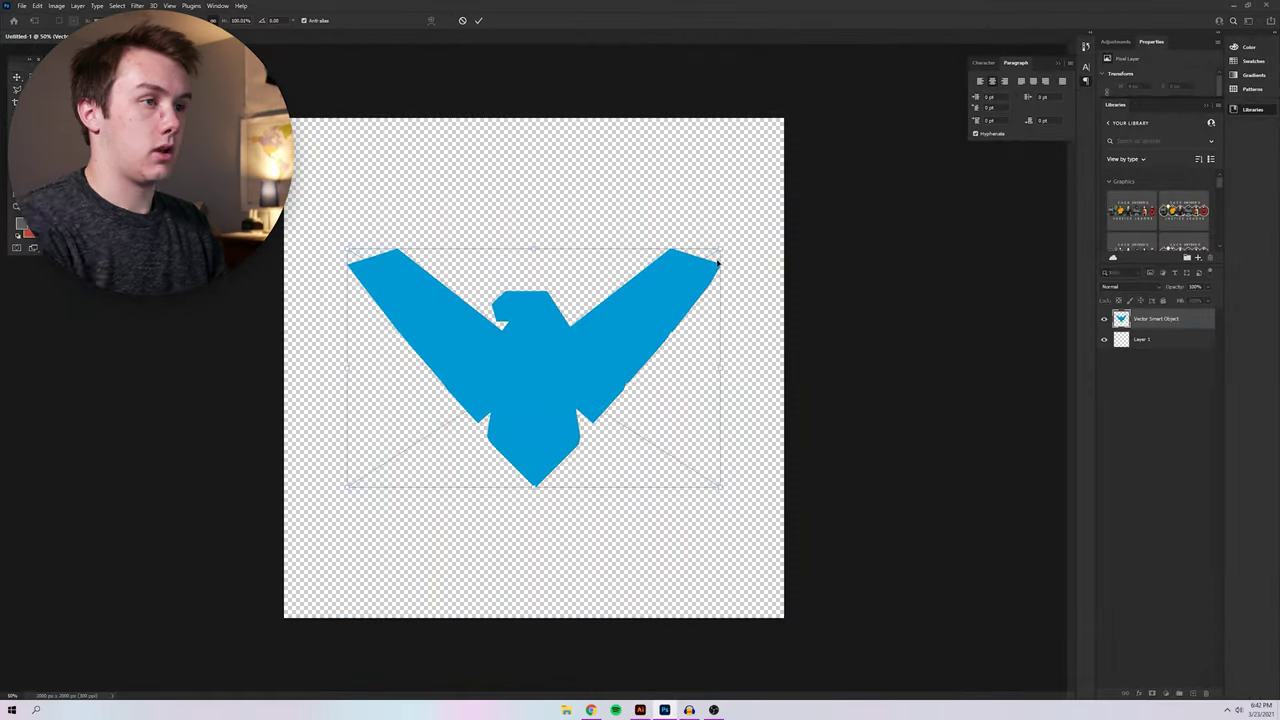
key(ctrl+v)
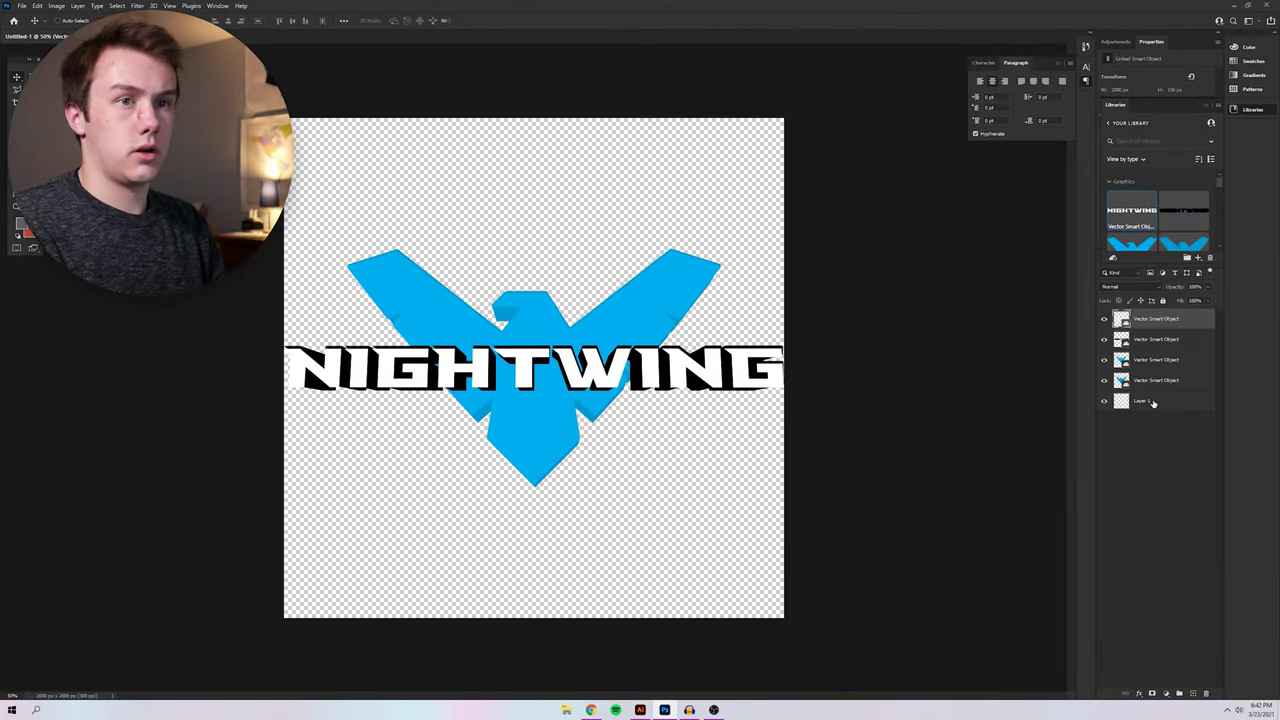
Fill the empty bottom layer, Layer 1, with solid black
click(1141, 400)
key(i)
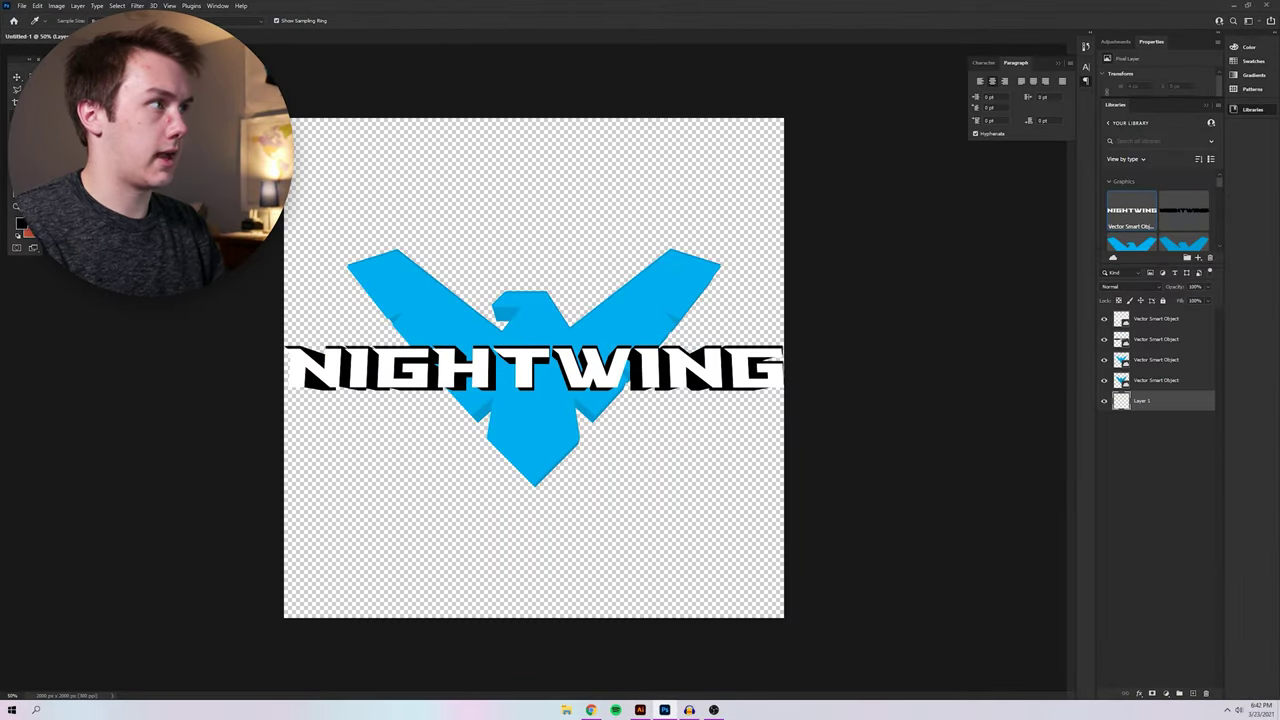
key(alt+BackSpace)
key(v)
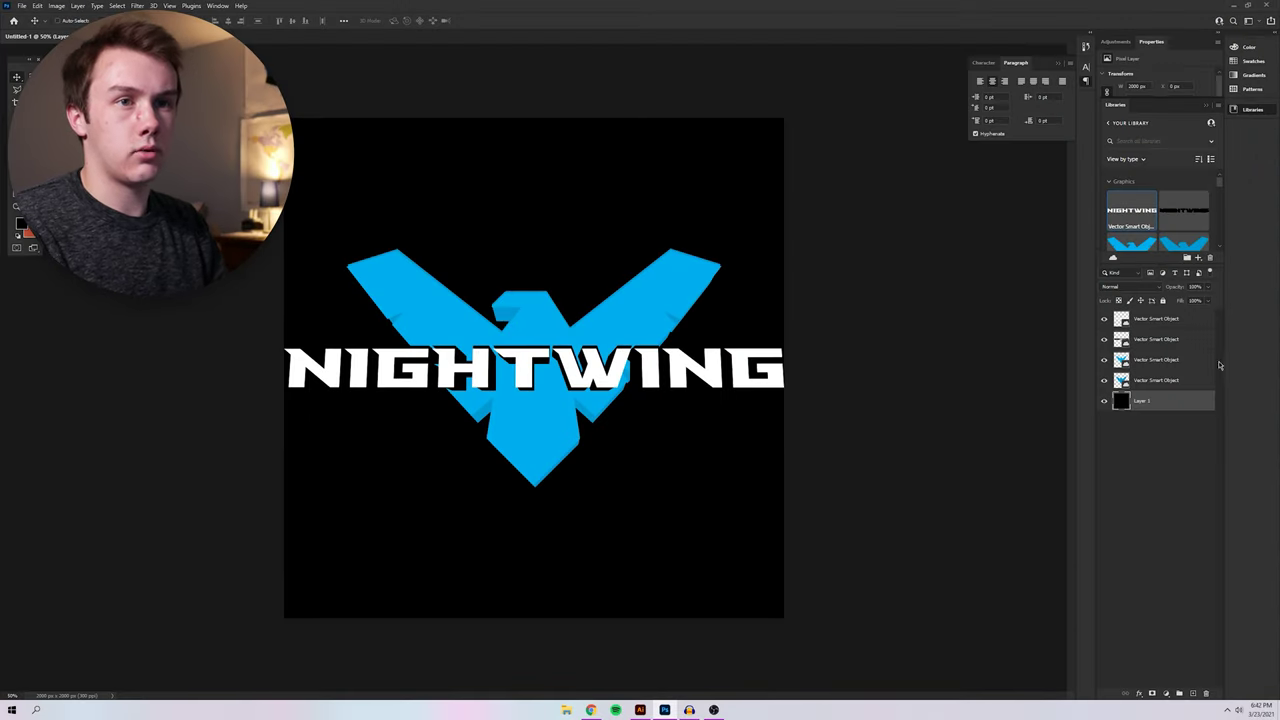
click(1165, 362)
scroll(914, 286, up, 3)
scroll(808, 263, down, 2)
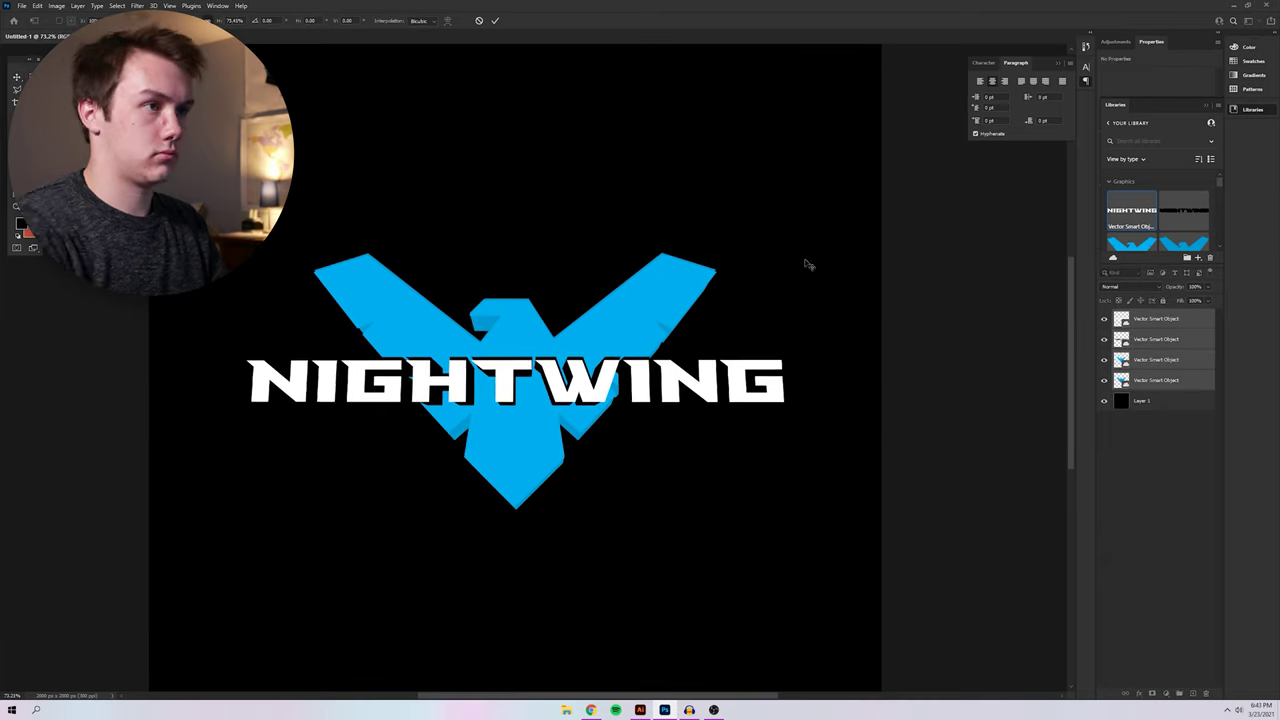
scroll(530, 353, up, 4)
scroll(530, 353, down, 3)
scroll(899, 346, down, 2)
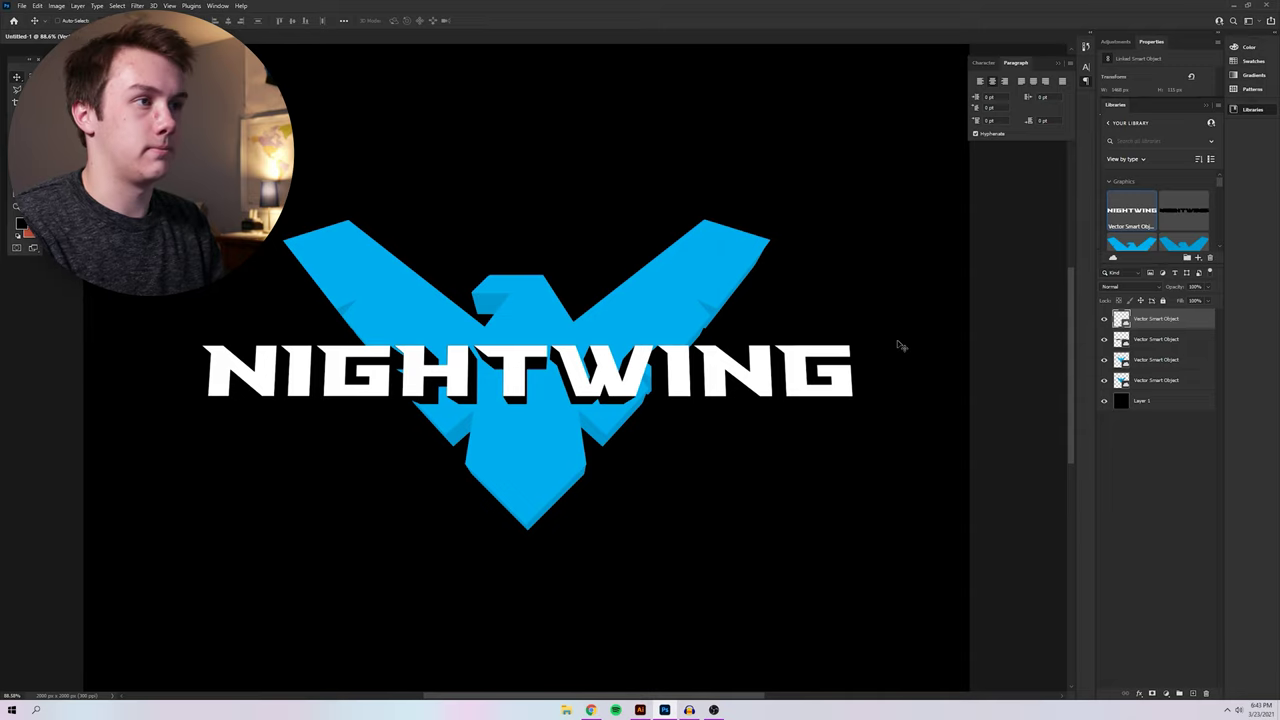
scroll(395, 352, up, 5)
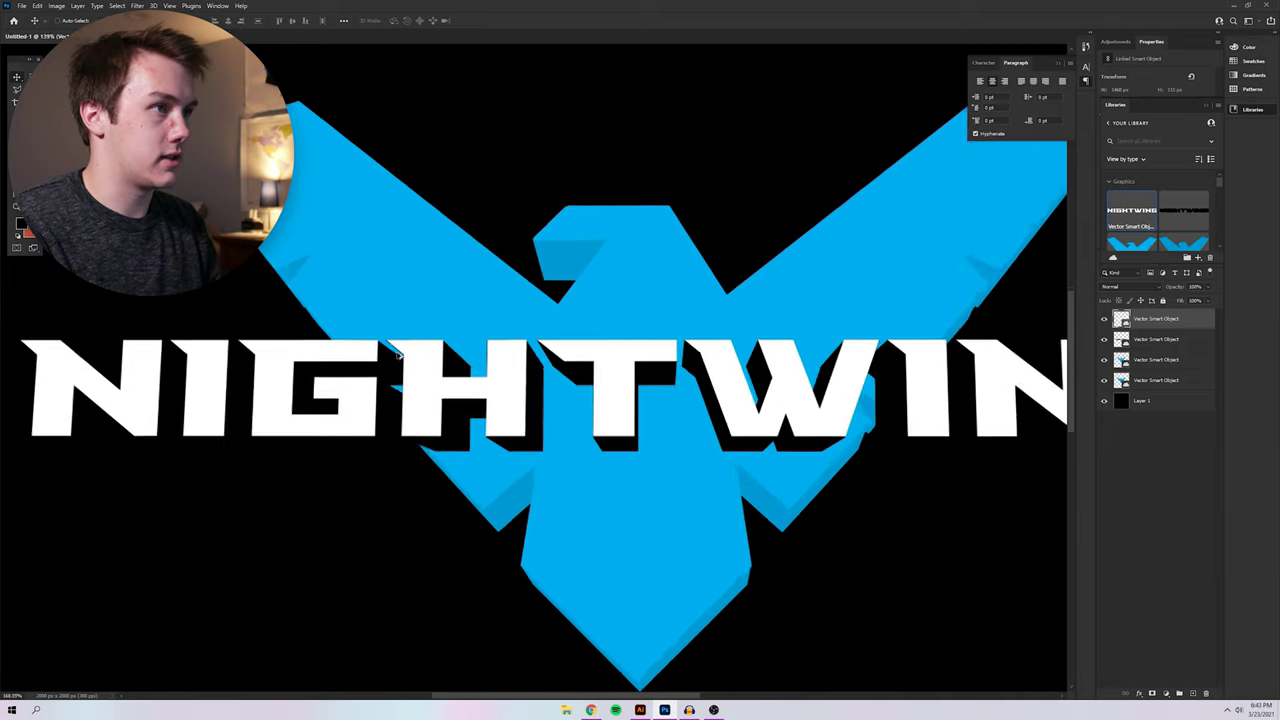
scroll(541, 387, down, 5)
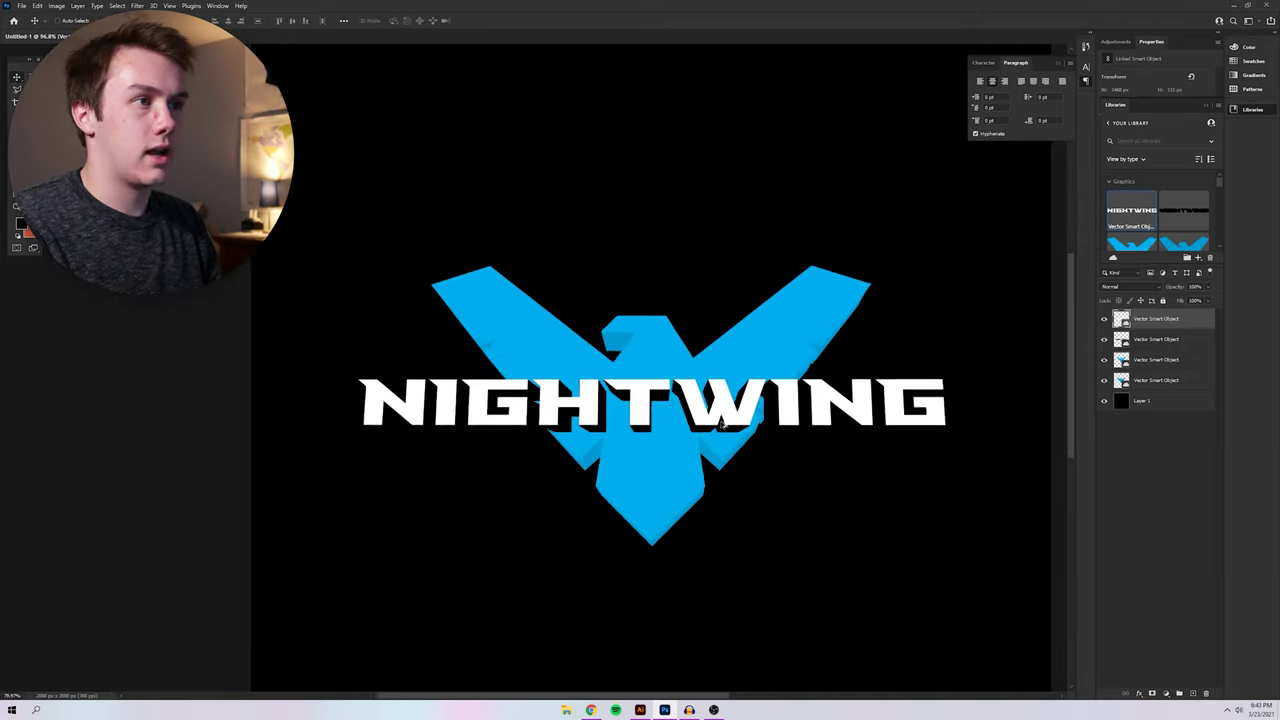
scroll(855, 428, up, 2)
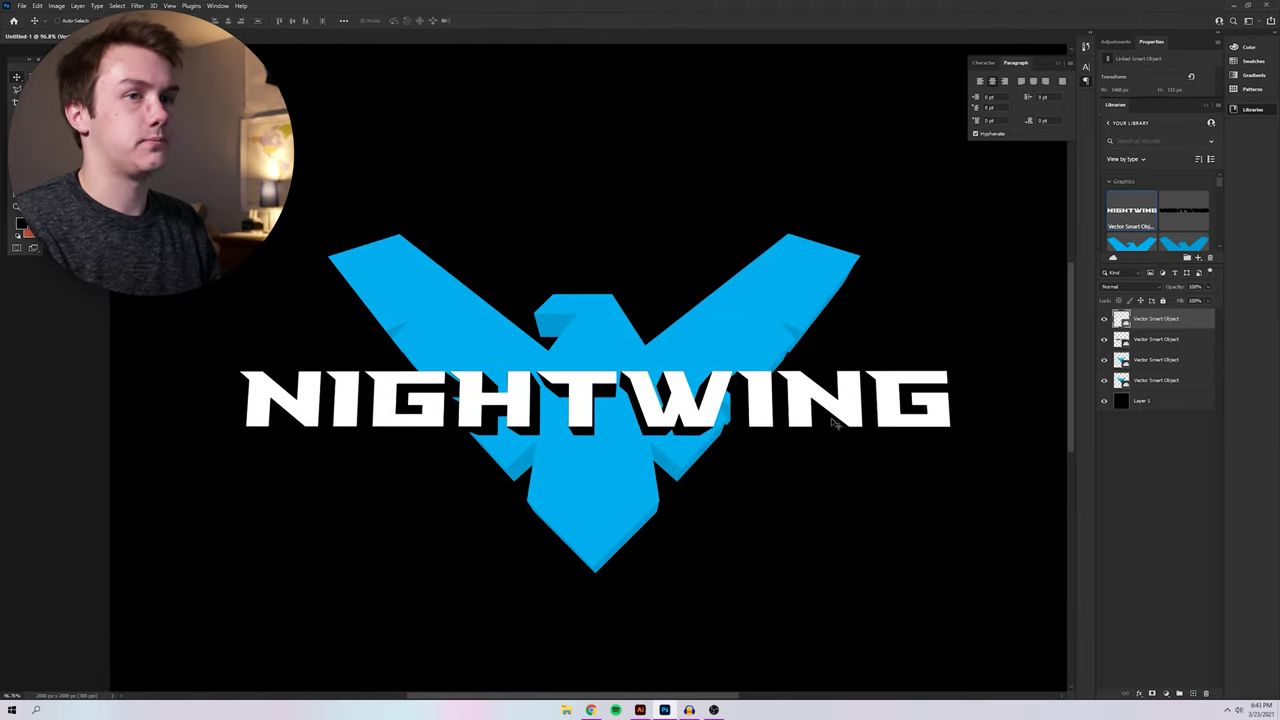
click(1163, 382)
Give the emblem's fourth, depth layer a dark blue #00374B Color Overlay
right_click(1163, 382)
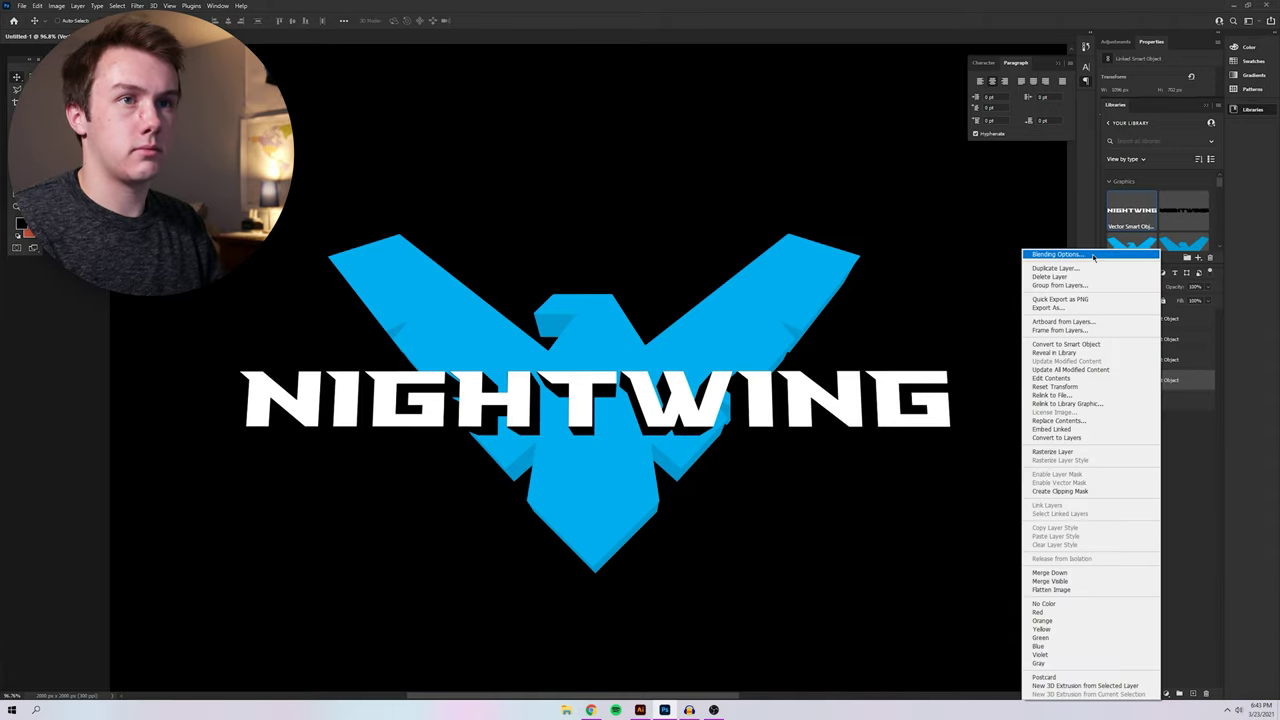
click(906, 294)
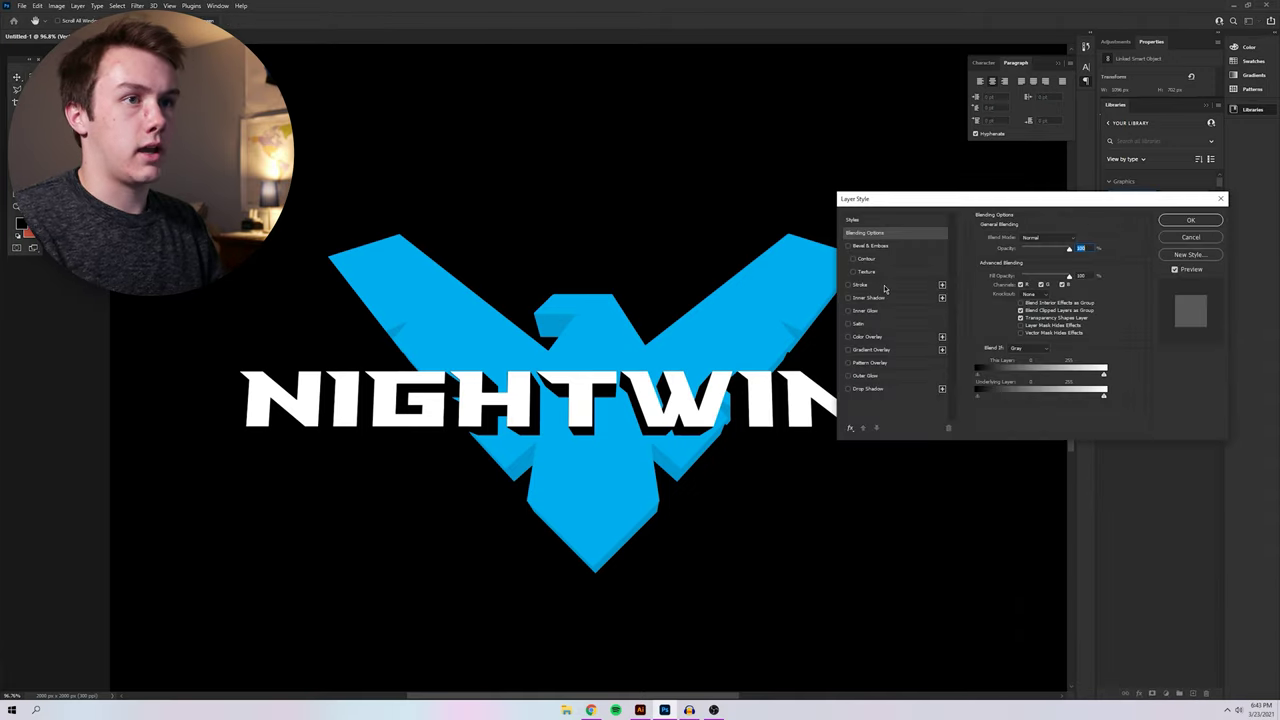
click(867, 338)
click(1078, 246)
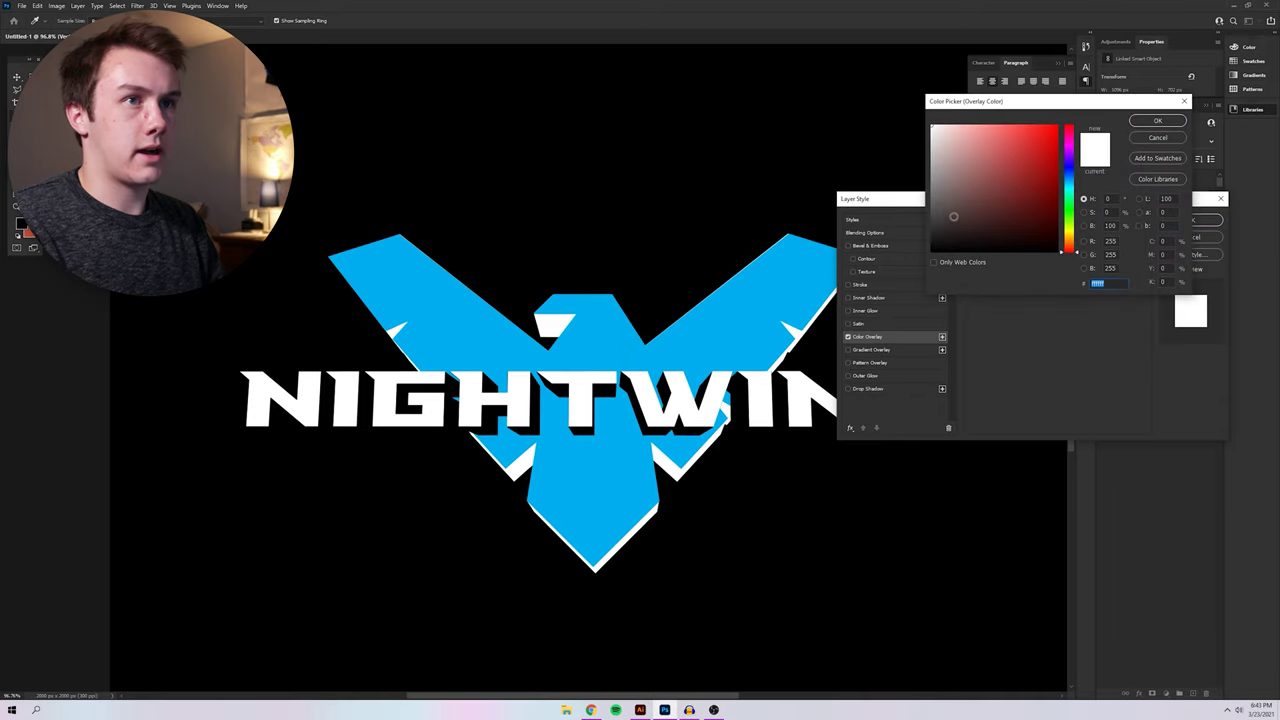
click(717, 313)
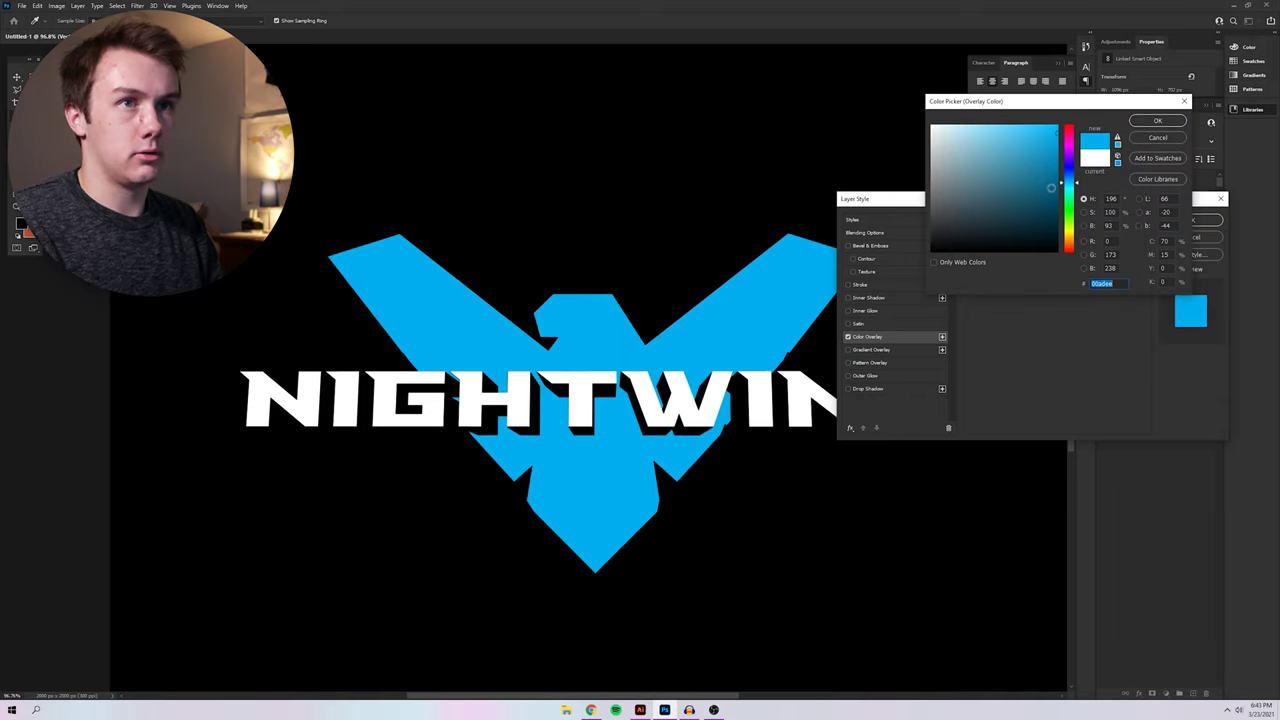
drag(1051, 187, 1059, 231)
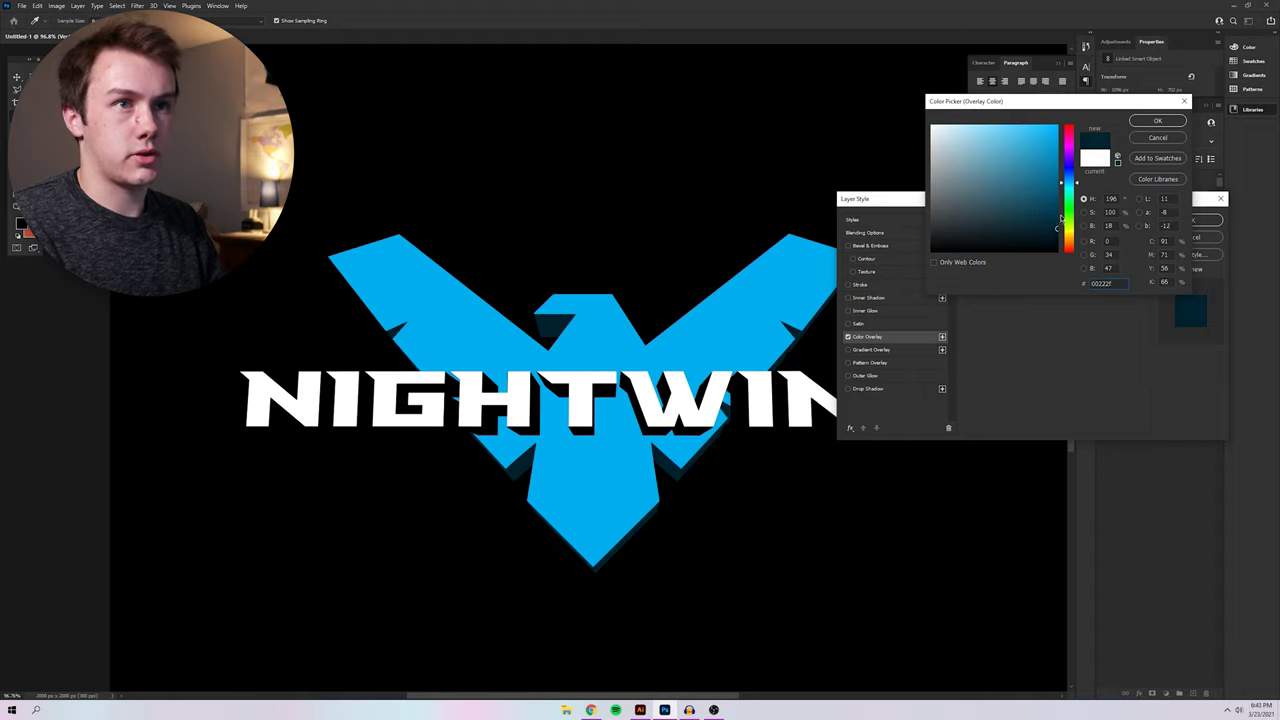
drag(1057, 216, 1057, 212)
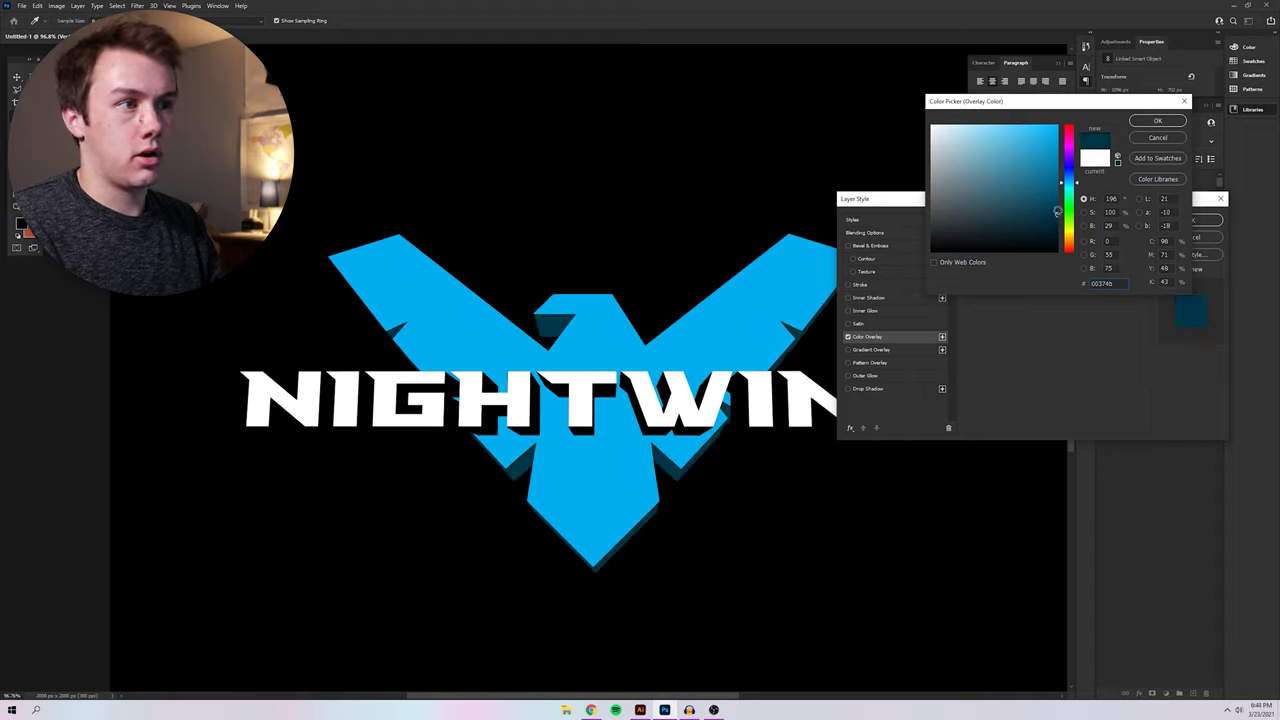
click(1157, 120)
click(1190, 220)
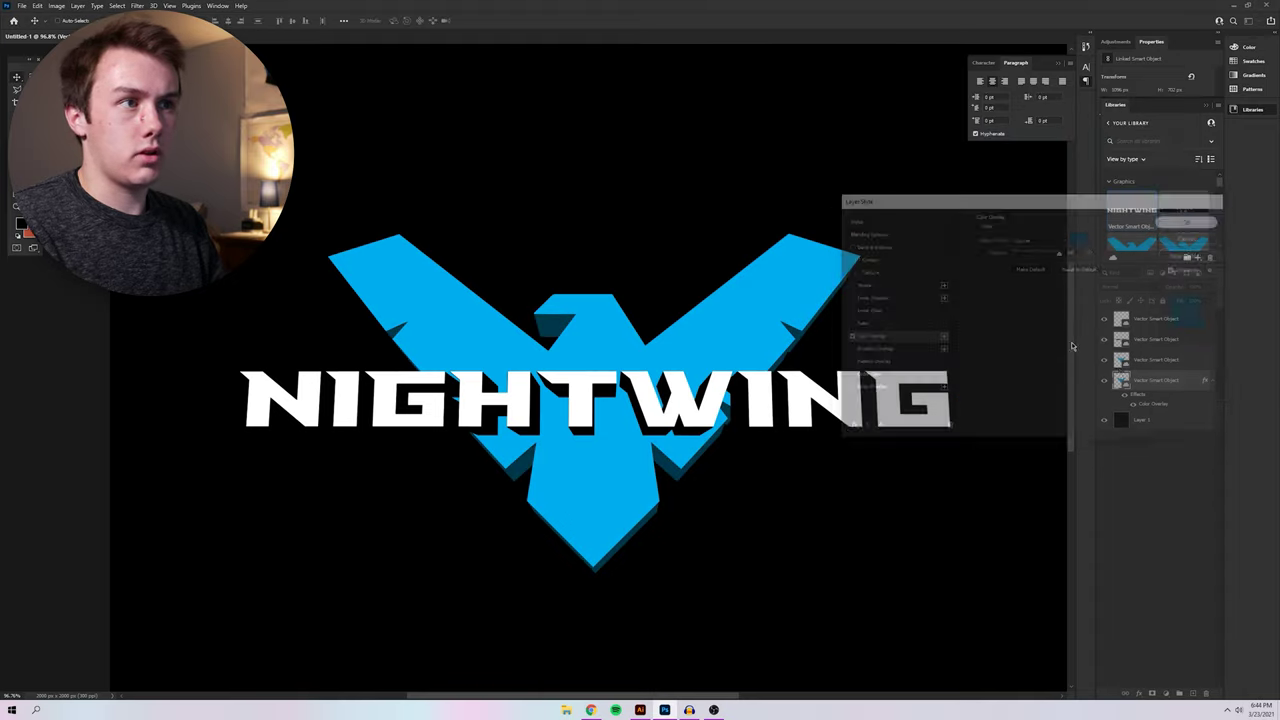
click(1163, 358)
Add a drop shadow with reduced opacity to the third logo layer
right_click(1158, 365)
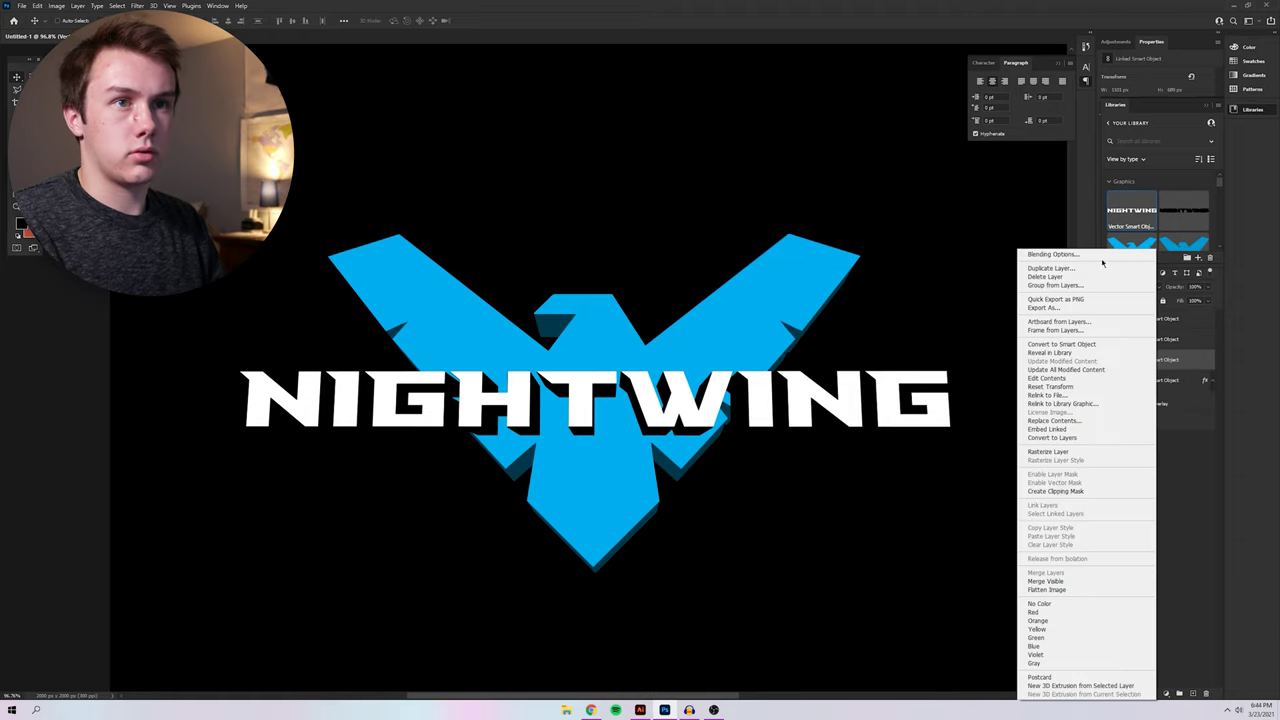
click(997, 274)
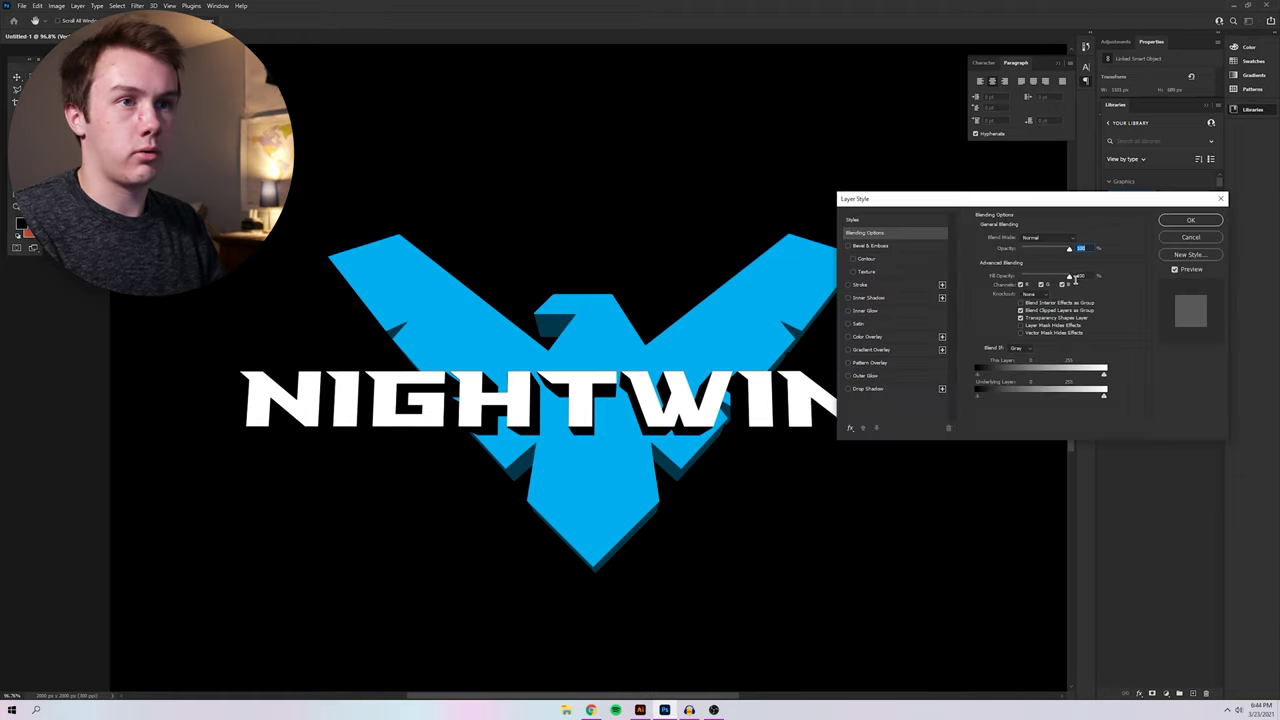
click(884, 391)
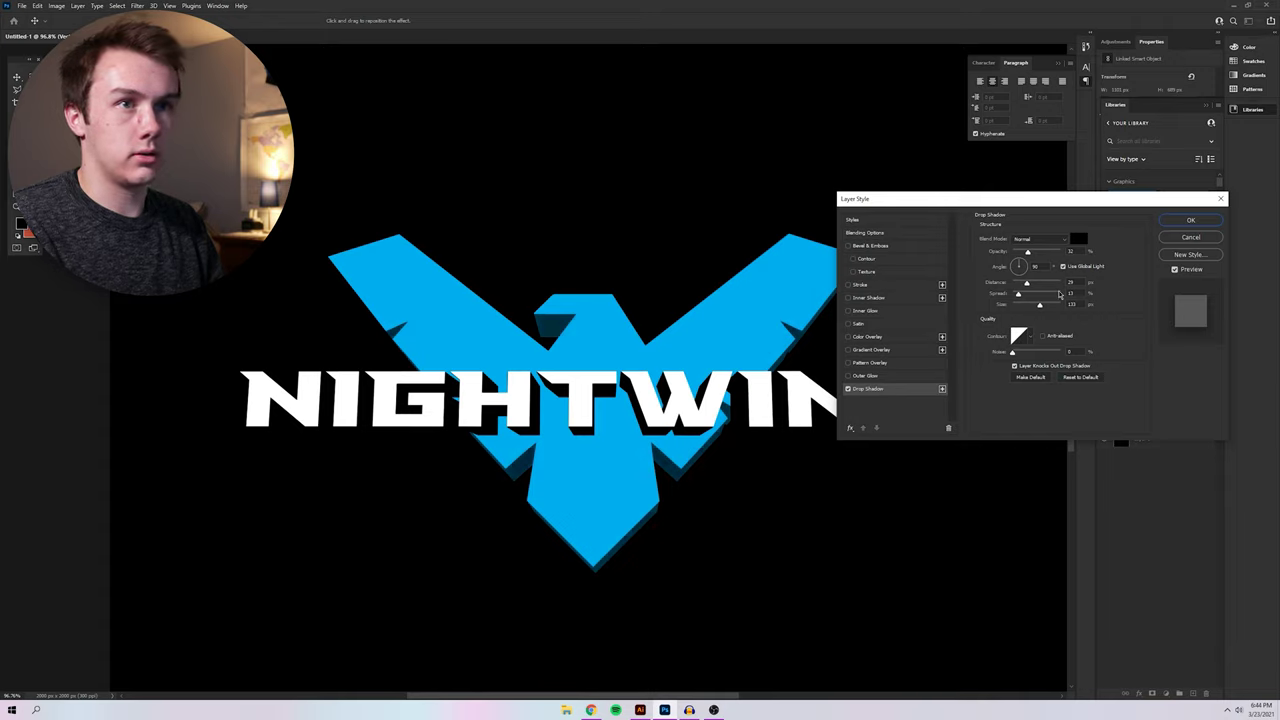
drag(1021, 253, 1017, 253)
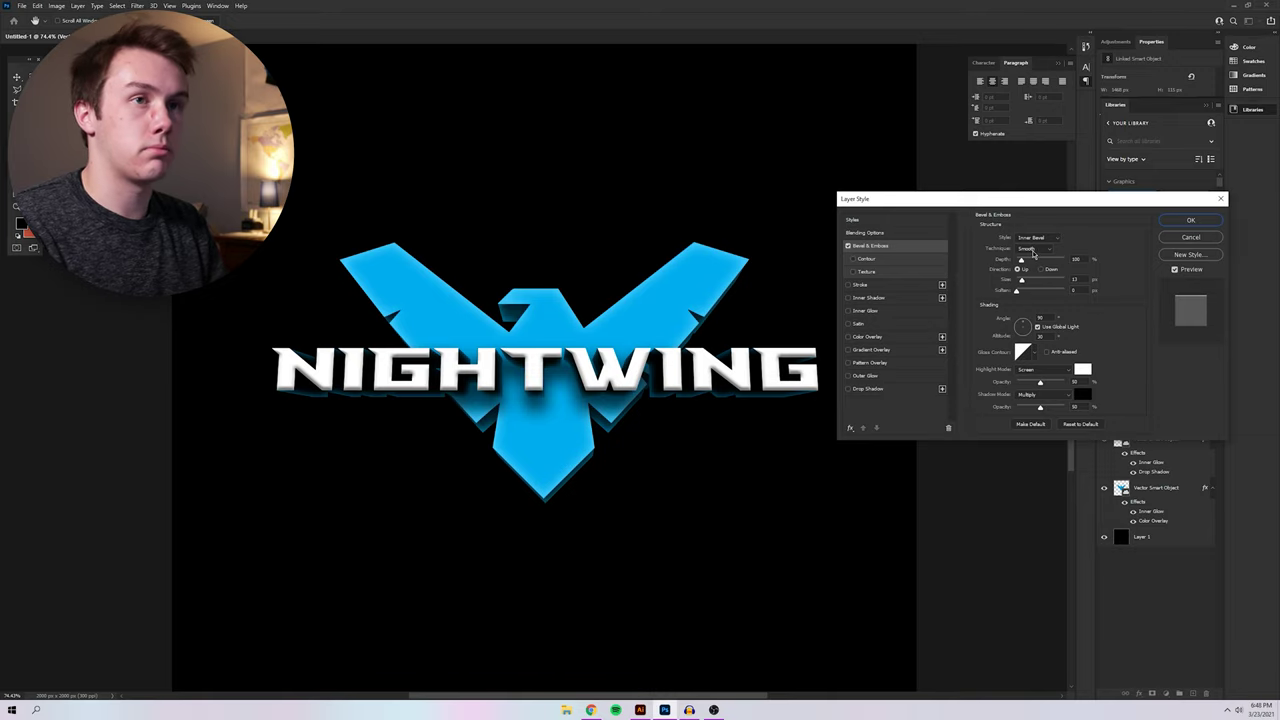
Set the lettering bevel to Chisel Hard with greater depth and a light blue highlight
click(1032, 250)
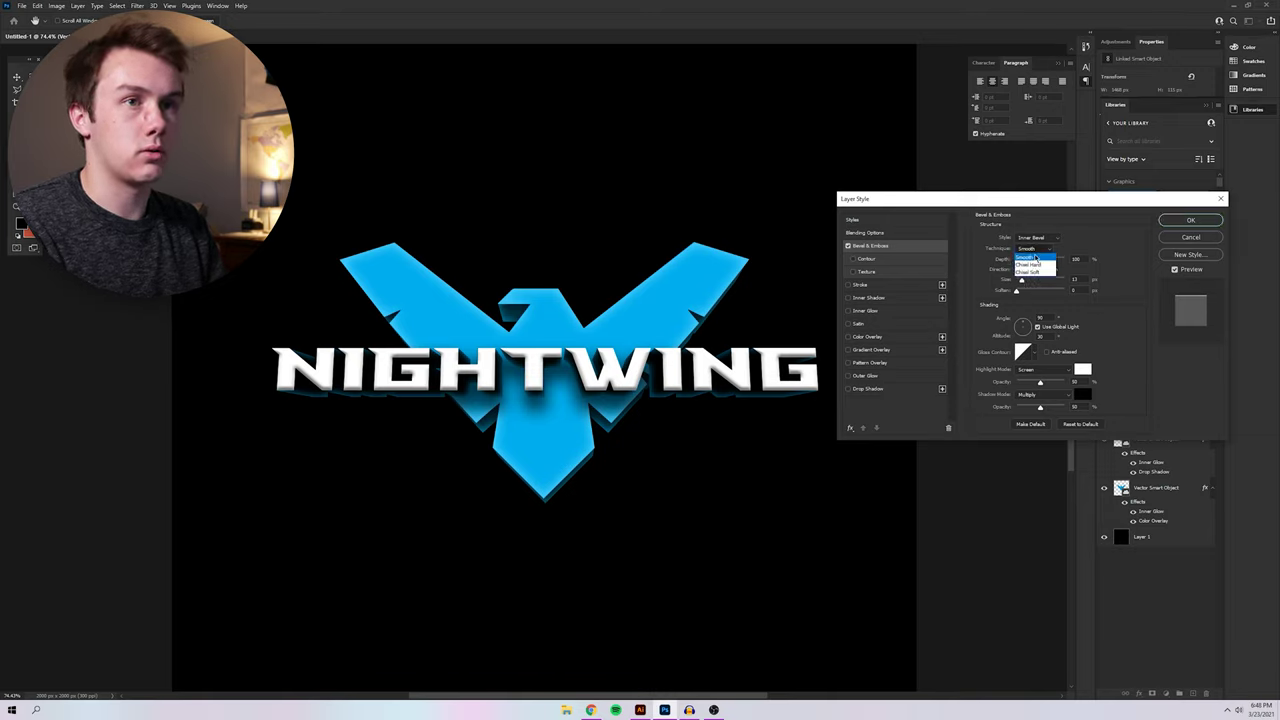
click(1040, 264)
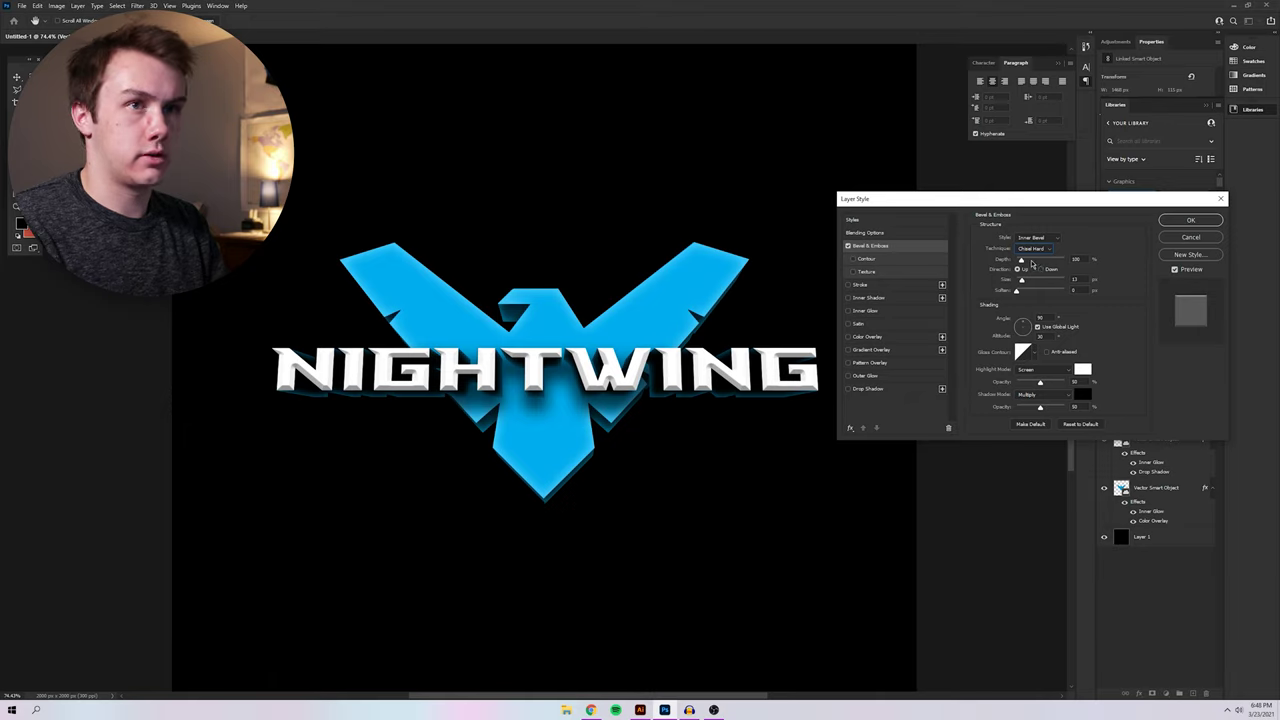
mouse_move(1023, 264)
mouse_down()
mouse_move(1034, 262)
mouse_move(1022, 284)
mouse_up()
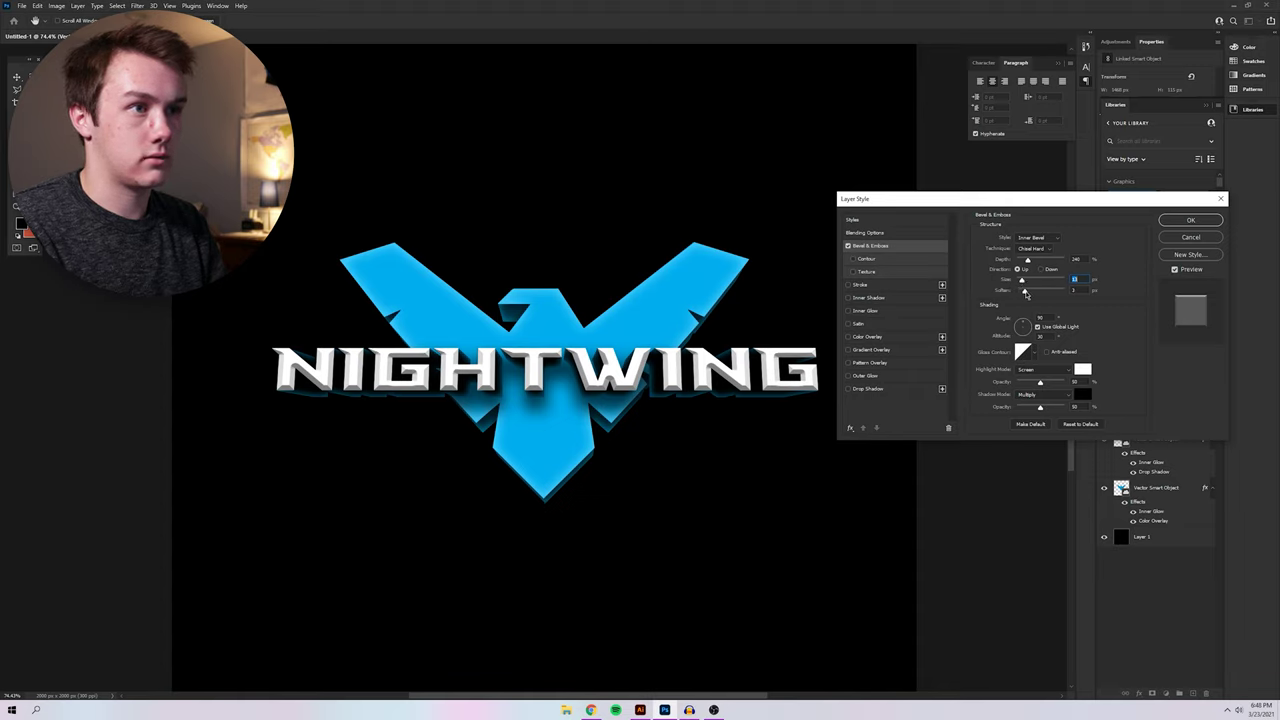
click(1083, 369)
click(1032, 128)
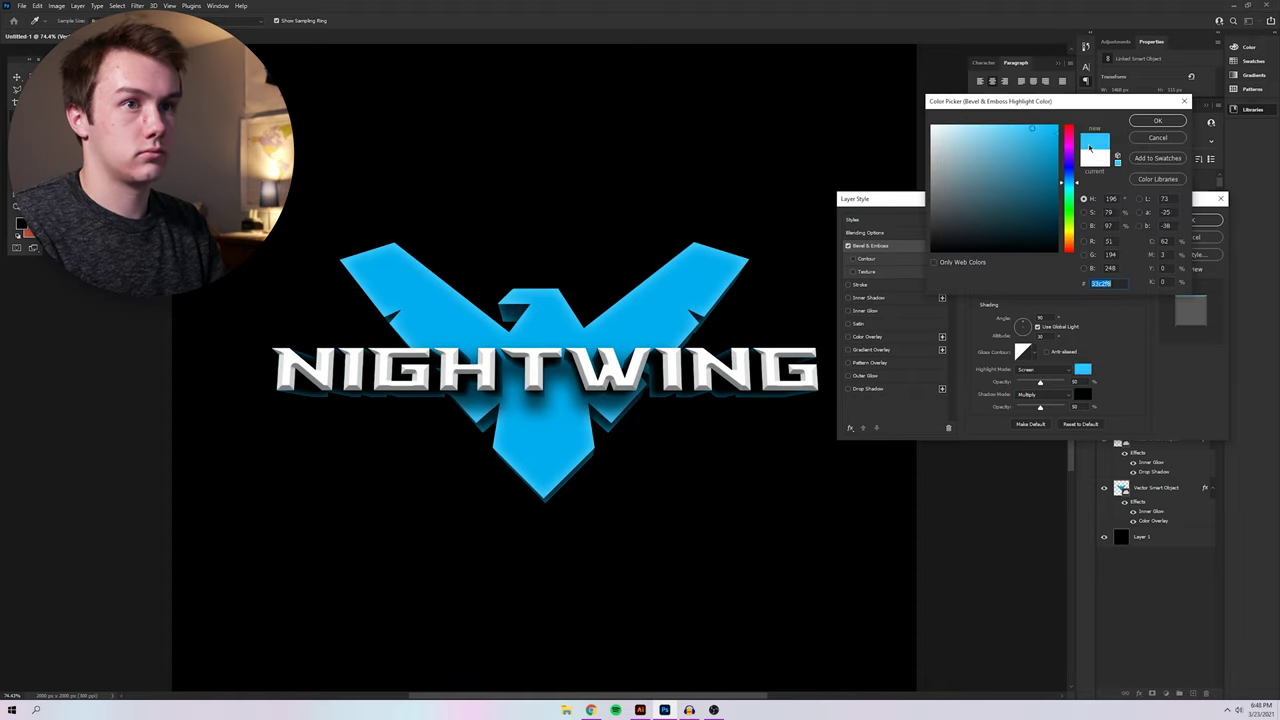
click(1157, 120)
click(1083, 369)
click(1157, 120)
click(1200, 219)
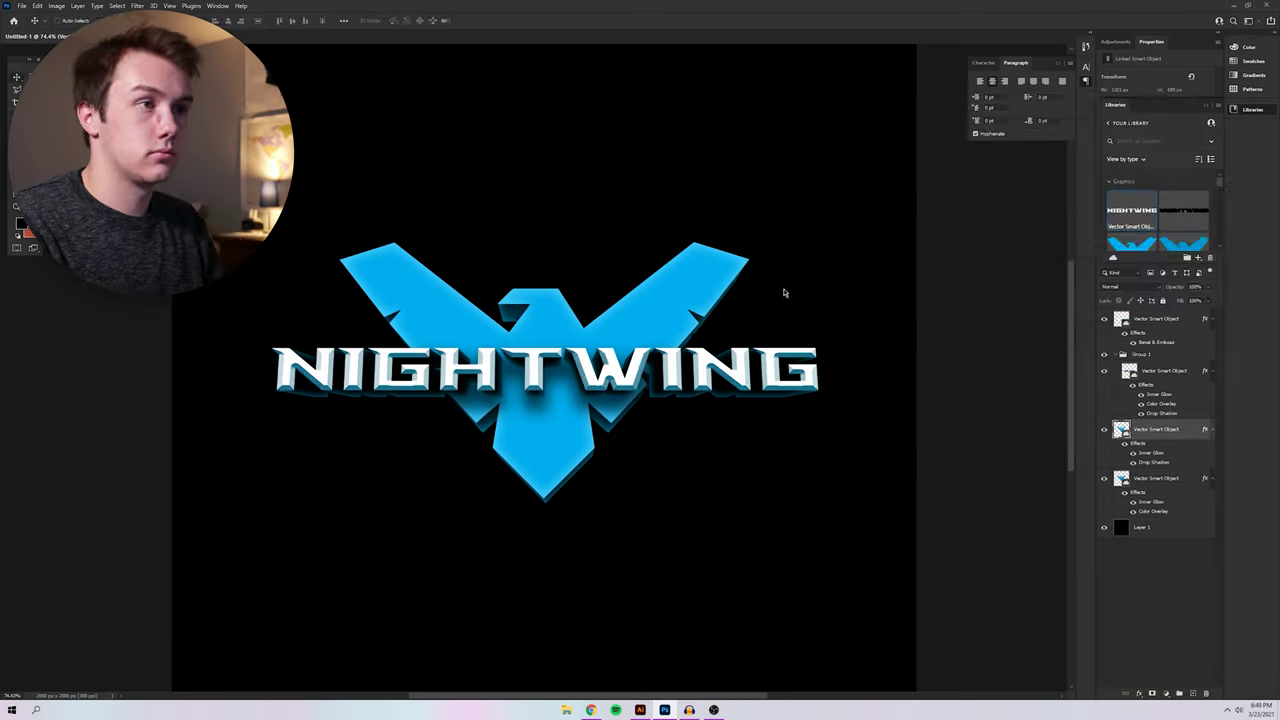
Add Bevel & Emboss to the eagle emblem with Highlight Opacity 100
double_click(1180, 429)
drag(1040, 383, 1101, 383)
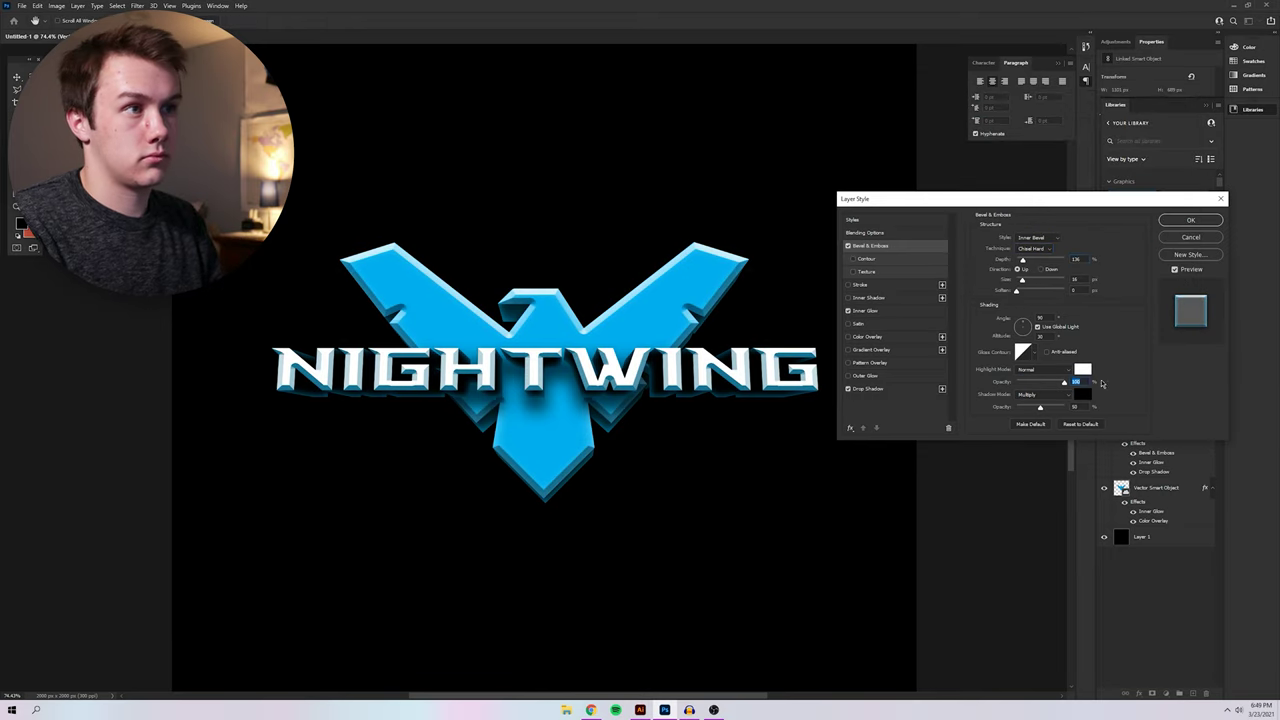
click(1190, 219)
scroll(766, 271, up, 2)
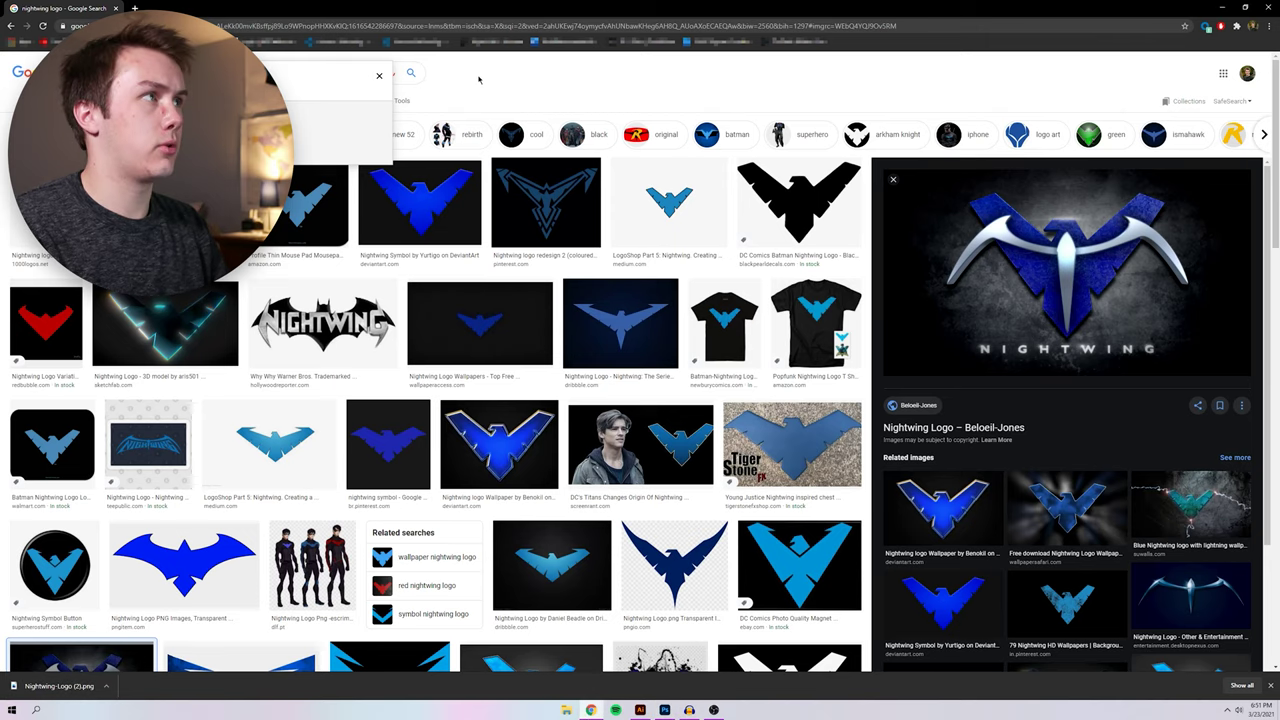
Search Google Images for 'metallic overlay' and copy the brushed metal texture
click(478, 79)
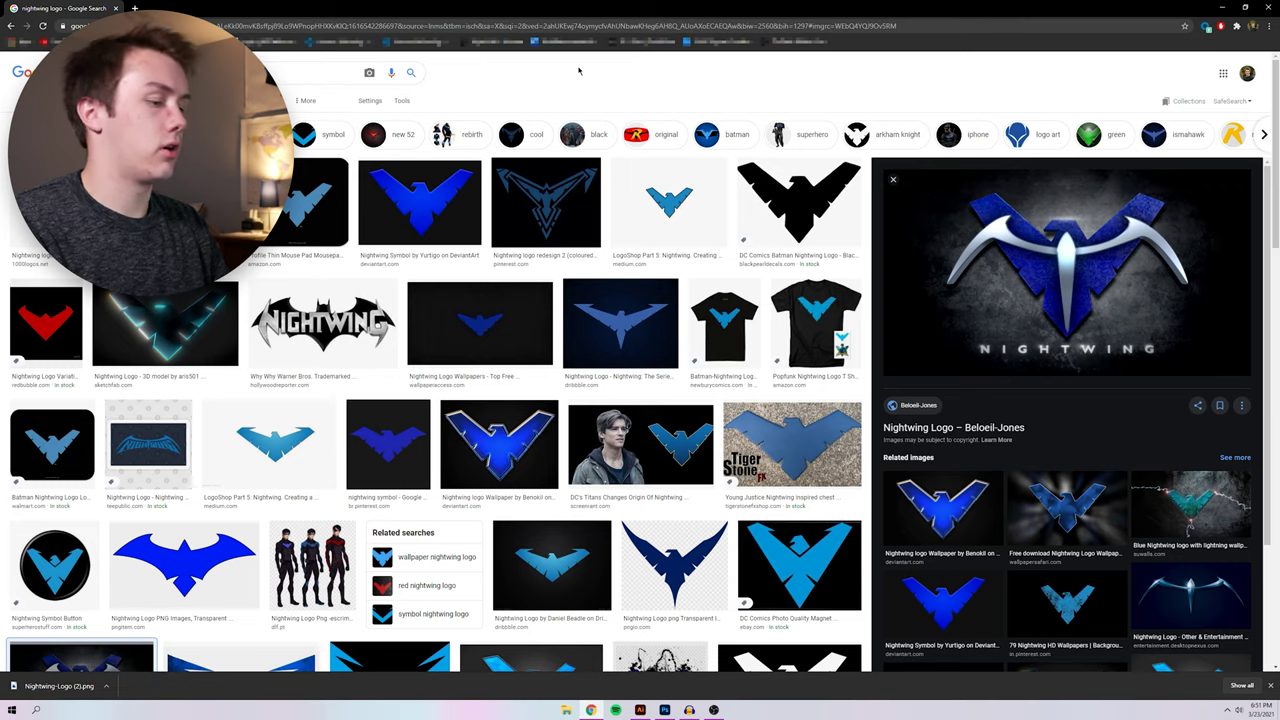
key(/)
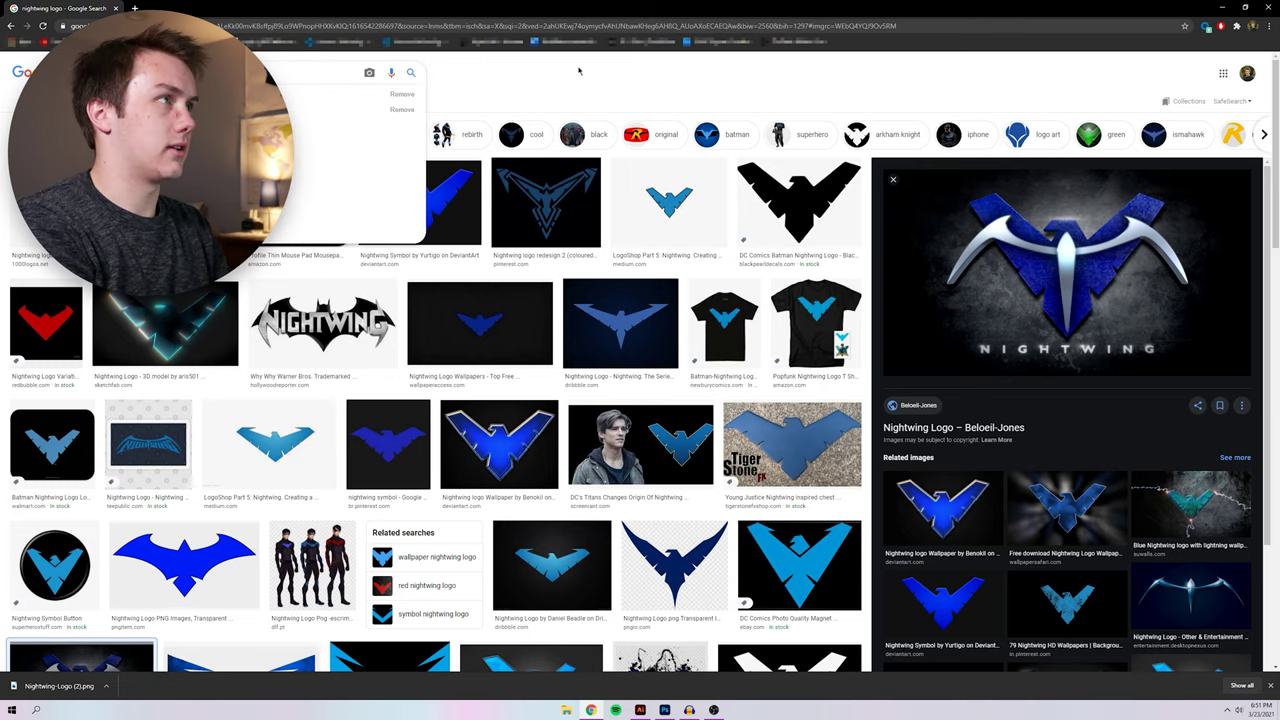
text(metallic overlay)
key(Return)
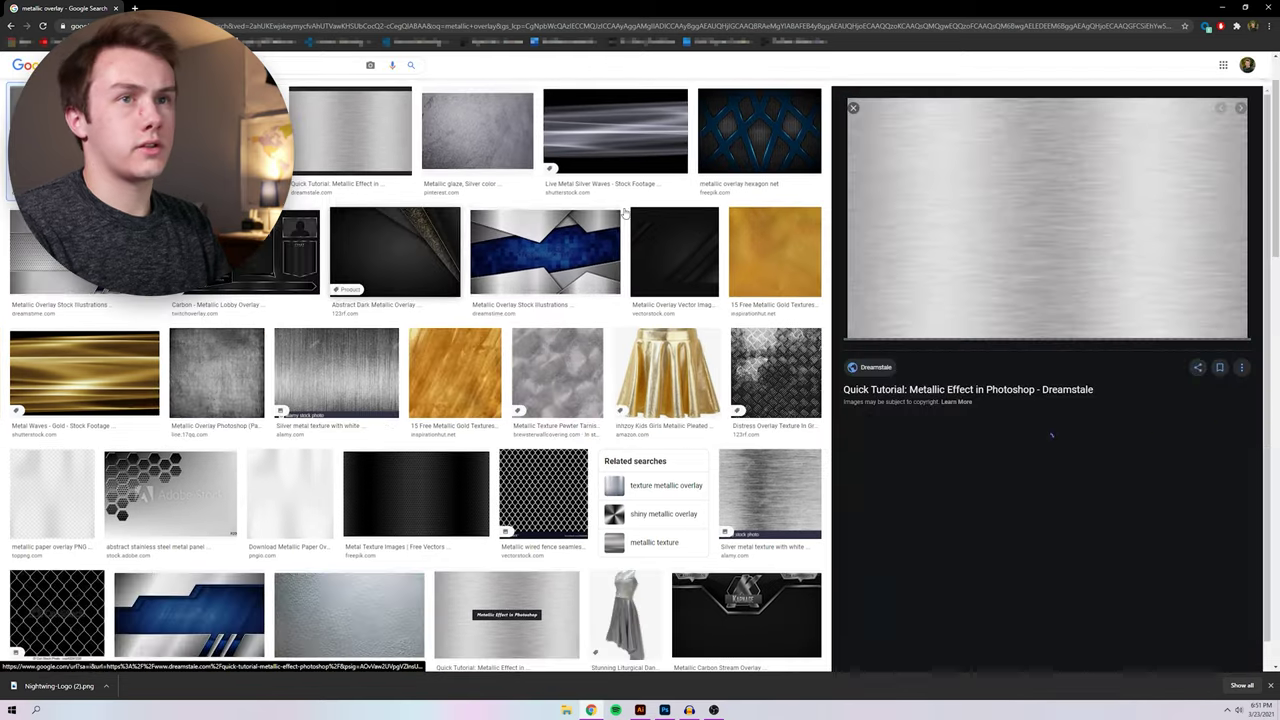
right_click(1057, 230)
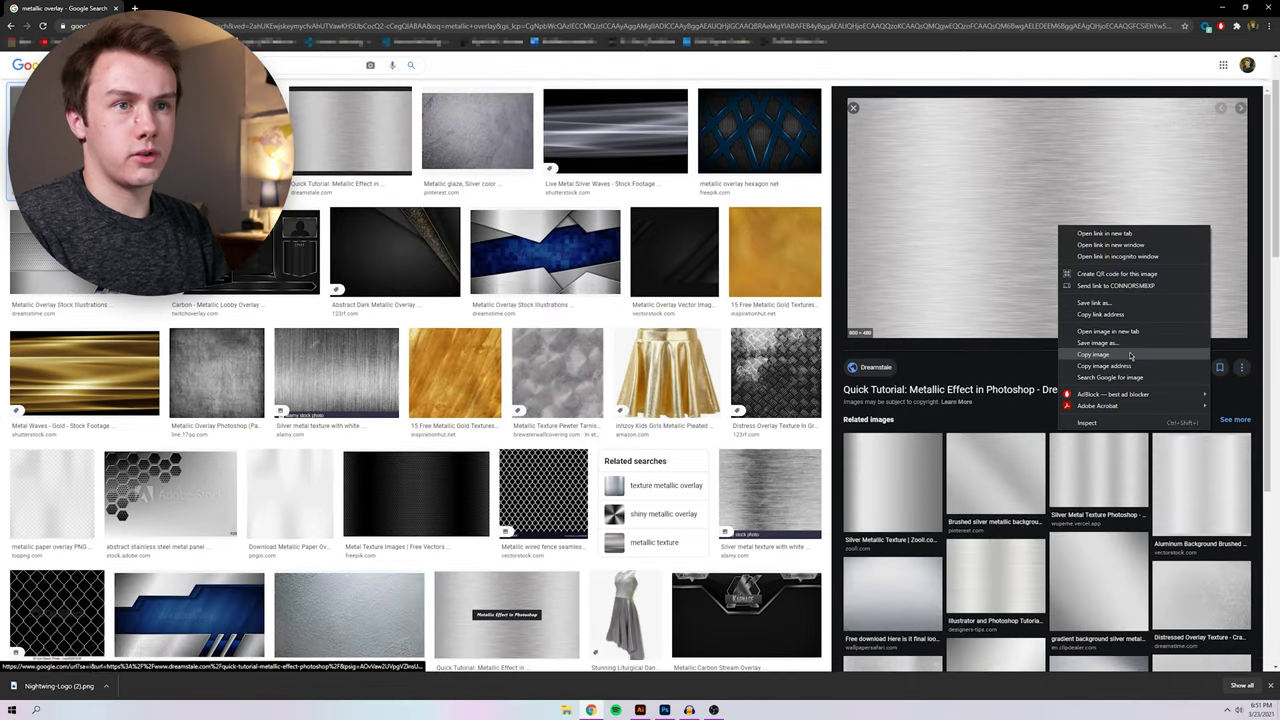
click(1130, 354)
Paste the brushed metal texture into Photoshop and scale it up to cover the logo
click(663, 710)
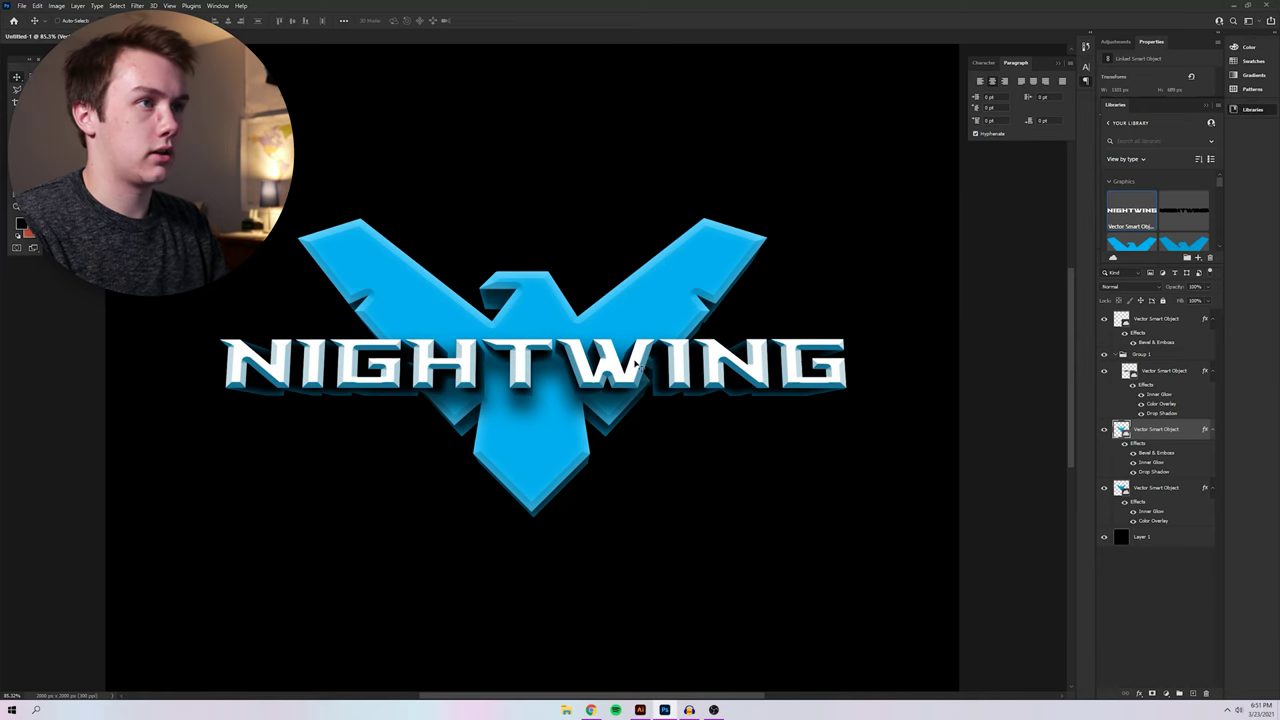
key(ctrl+v)
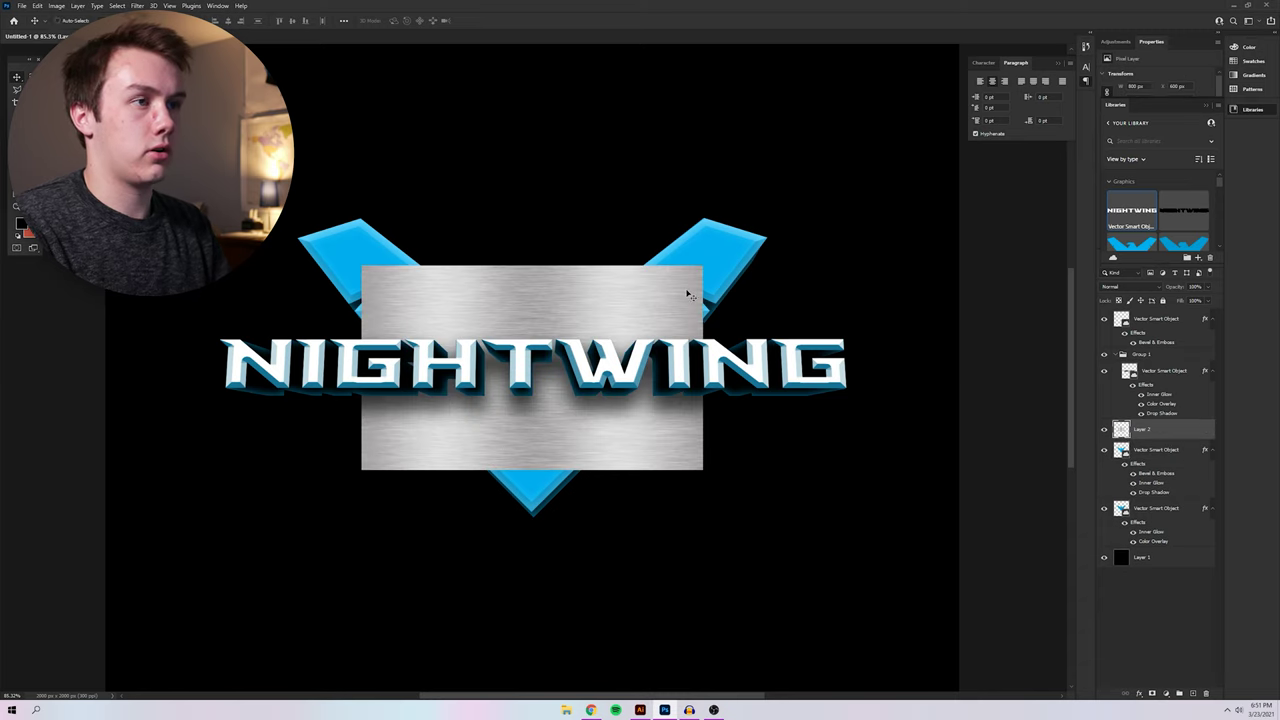
key(ctrl+t)
drag(702, 268, 829, 206)
key(Return)
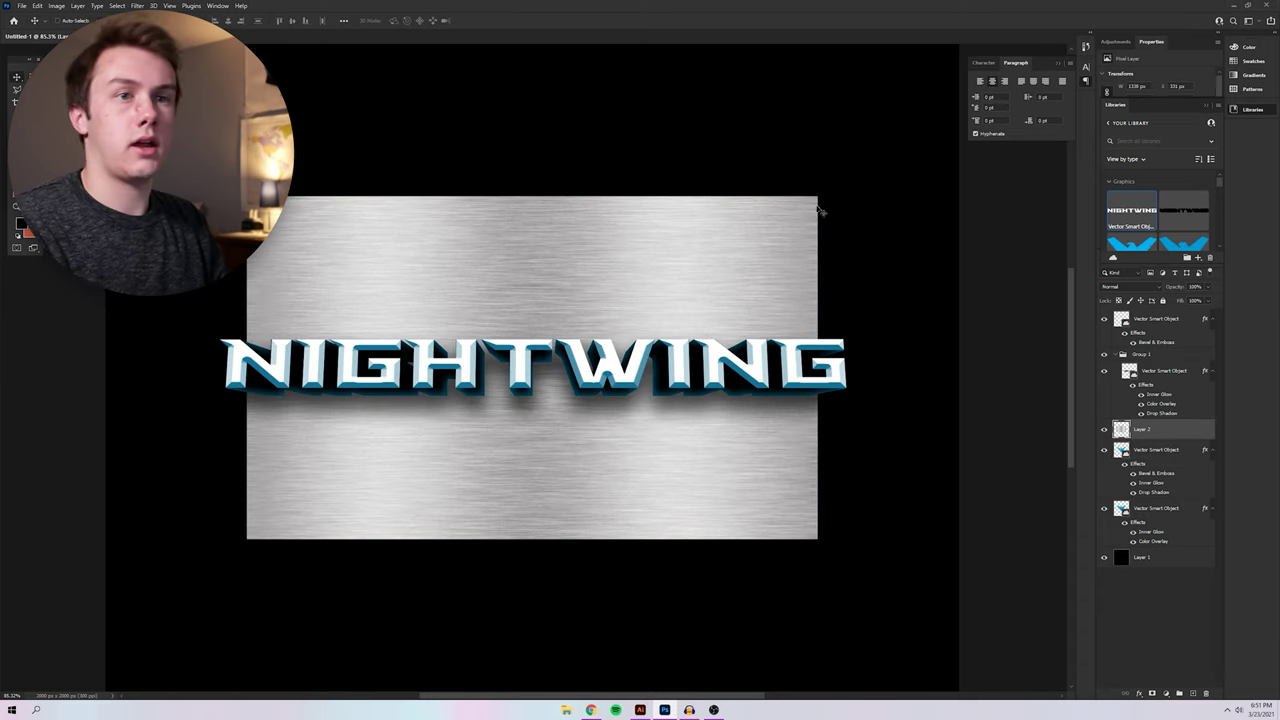
Set the brushed metal layer's blend mode to Overlay
click(1135, 289)
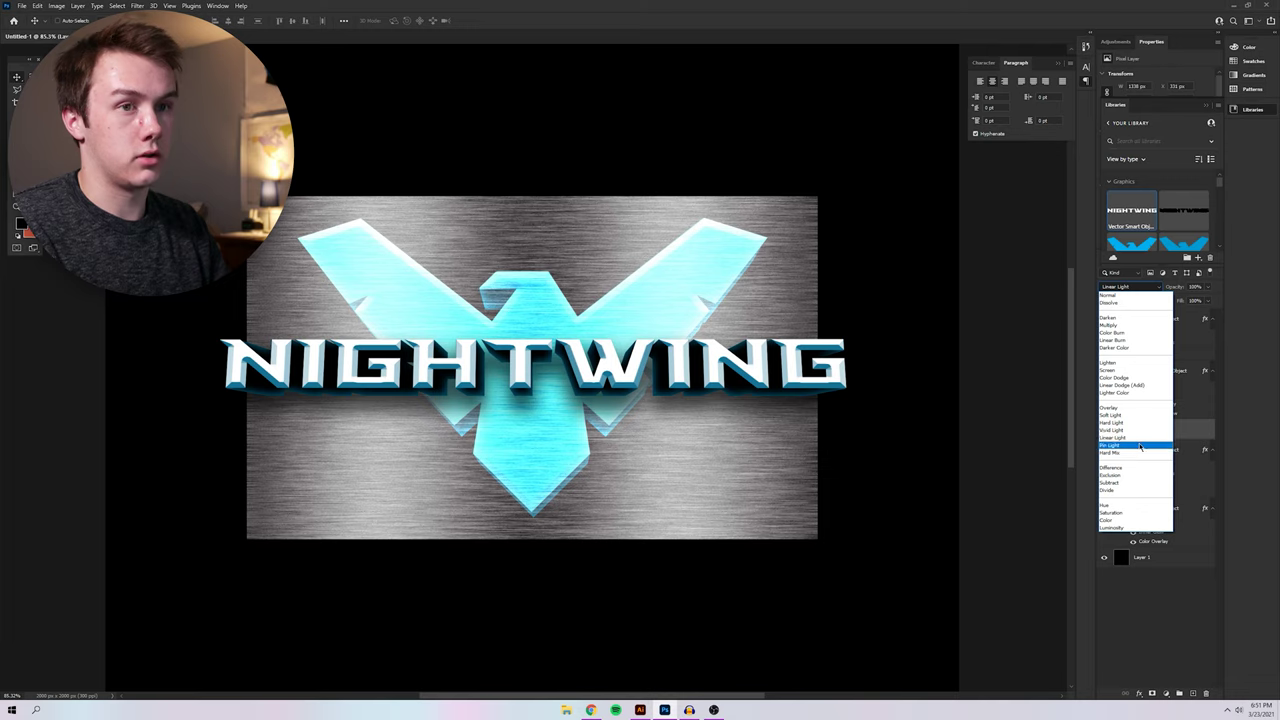
click(1118, 408)
scroll(969, 377, down, 1)
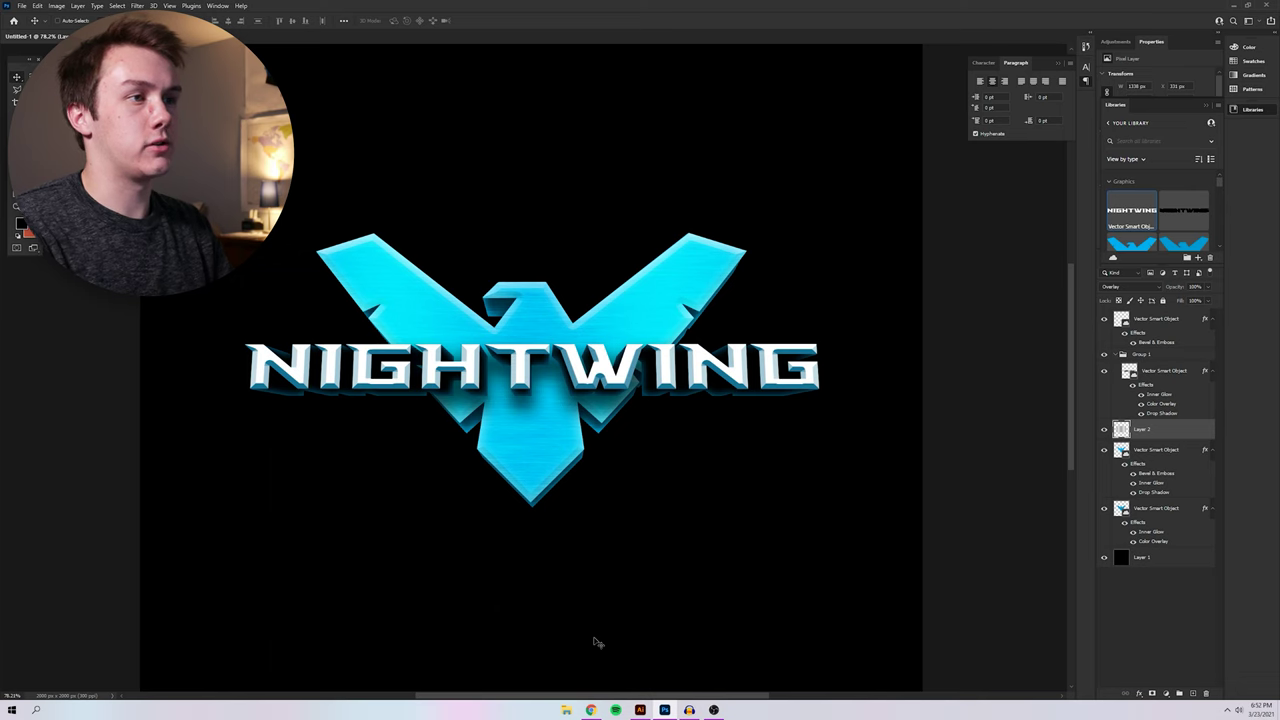
key(alt+Tab)
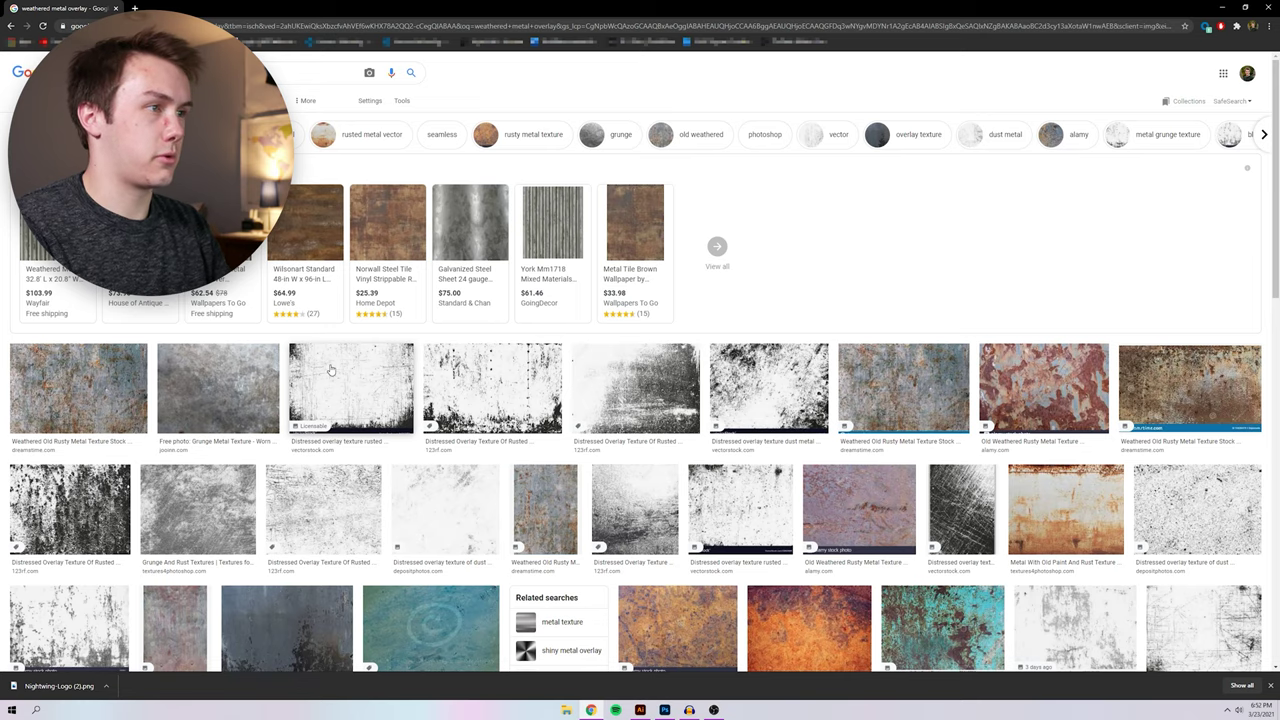
Preview distressed and grunge results until the weathered old rusty metal texture is shown
click(330, 370)
scroll(200, 395, up, 3)
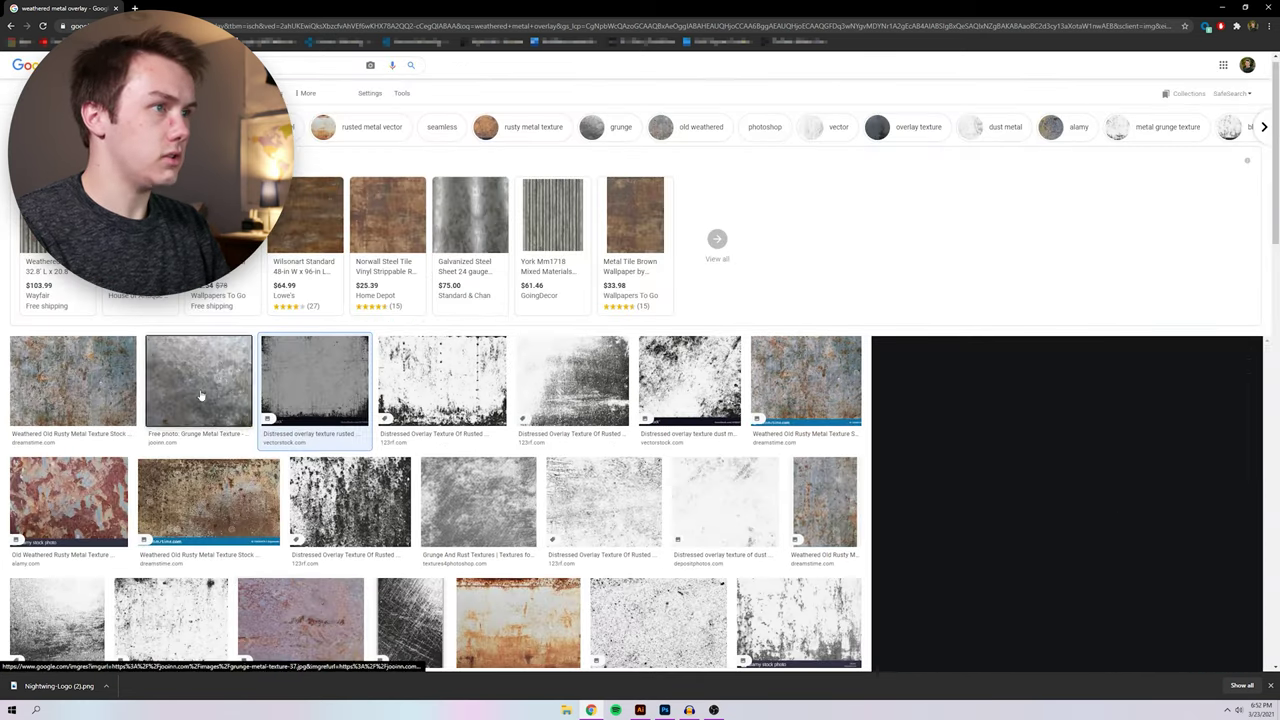
click(200, 395)
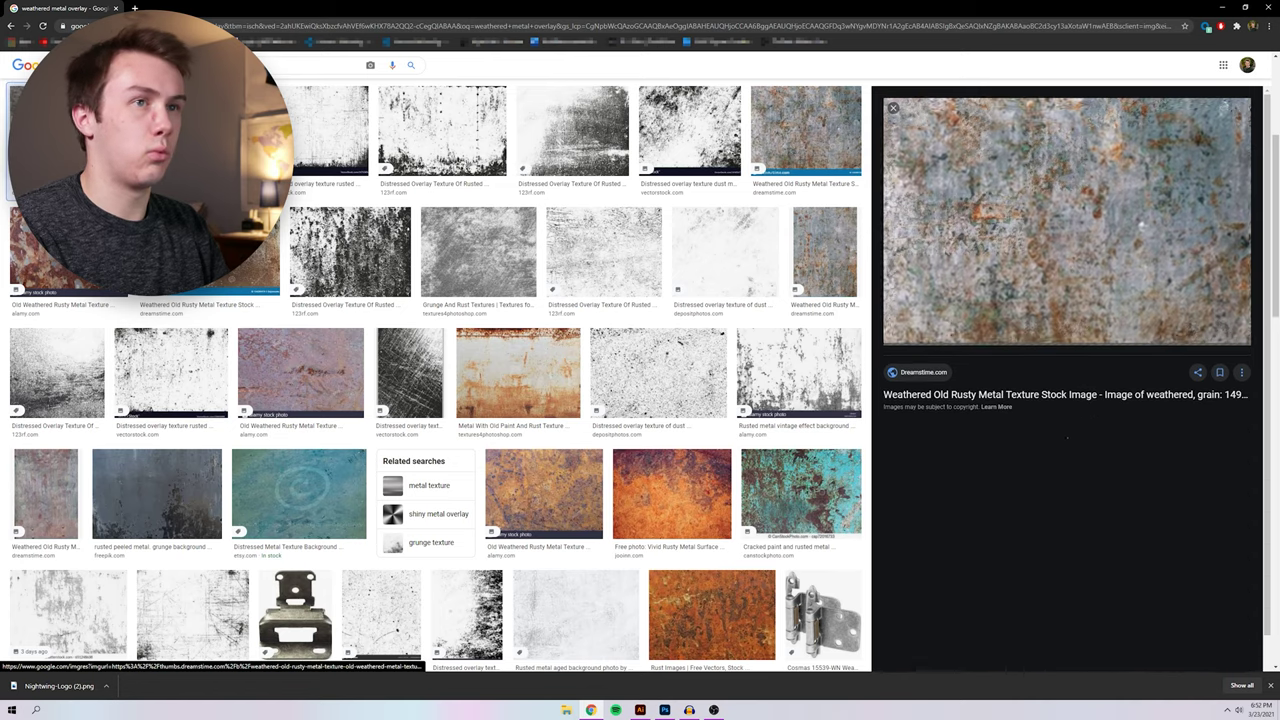
click(70, 140)
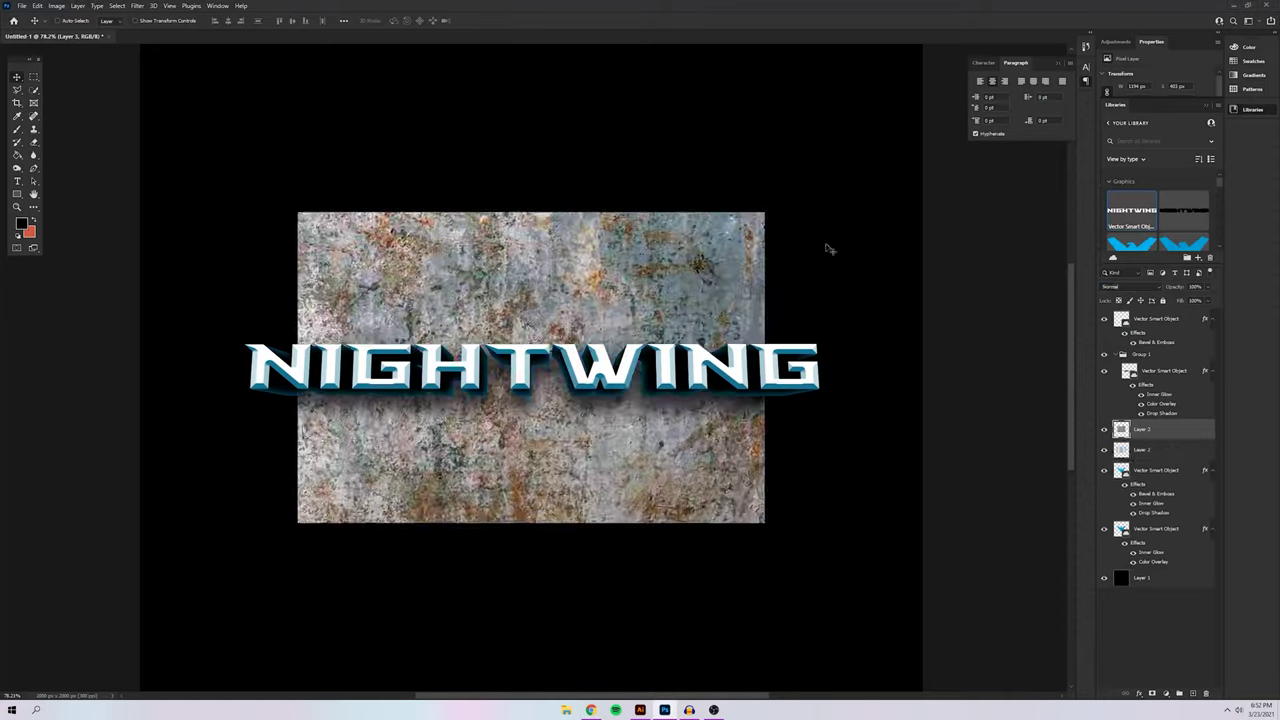
key(Down)
key(Down)
key(Down)
key(Down)
Keep the weathered texture on Overlay and rotate and resize the brushed metal Layer 2
key(Return)
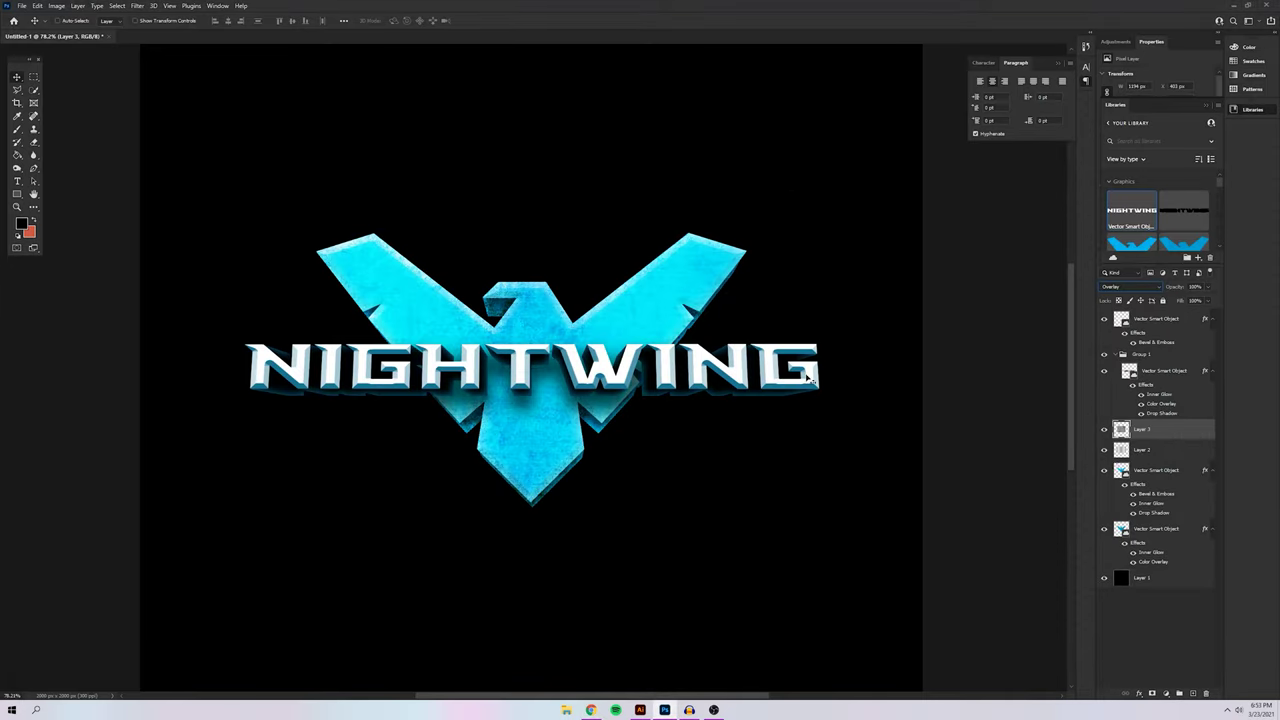
click(1141, 449)
key(ctrl+t)
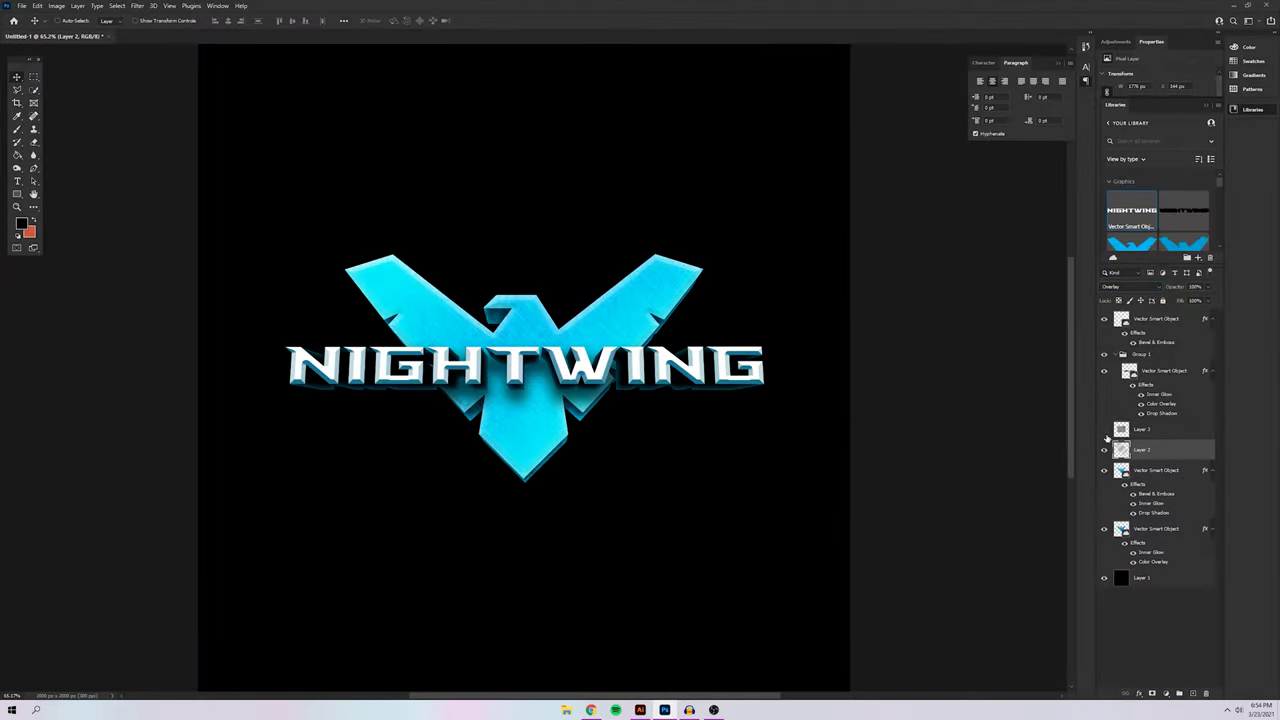
Increase the emblem layer's Inner Glow size
double_click(1151, 503)
drag(1032, 336, 1048, 340)
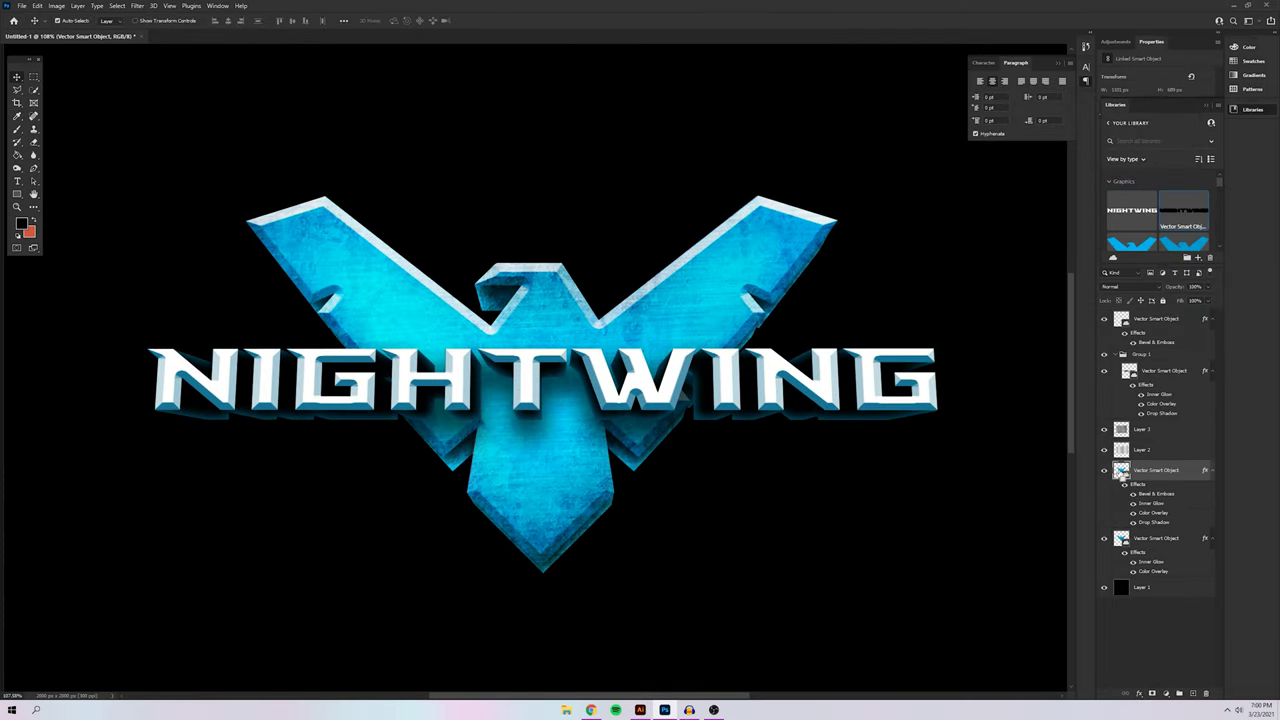
ctrl+click(1121, 429)
Deselect, then move Layer 3 below the emblem layer
key(ctrl+d)
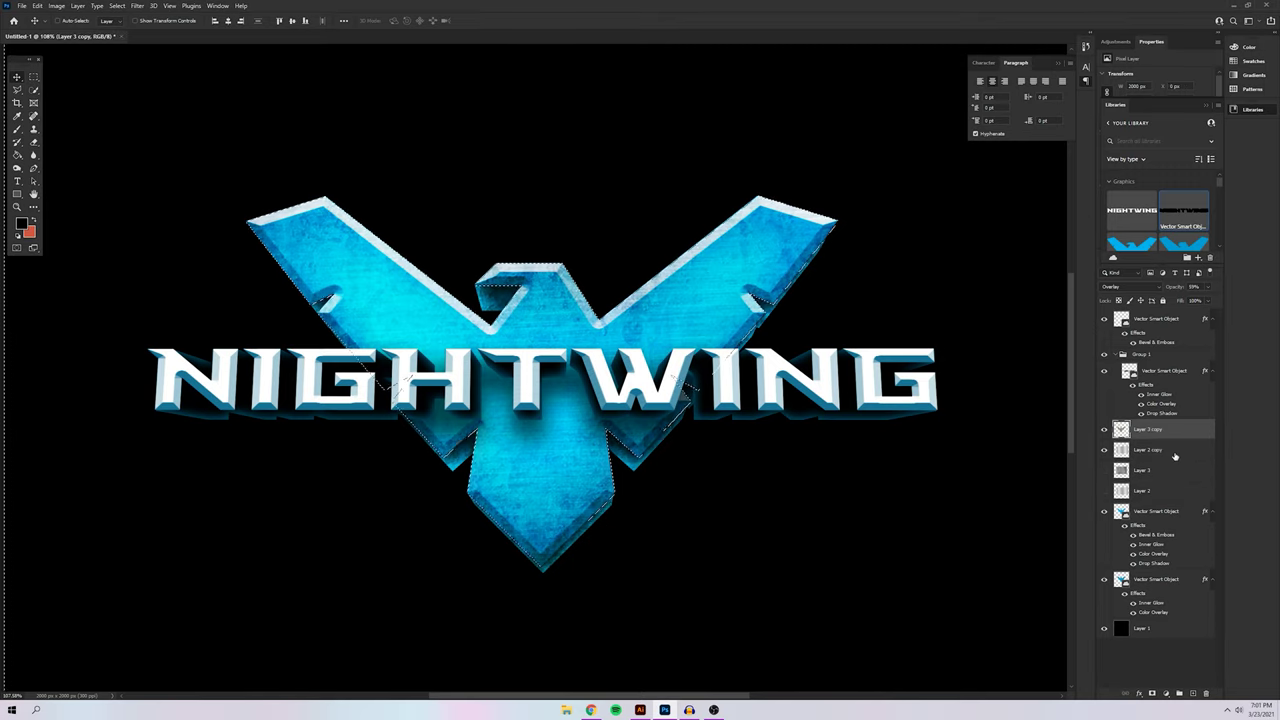
click(1147, 450)
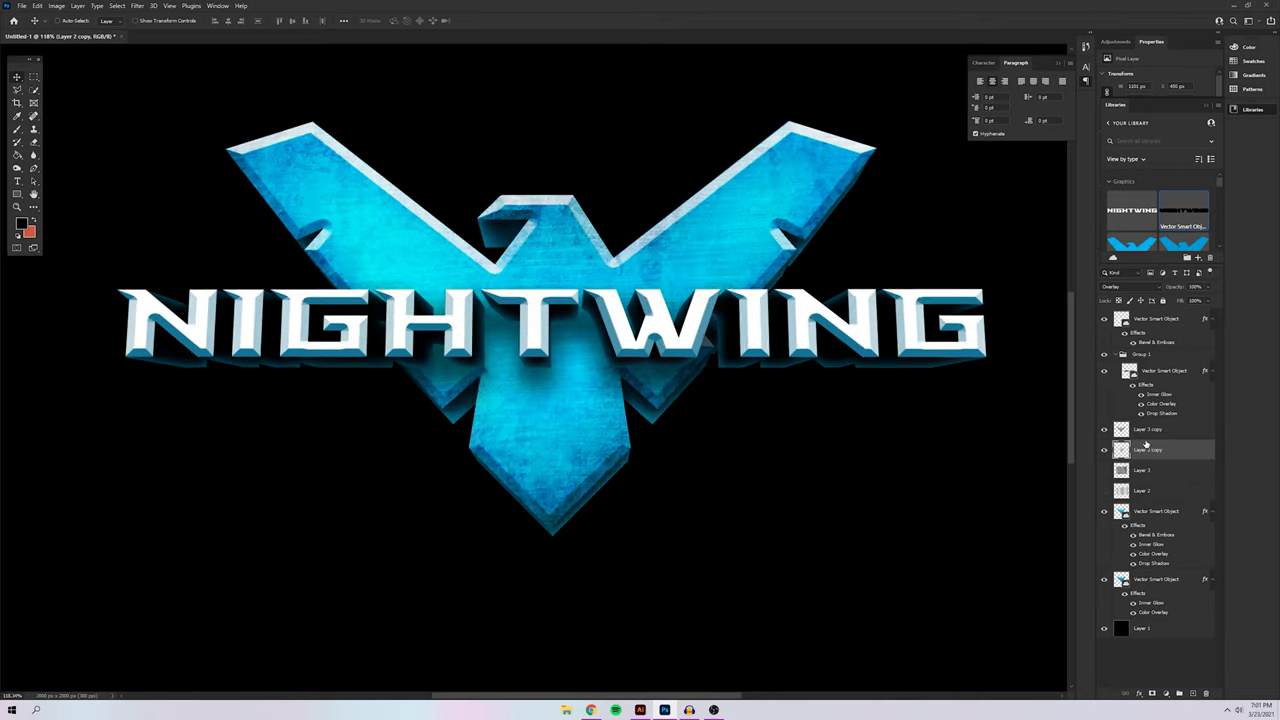
click(1147, 470)
key(ctrl+bracketleft)
key(ctrl+bracketleft)
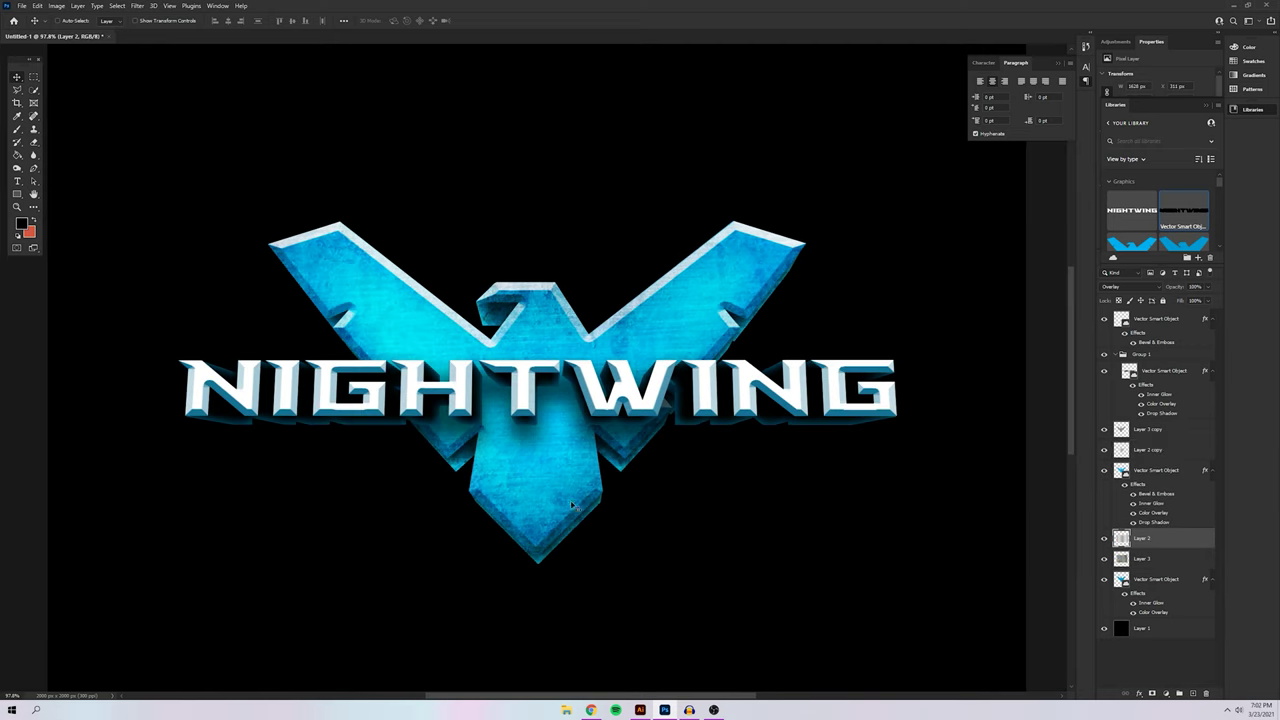
Create new Layer 4, lasso the emblem's notches and fill them
key(ctrl+shift+alt+n)
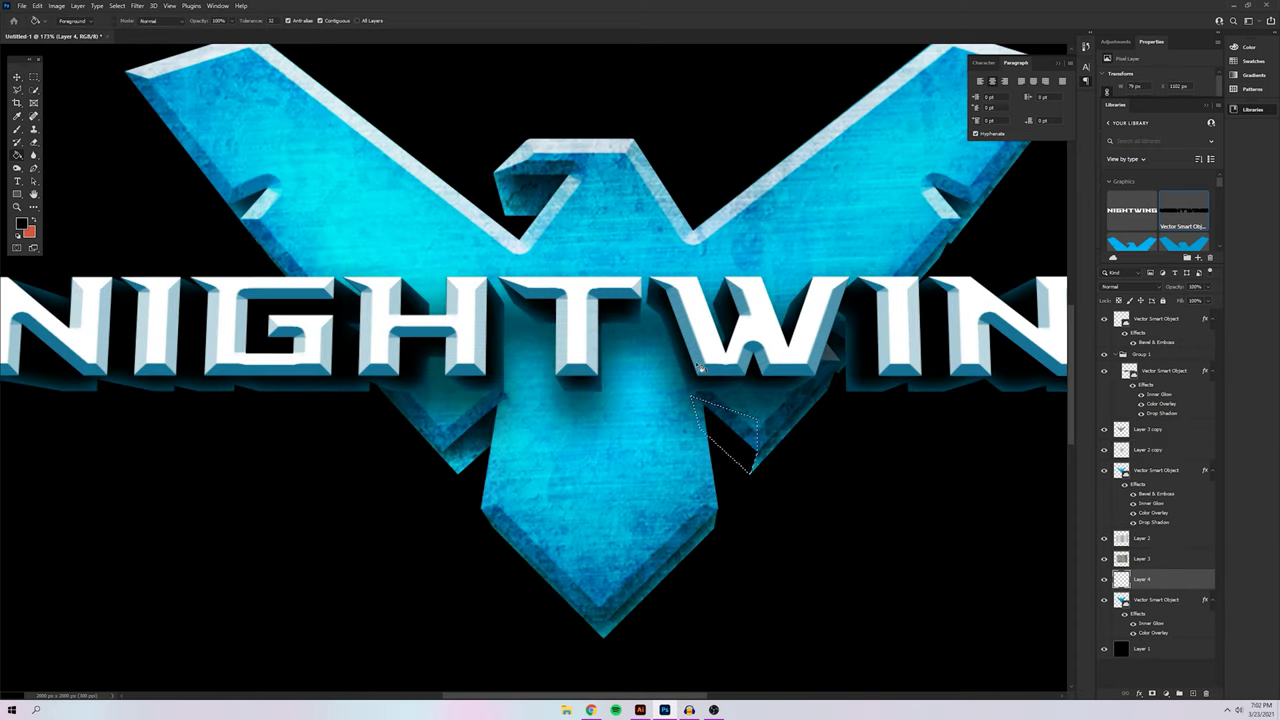
key(l)
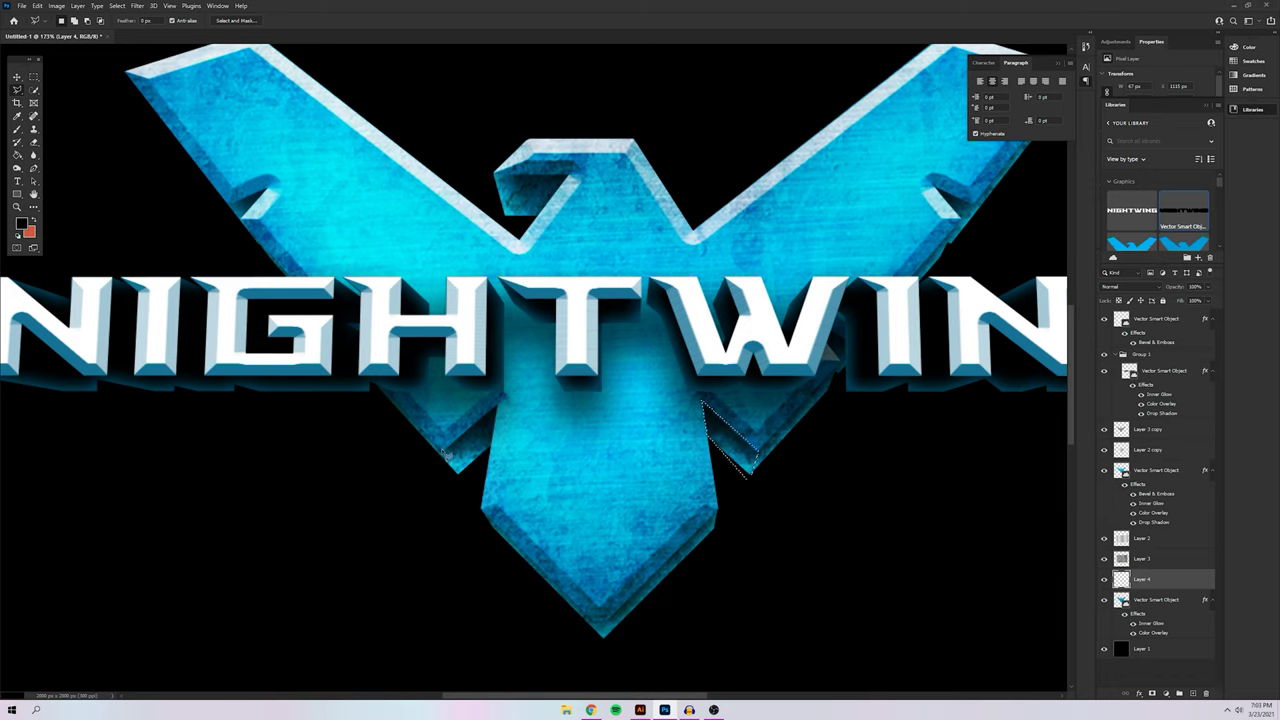
click(37, 5)
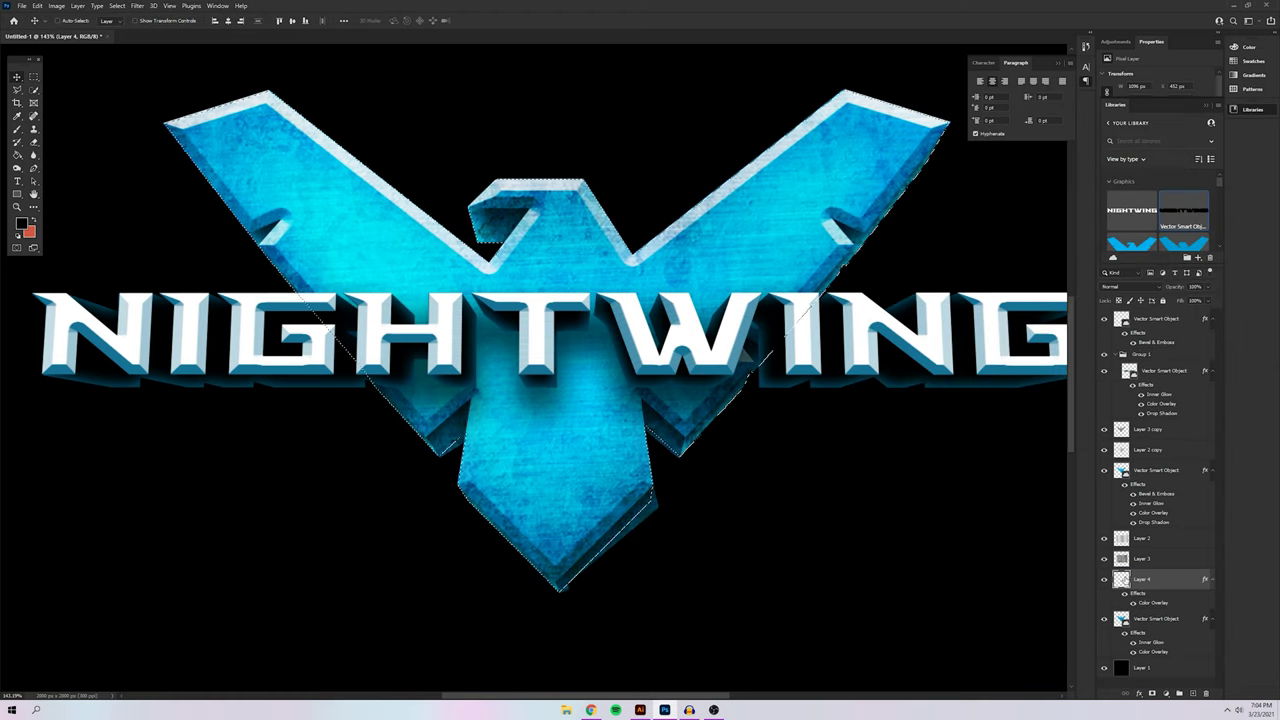
key(ctrl+0)
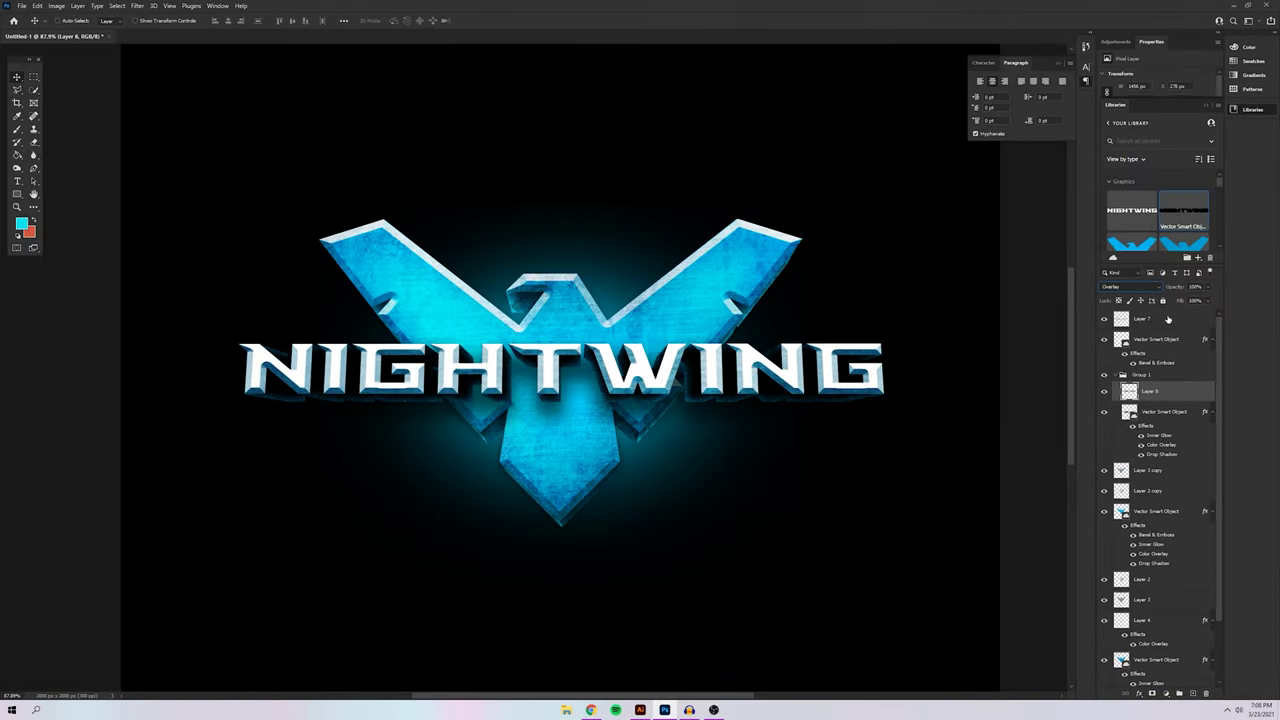
Give the NIGHTWING text layer a gradient Stroke, then paste a blue lens flare over the logo
double_click(1161, 454)
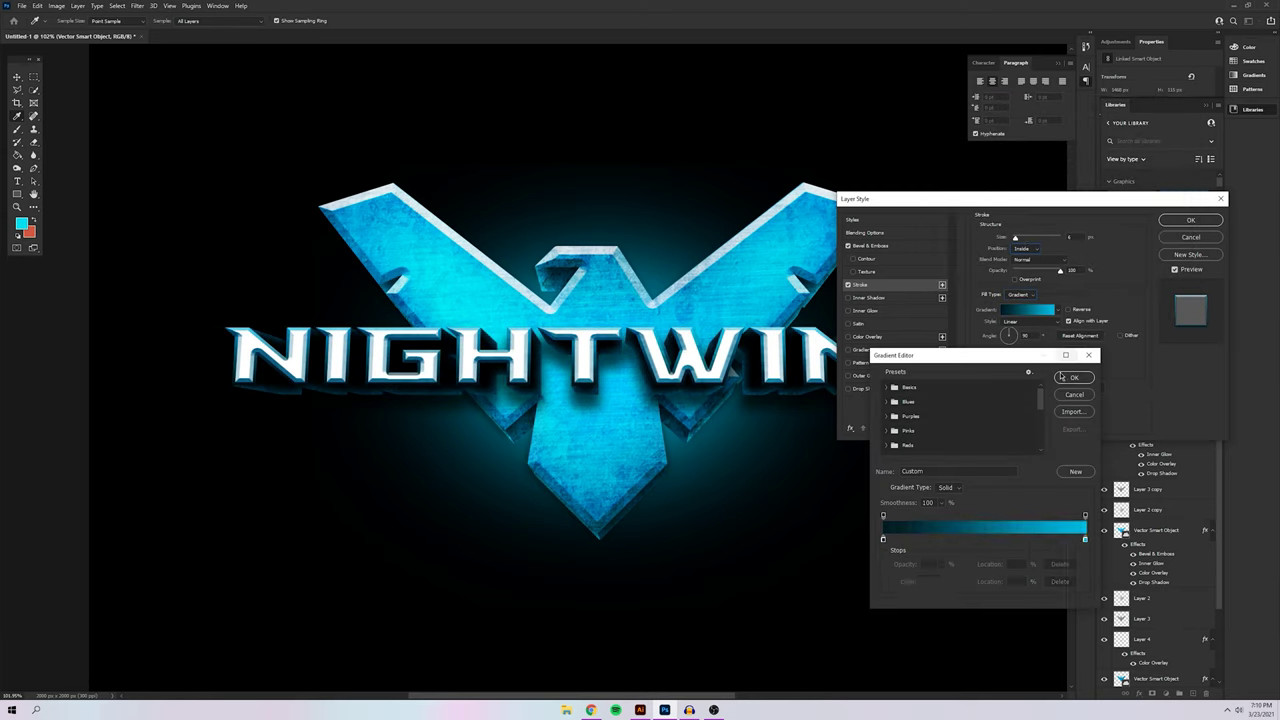
click(1062, 377)
click(1027, 248)
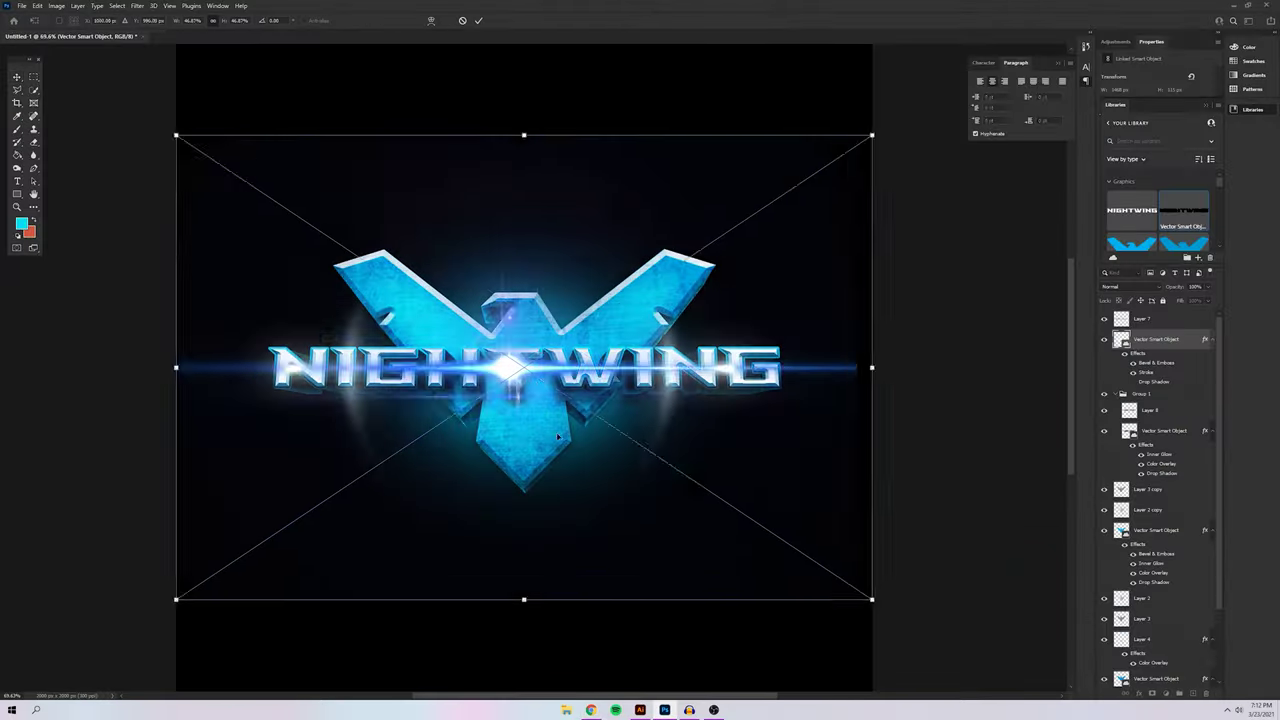
key(Return)
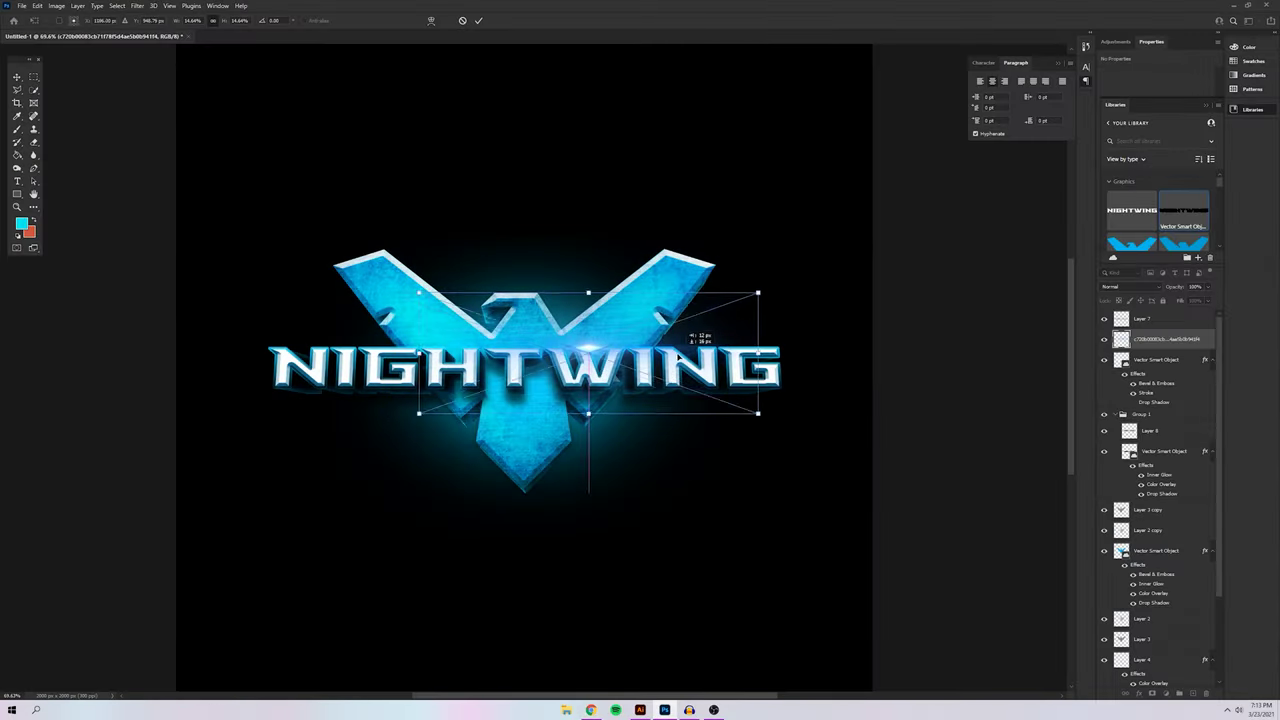
Stretch the lens flare wider across the NIGHTWING lettering and commit the transform
drag(788, 352, 831, 350)
key(Return)
key(ctrl+plus)
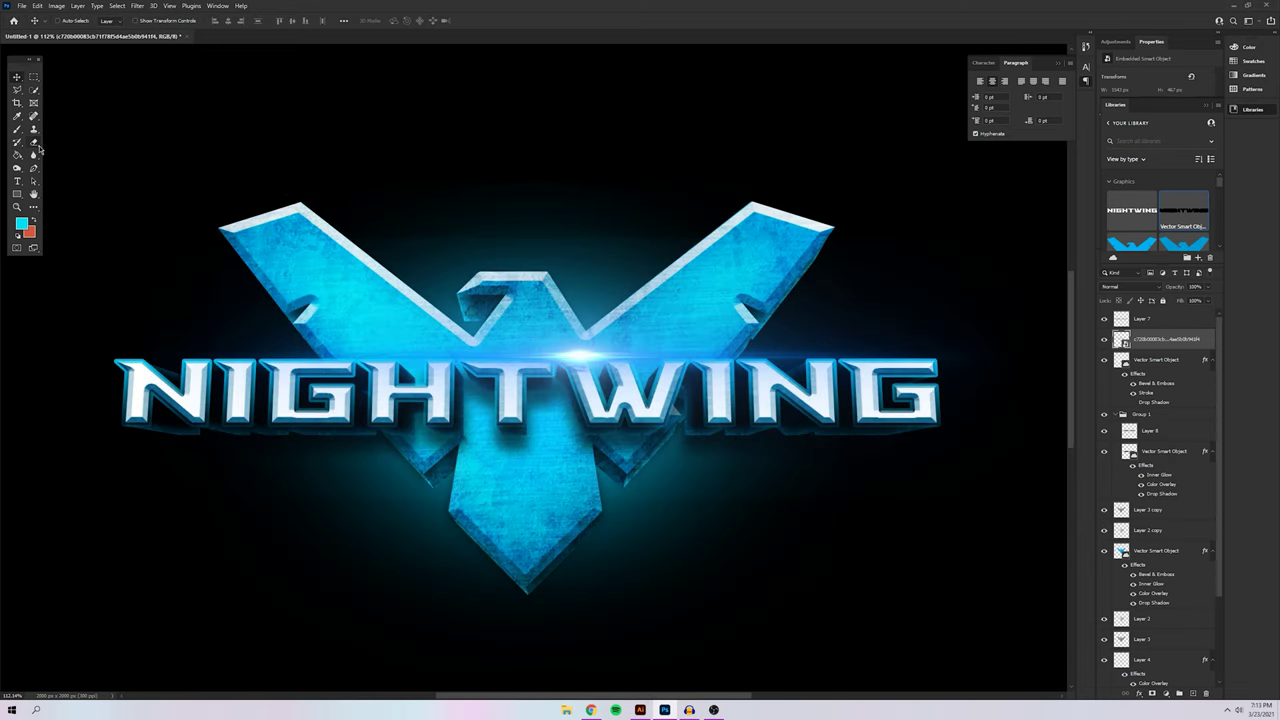
Raise the flare's Lightness with Hue/Saturation and centre it on the lettering
key(e)
click(56, 5)
mouse_move(75, 30)
click(190, 72)
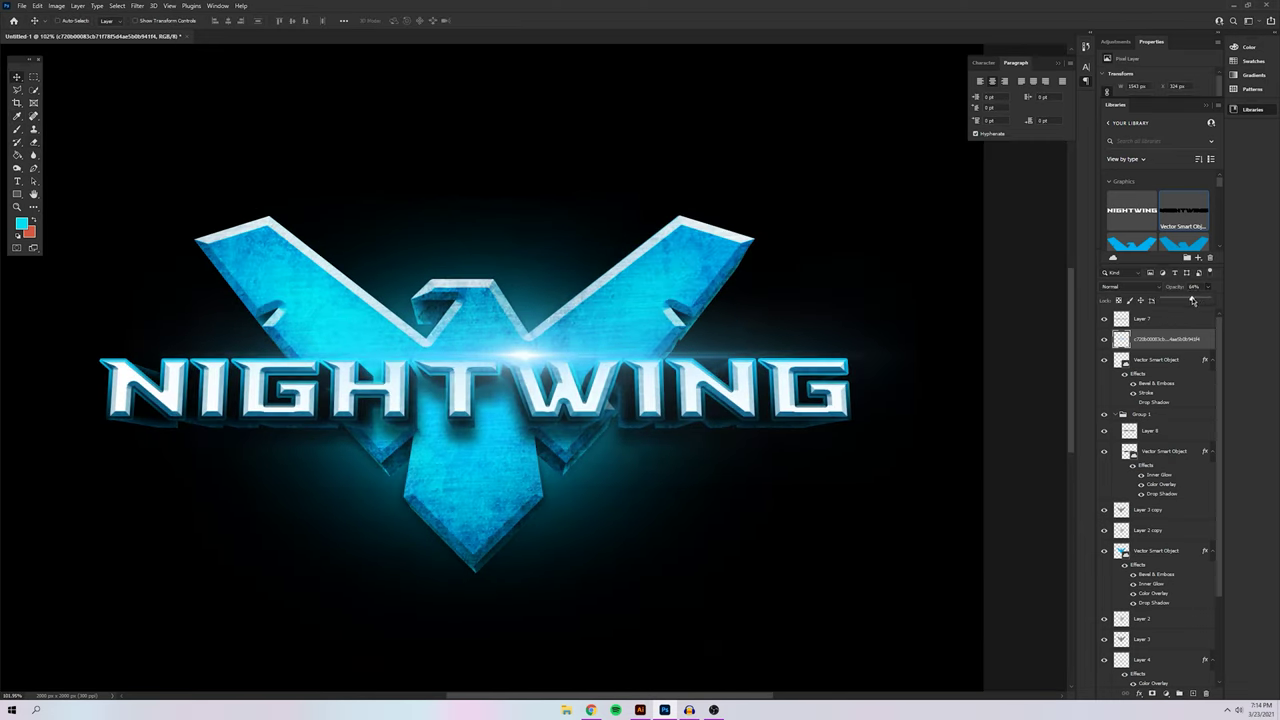
drag(560, 366, 541, 365)
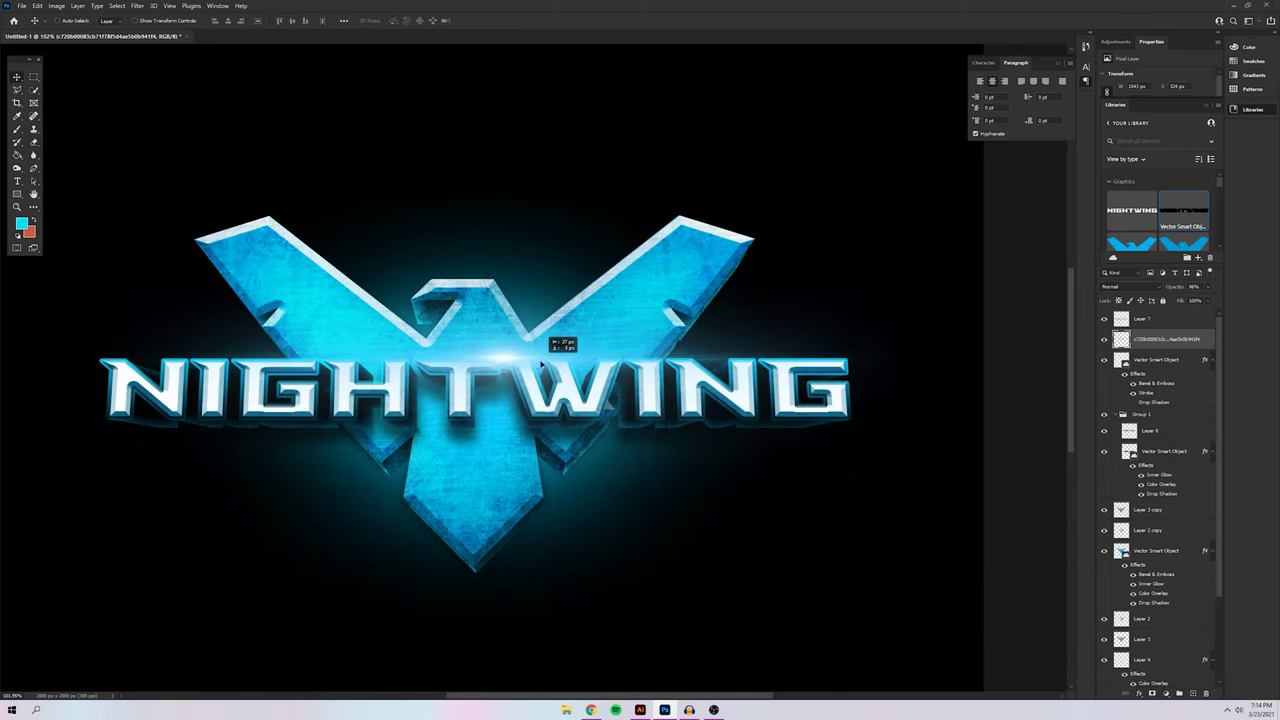
key(ctrl+minus)
key(ctrl+minus)
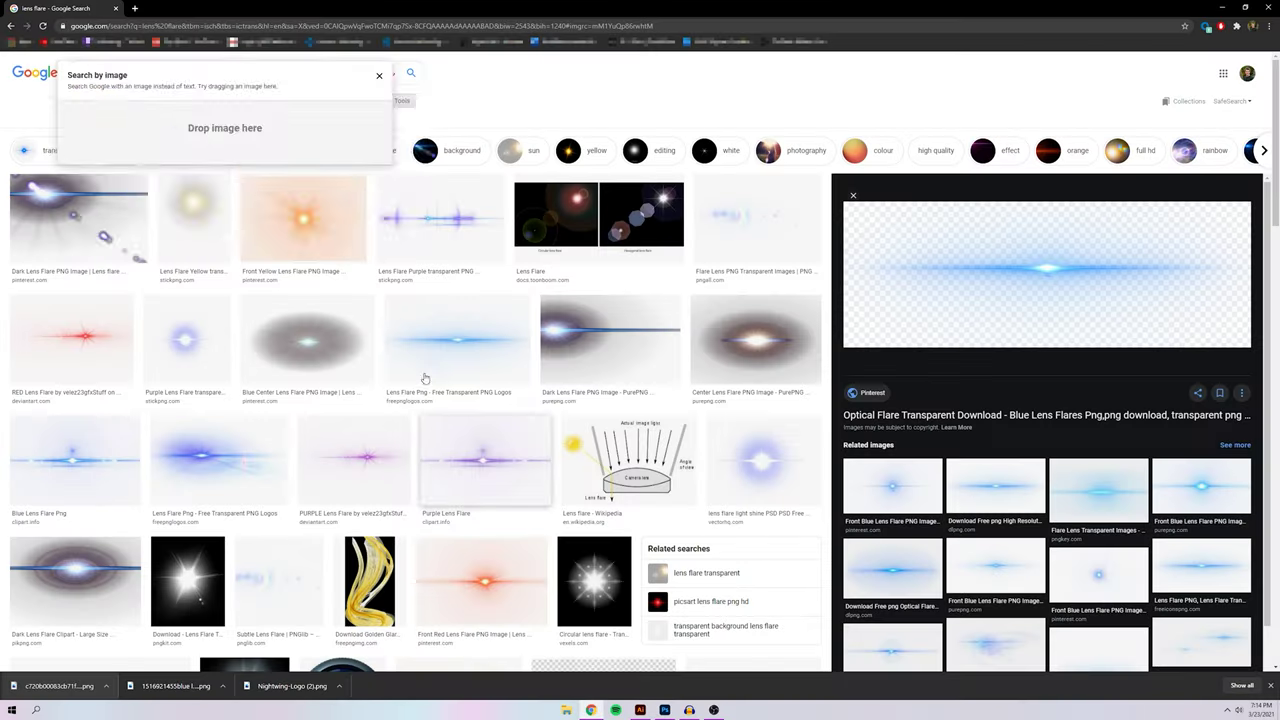
Search Google Images for weathered metallic textures and preview the twisted old metal sheet
click(205, 80)
text(metallic texture)
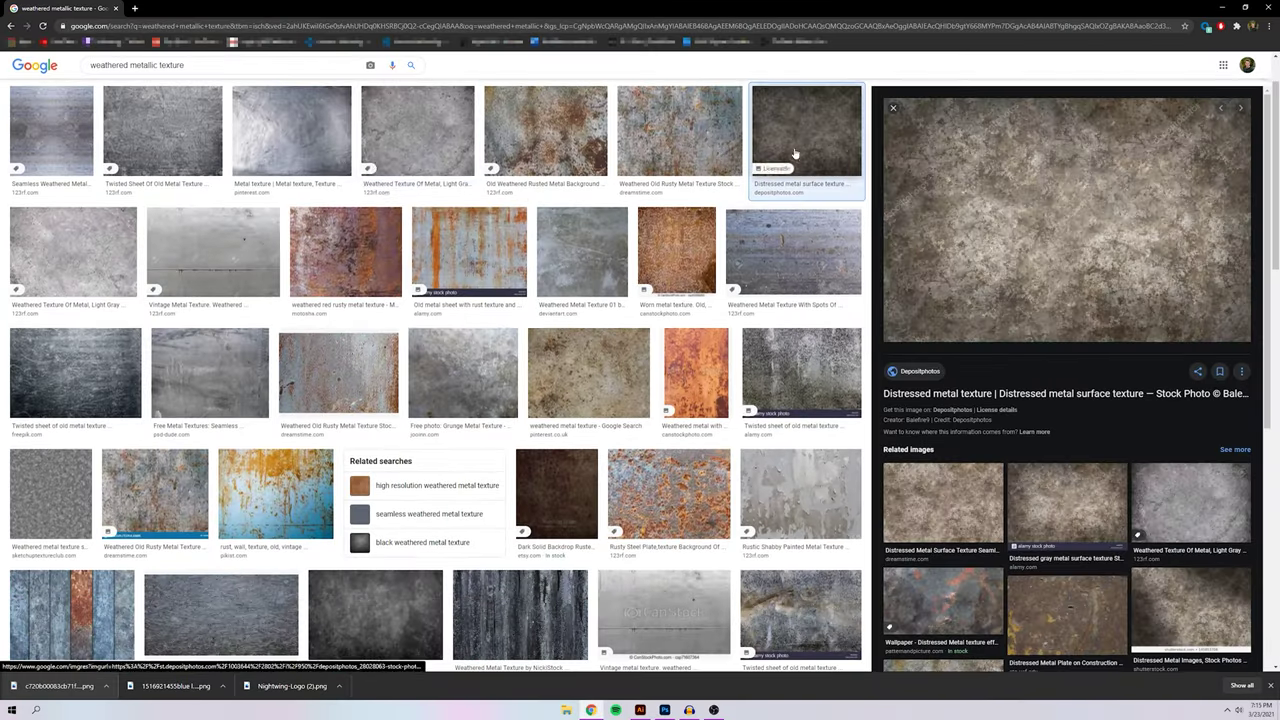
click(75, 370)
scroll(653, 667, down, 1)
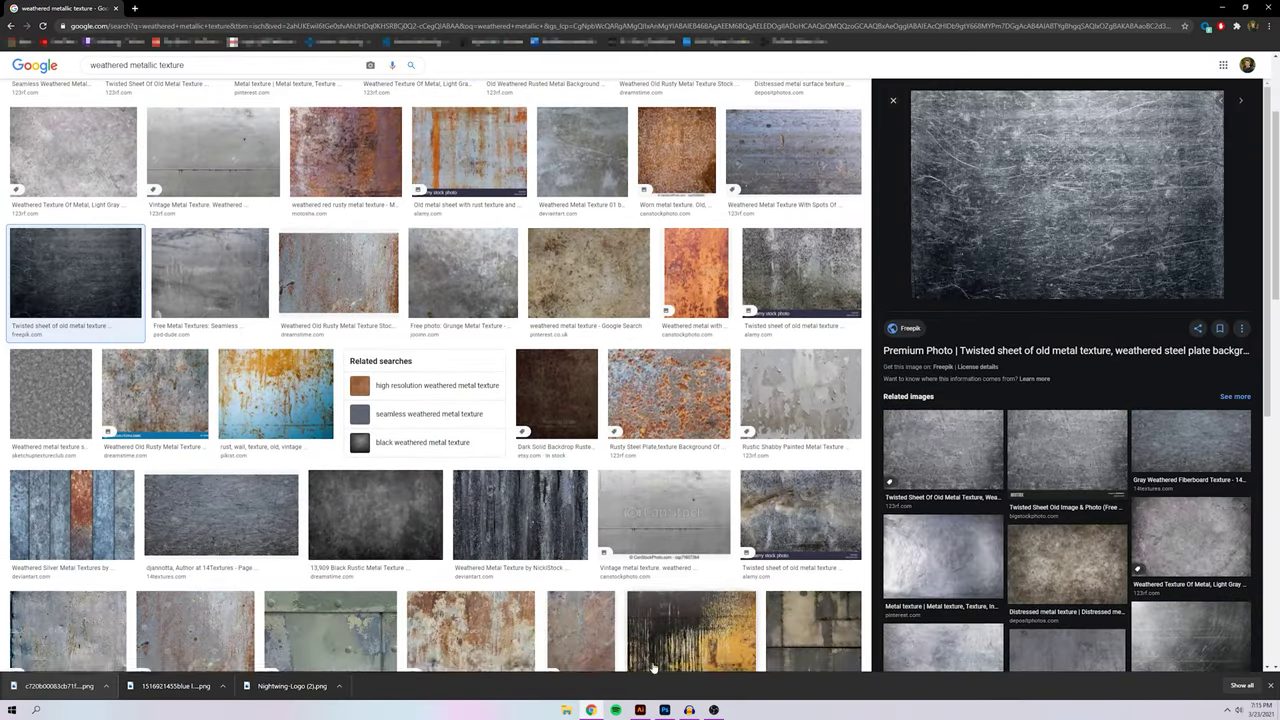